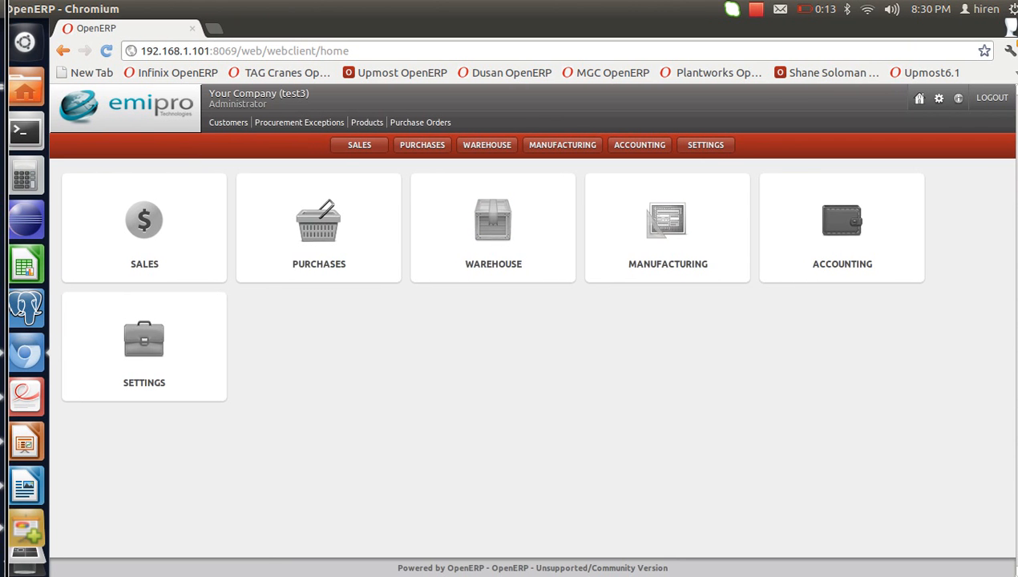
- Open a new pack record under Warehouse traceability to view its default pack reference
left_click(486, 145)
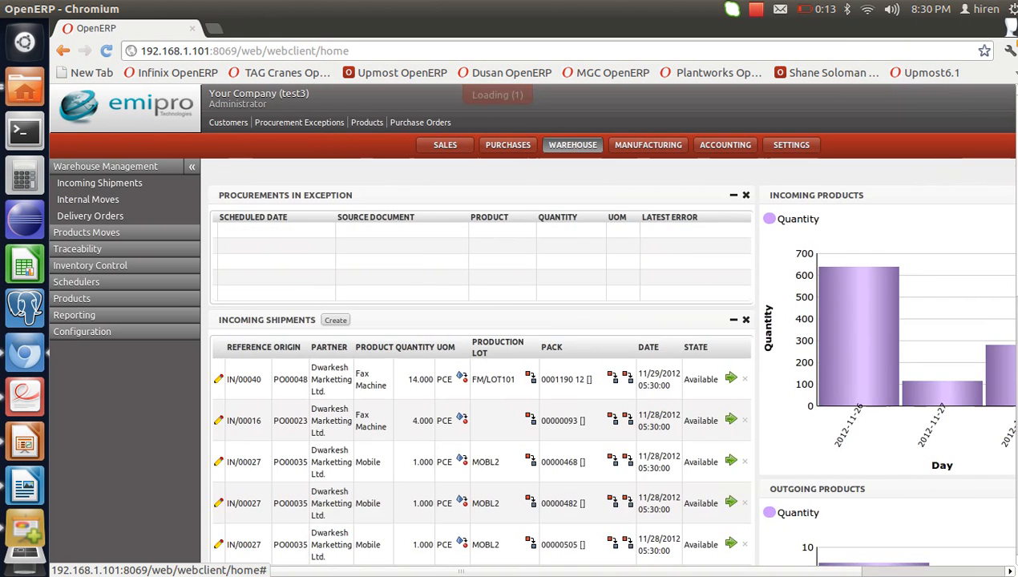
left_click(78, 249)
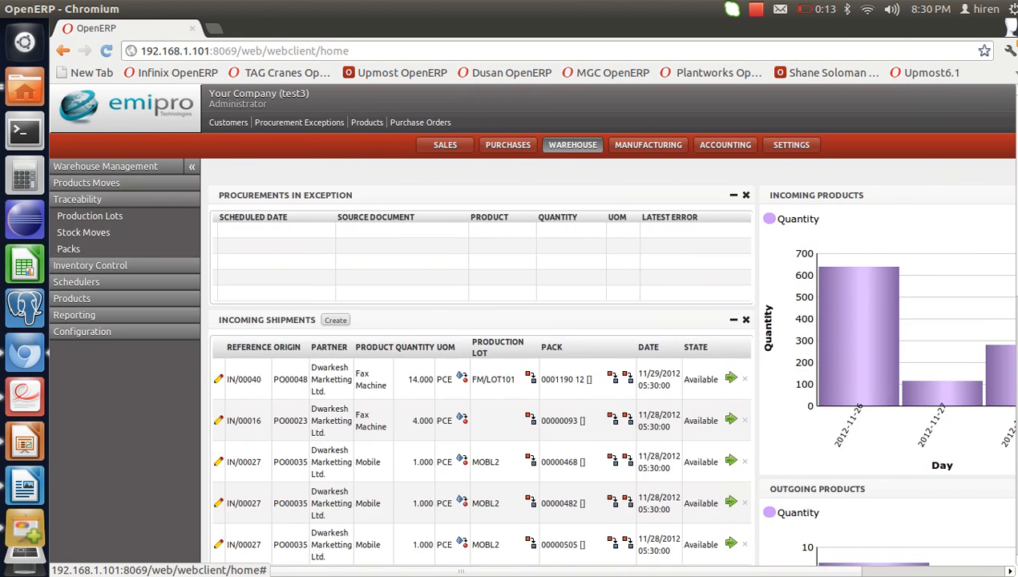
left_click(69, 250)
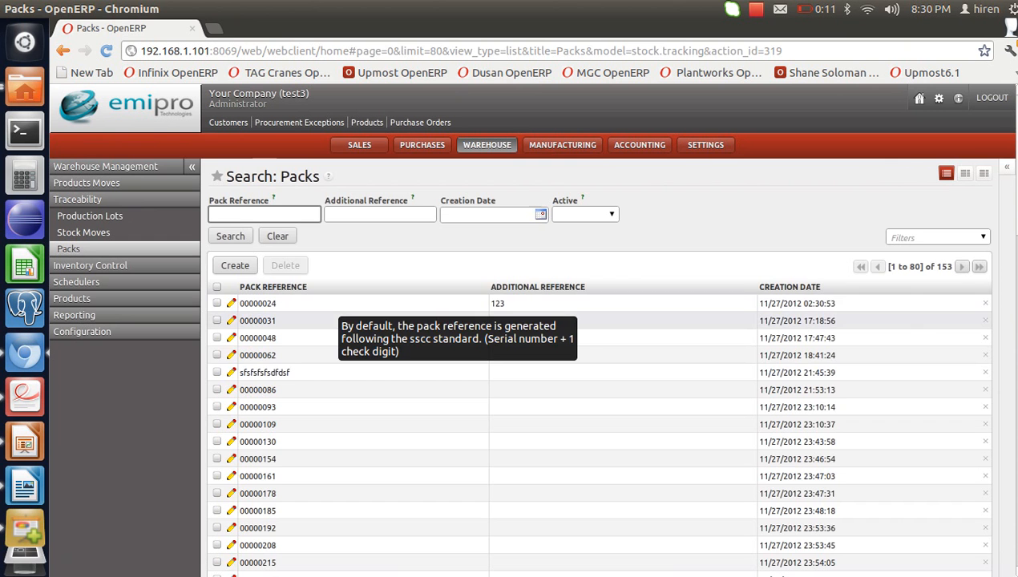
left_click(234, 266)
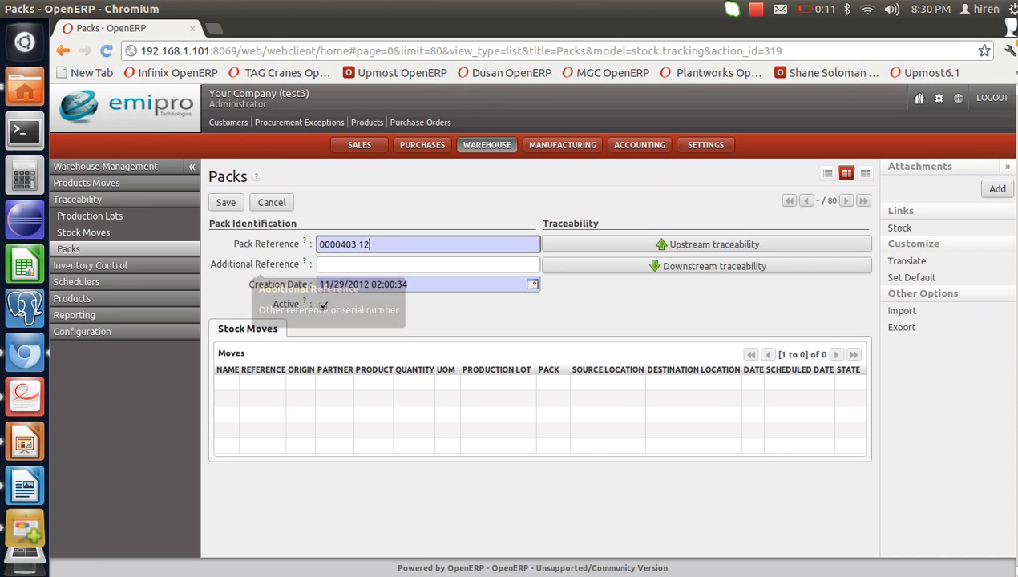
mouse_move(266, 244)
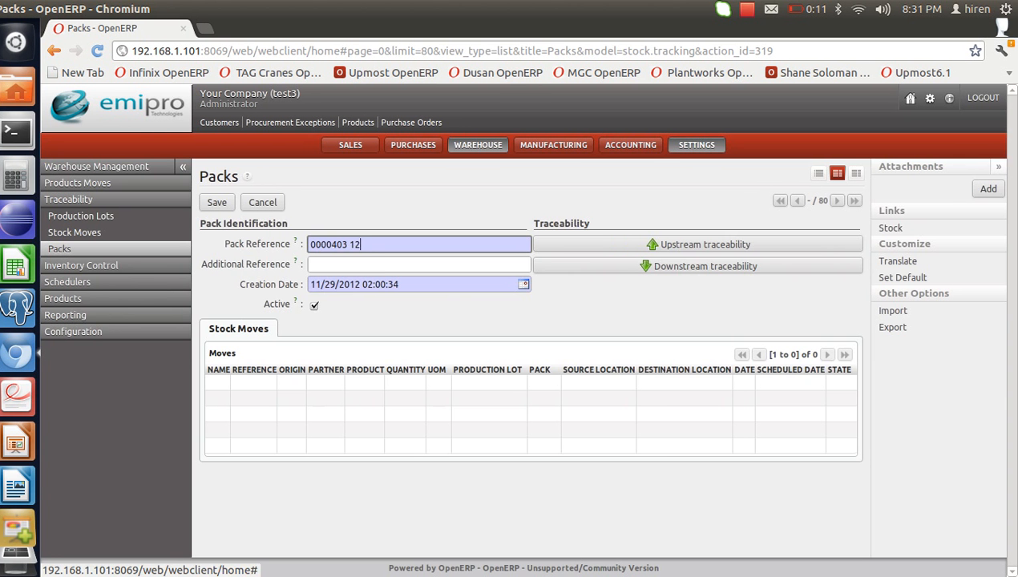
- Find the Packs sequence in the system's sequence settings using the Packs filter and open it
left_click(705, 145)
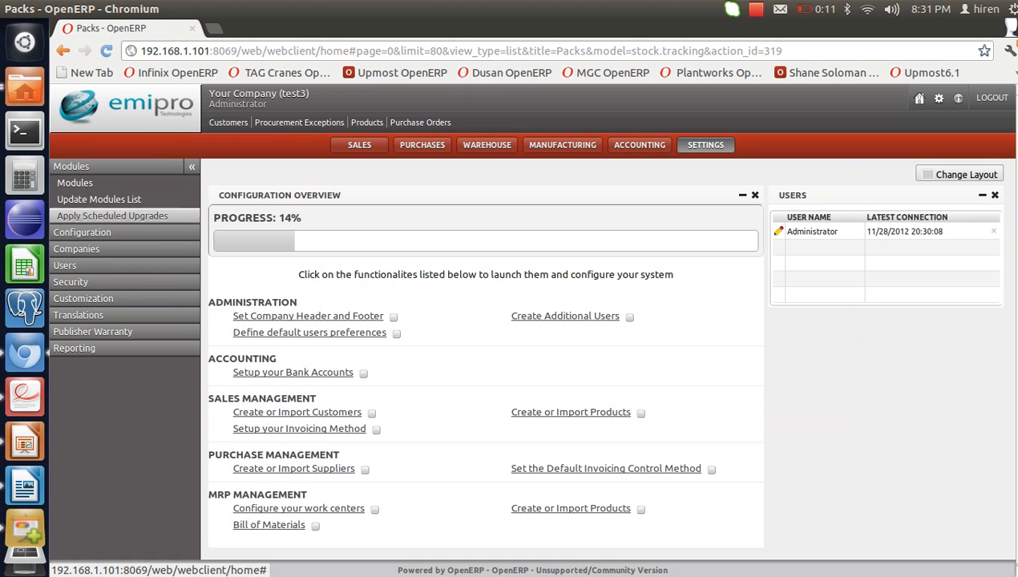
left_click(80, 232)
left_click(112, 216)
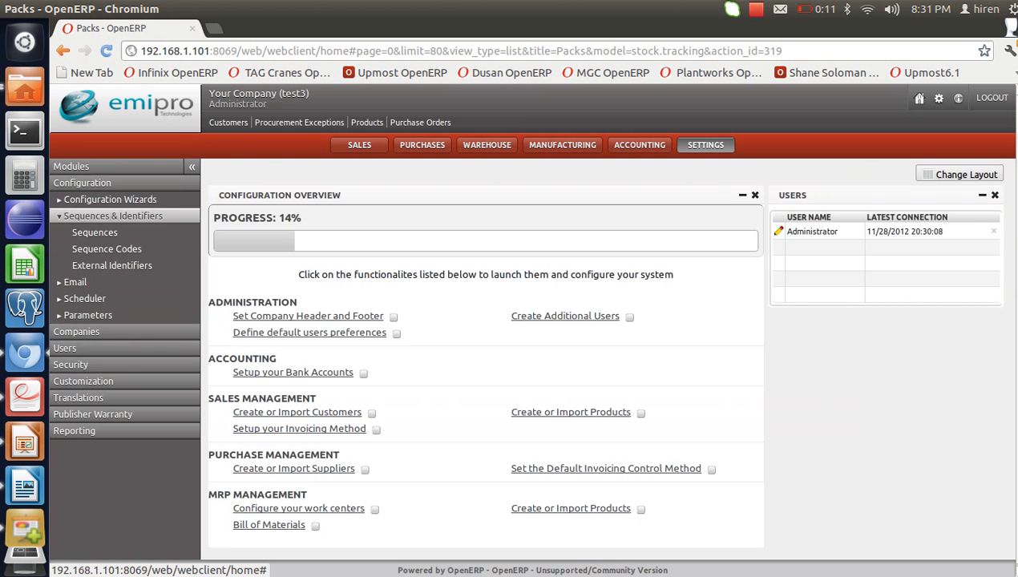
left_click(94, 233)
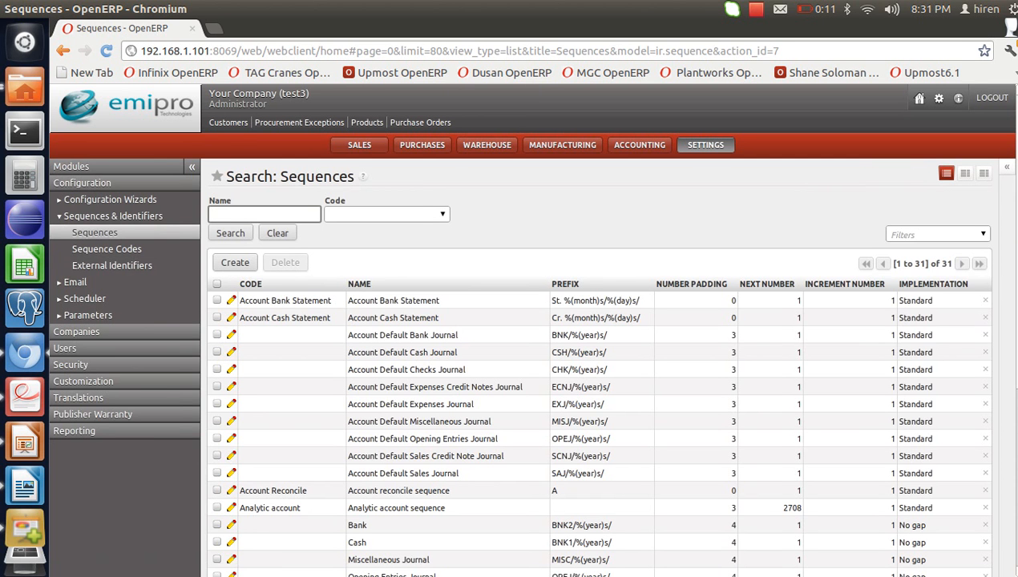
left_click(928, 234)
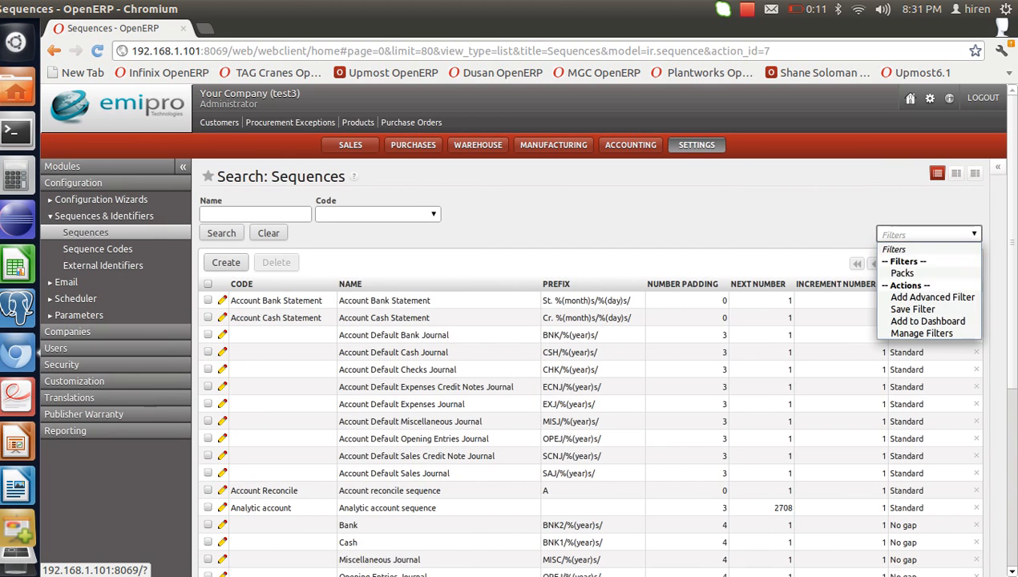
left_click(903, 271)
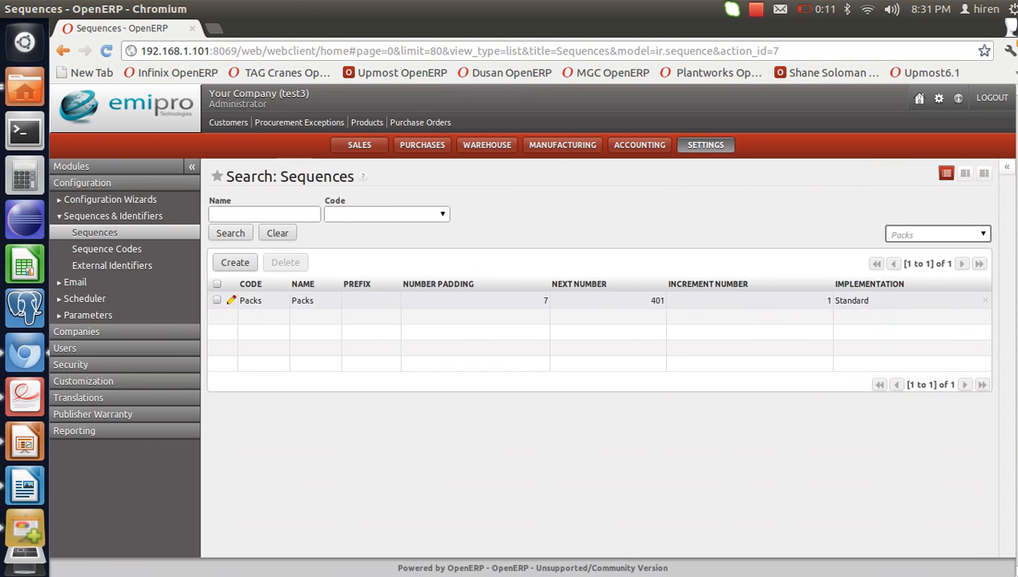
left_click(302, 300)
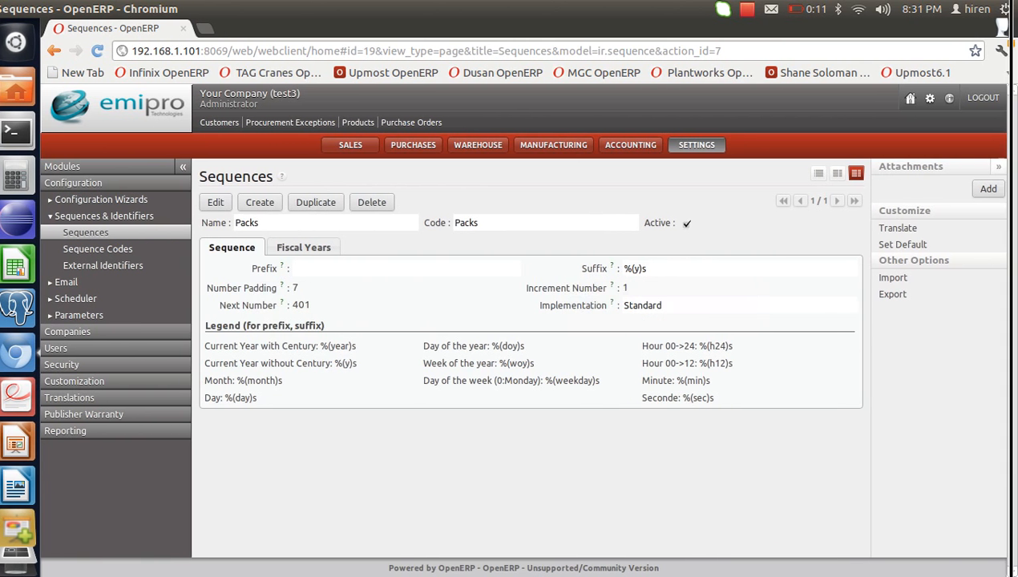
- Edit the Packs sequence and copy the legend code %(year)s into its prefix
left_click_drag(214, 261, 318, 326)
left_click(319, 326)
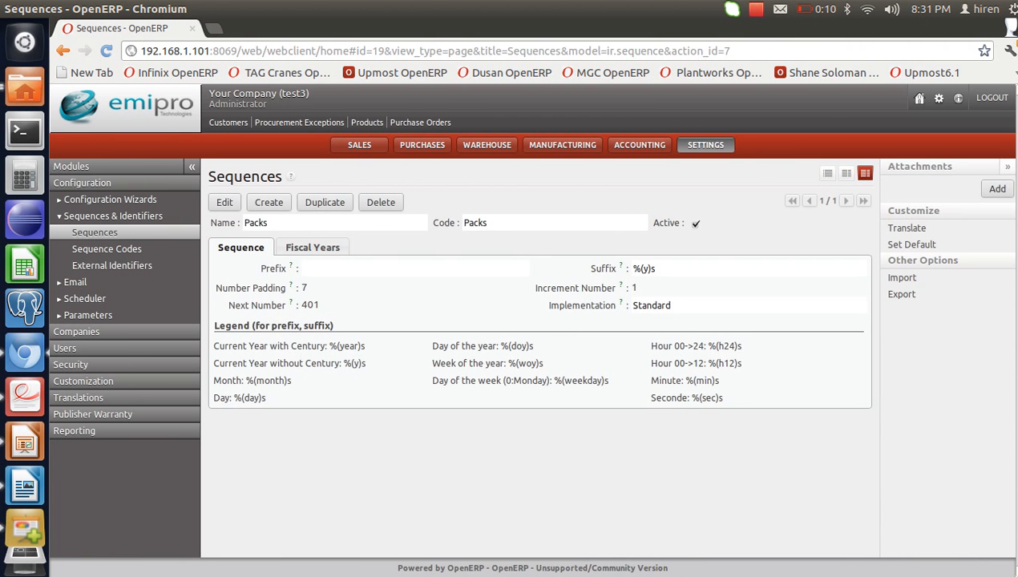
left_click_drag(328, 346, 360, 345)
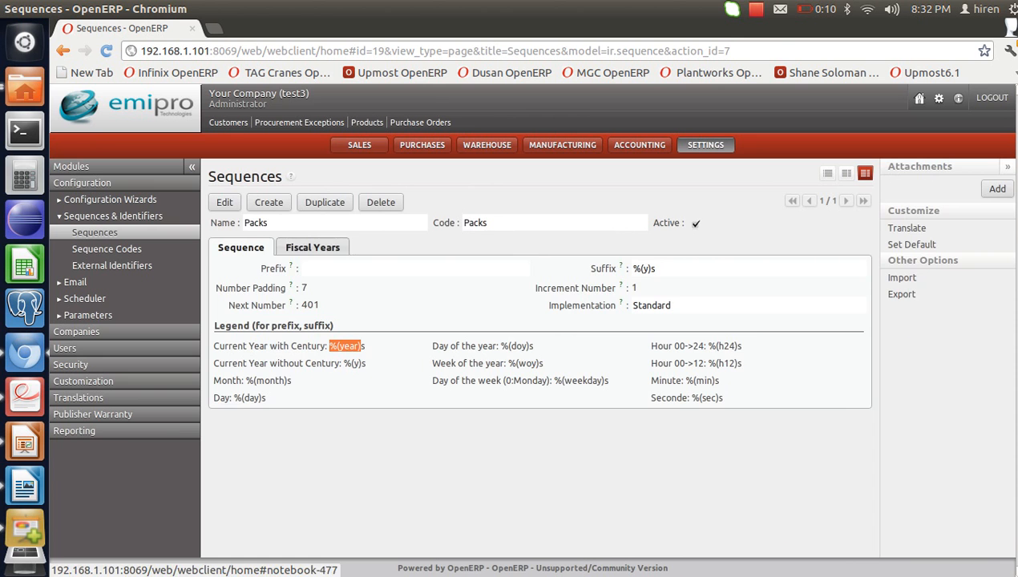
left_click(224, 202)
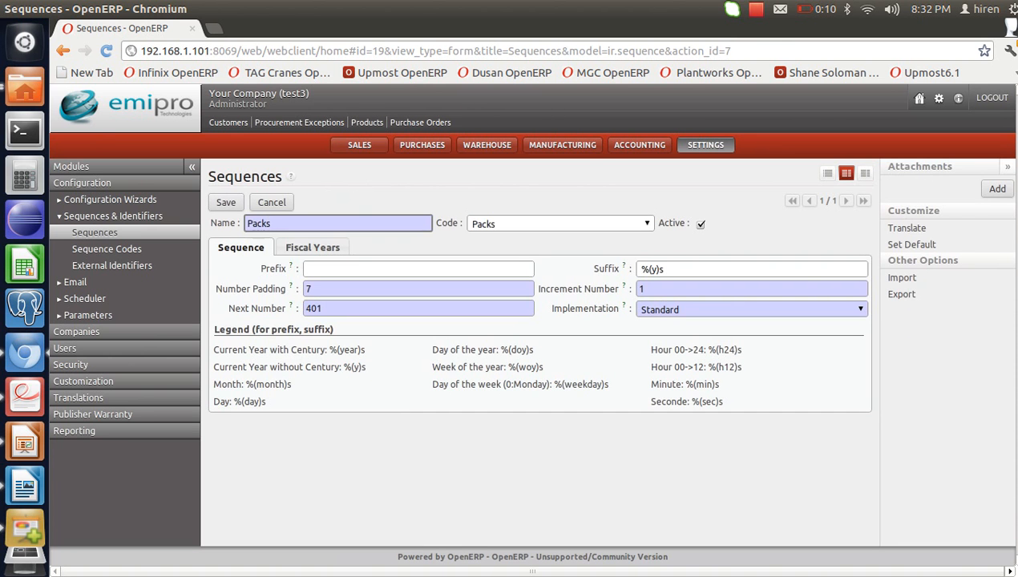
left_click_drag(328, 349, 364, 349)
key("ctrl+c")
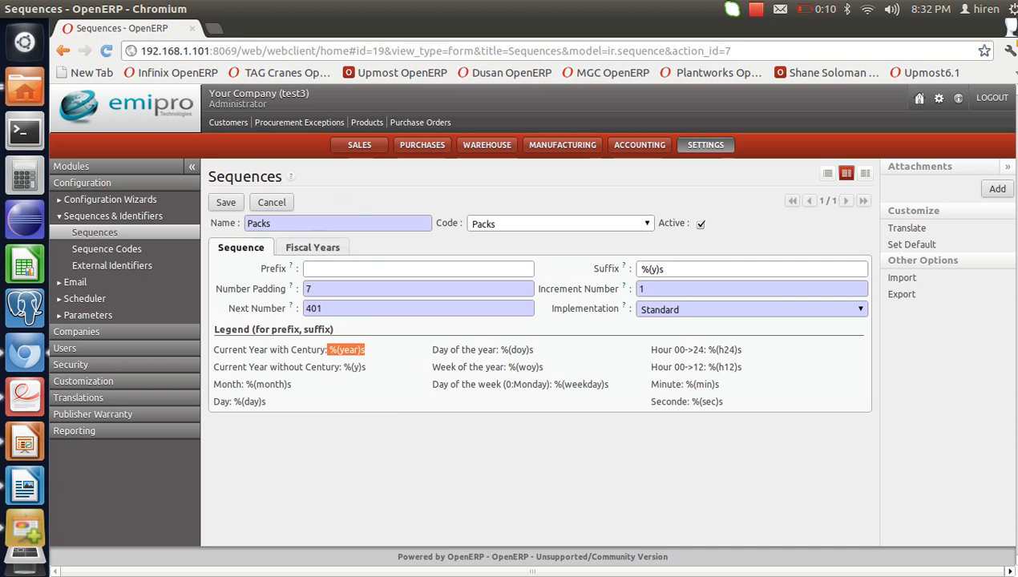
left_click(418, 270)
key("ctrl+v")
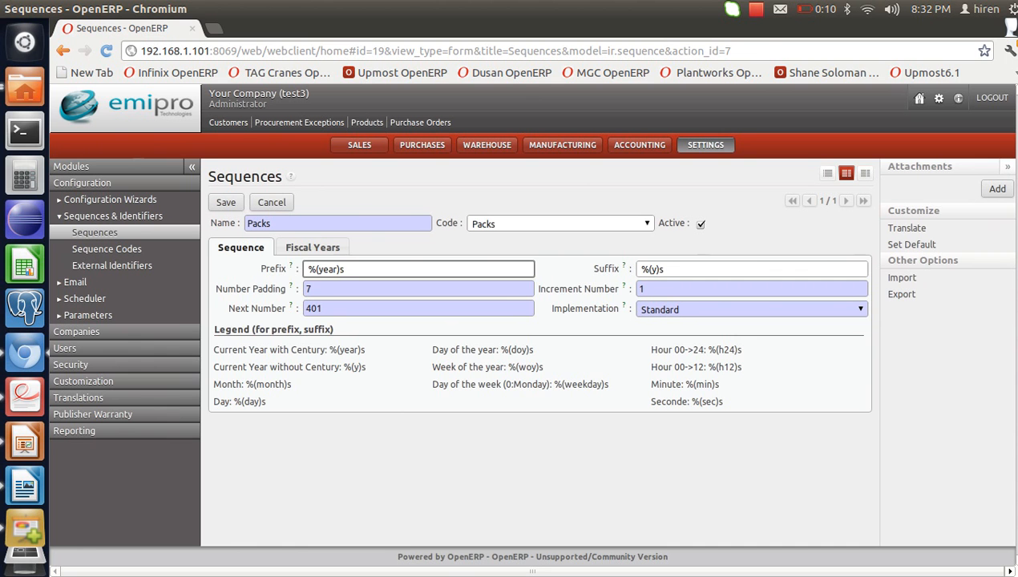
- Replace the Packs sequence's prefix with "ept"
key("shift+Left")
key("shift+Left")
key("shift+Left")
key("shift+Left")
key("shift+Left")
key("shift+Left")
key("shift+Left")
key("shift+Left")
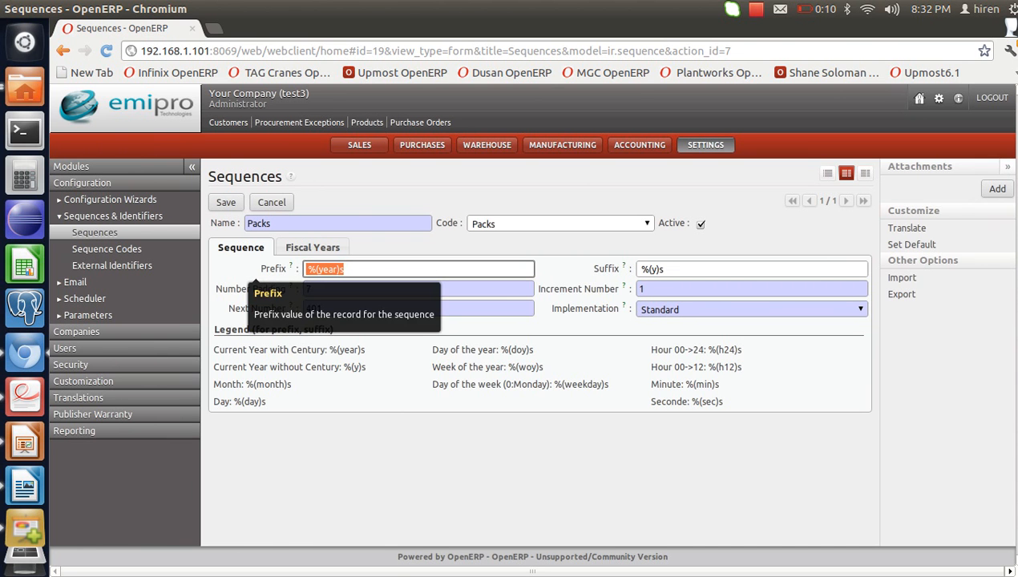
type("ept")
- Clear the suffix of the Packs sequence
left_click(705, 269)
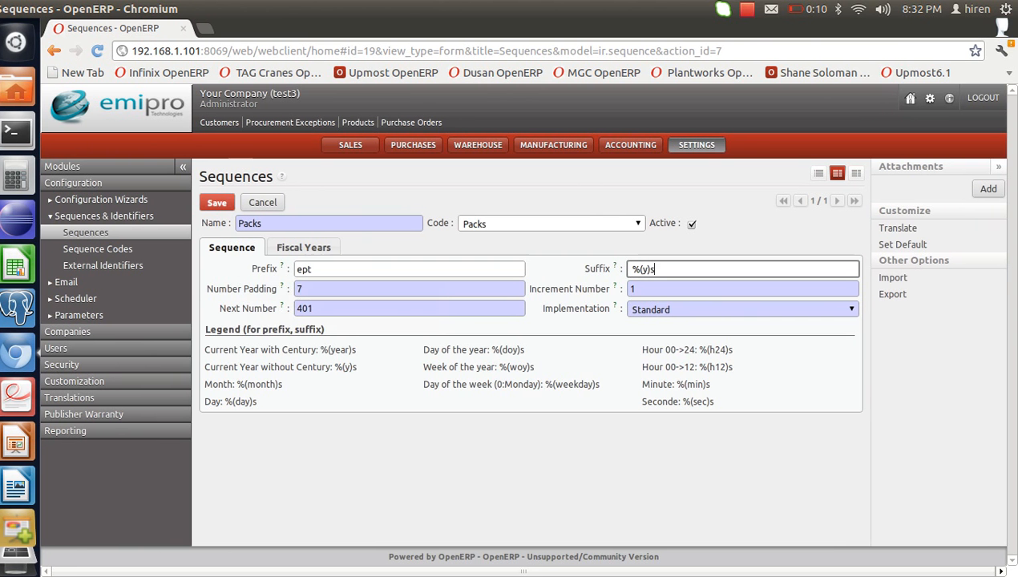
key("BackSpace")
key("BackSpace")
key("BackSpace")
key("BackSpace")
key("BackSpace")
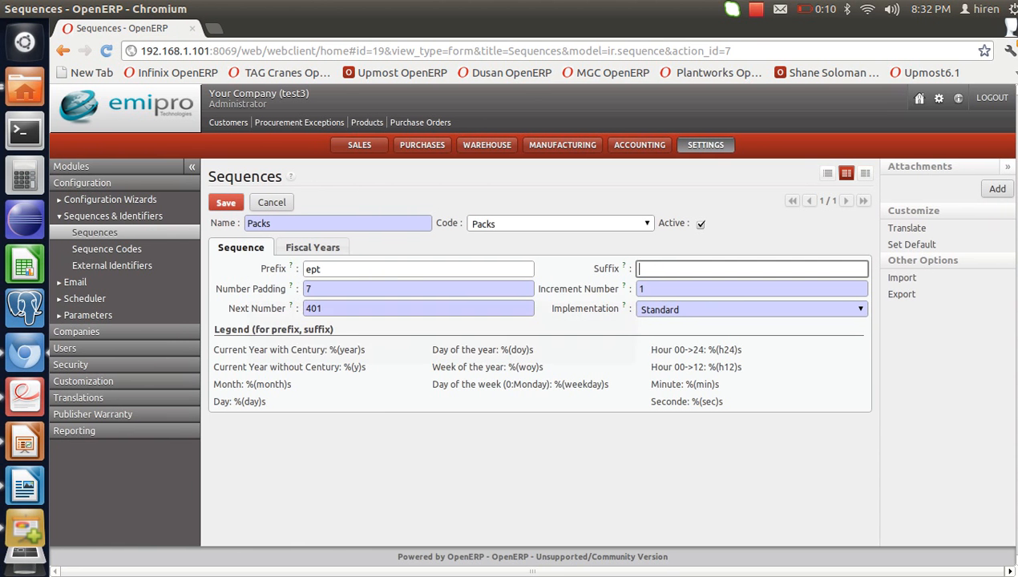
- Set the Packs sequence's next number to 3001
left_click(385, 289)
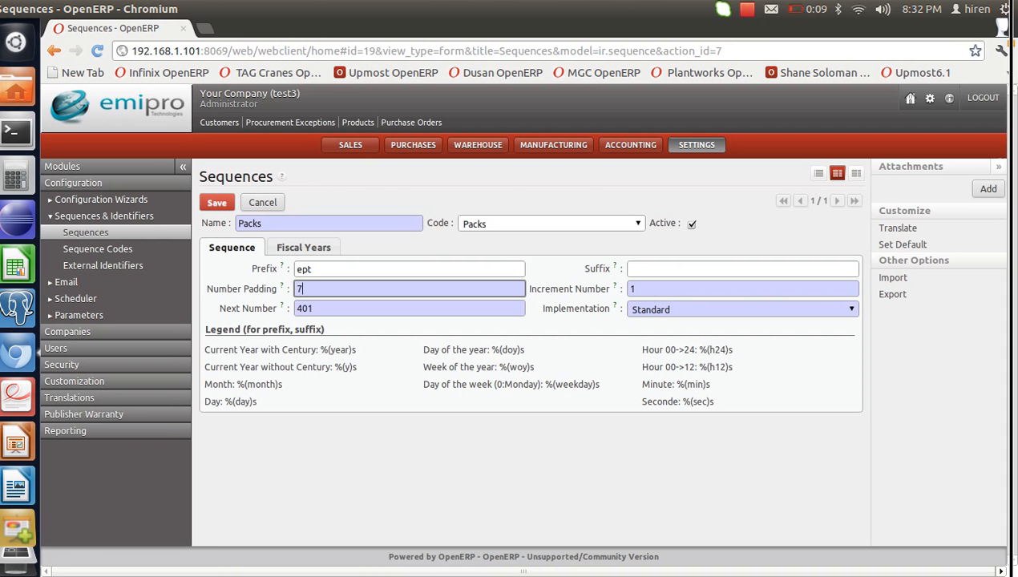
left_click(631, 289)
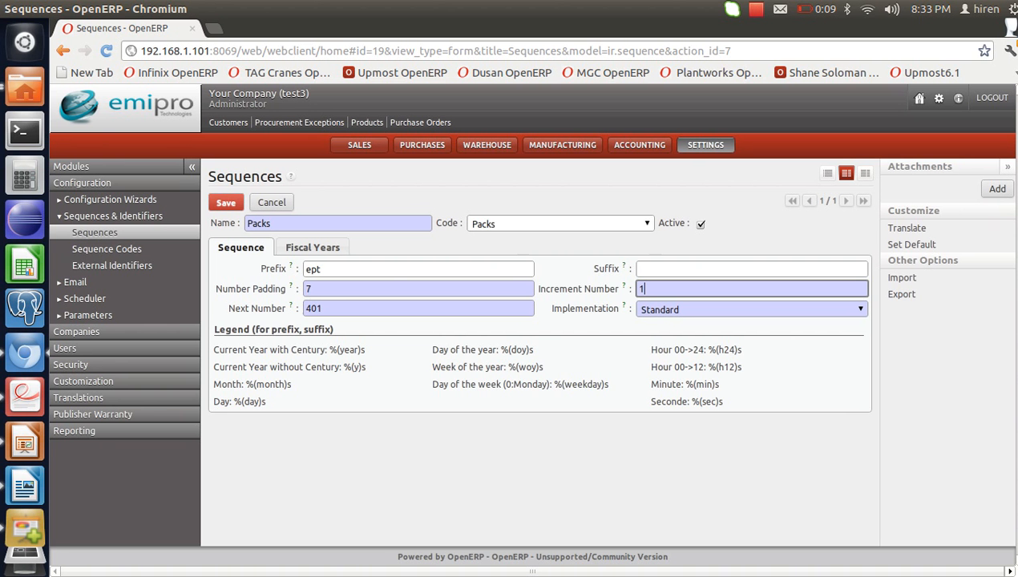
left_click(323, 309)
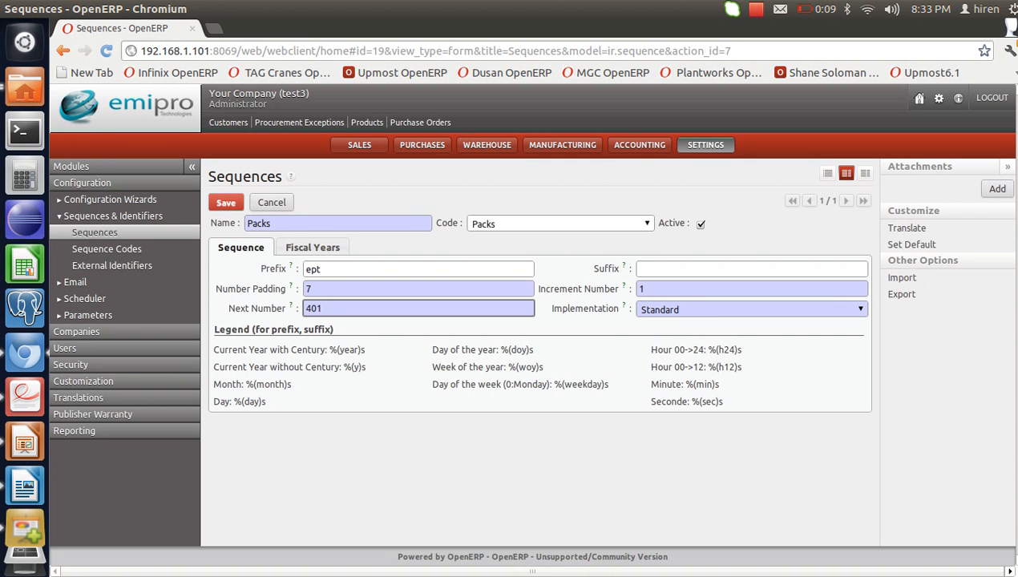
key("BackSpace")
key("BackSpace")
key("BackSpace")
type("3001")
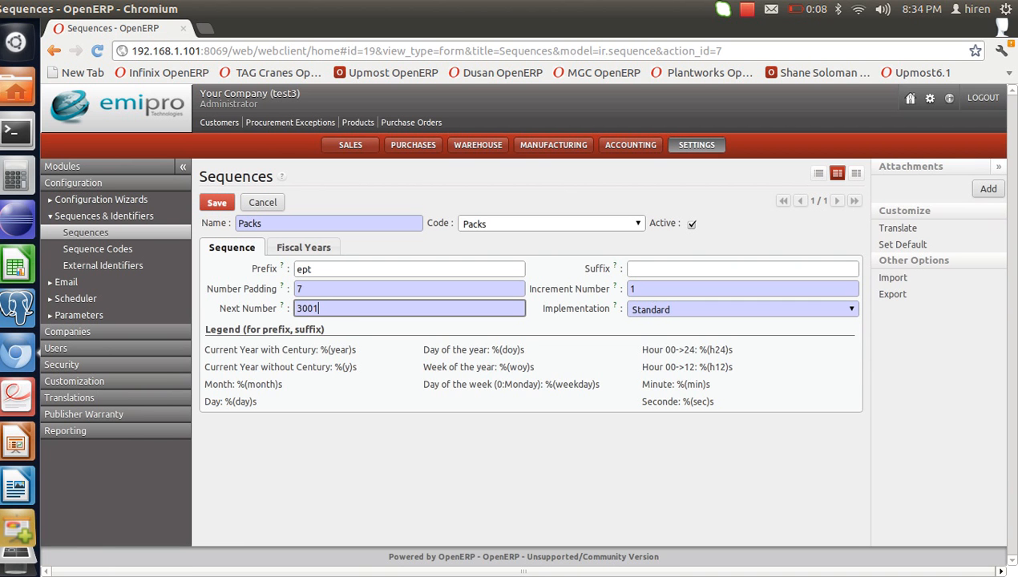
- Review the implementation options of the Packs sequence and choose Standard
left_click(742, 310)
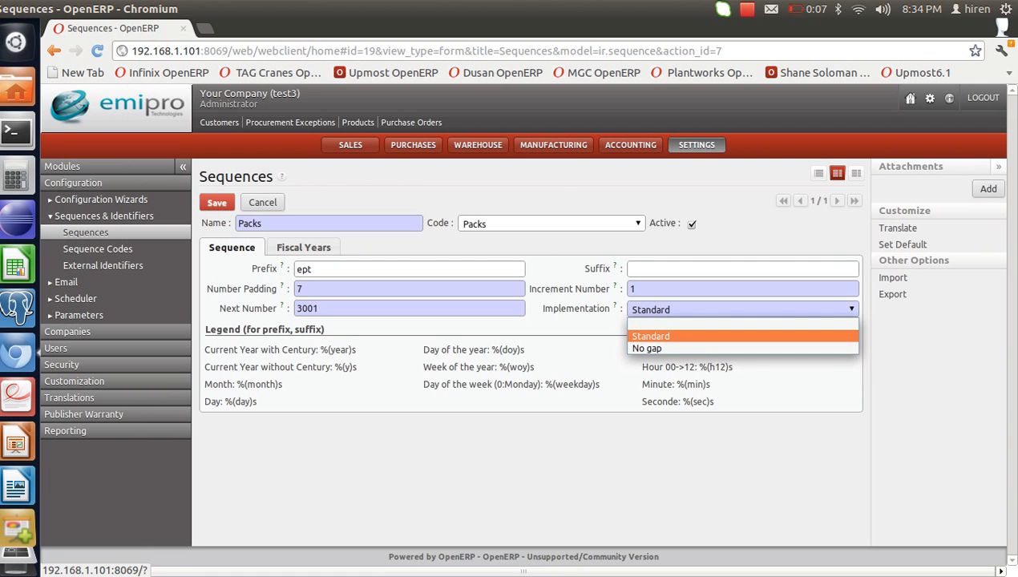
key("Escape")
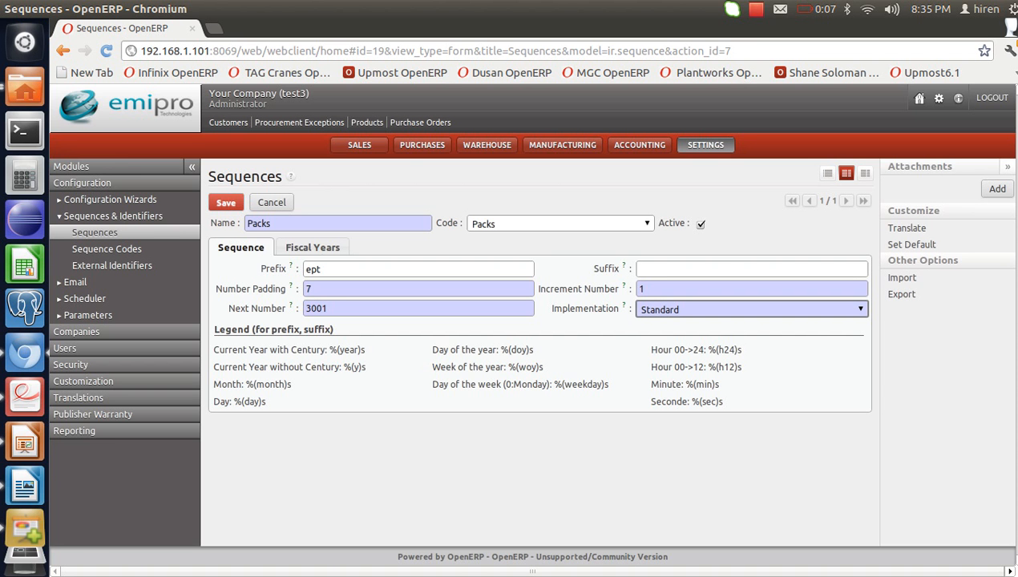
left_click(328, 308)
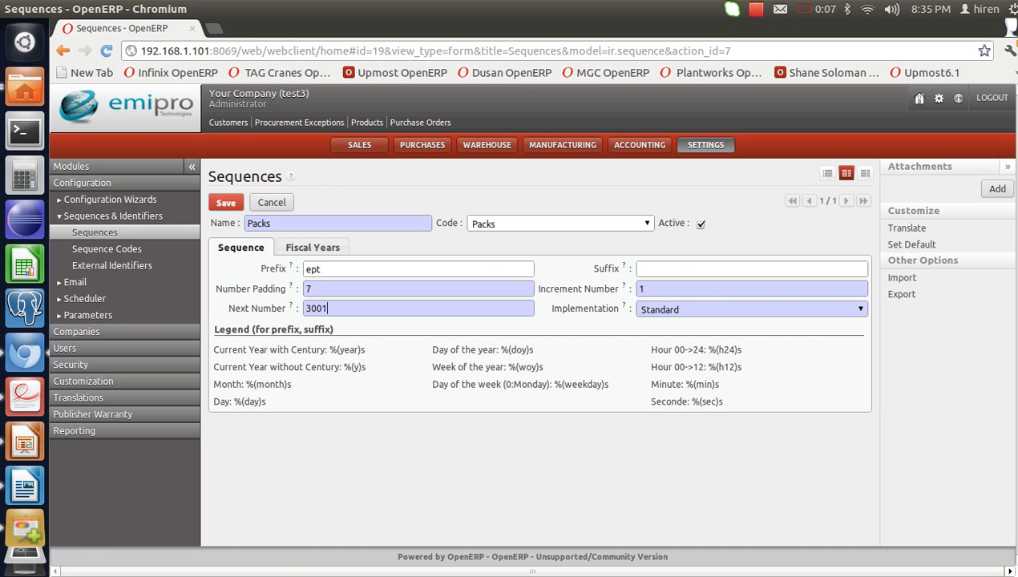
left_click_drag(328, 308, 304, 309)
left_click(329, 309)
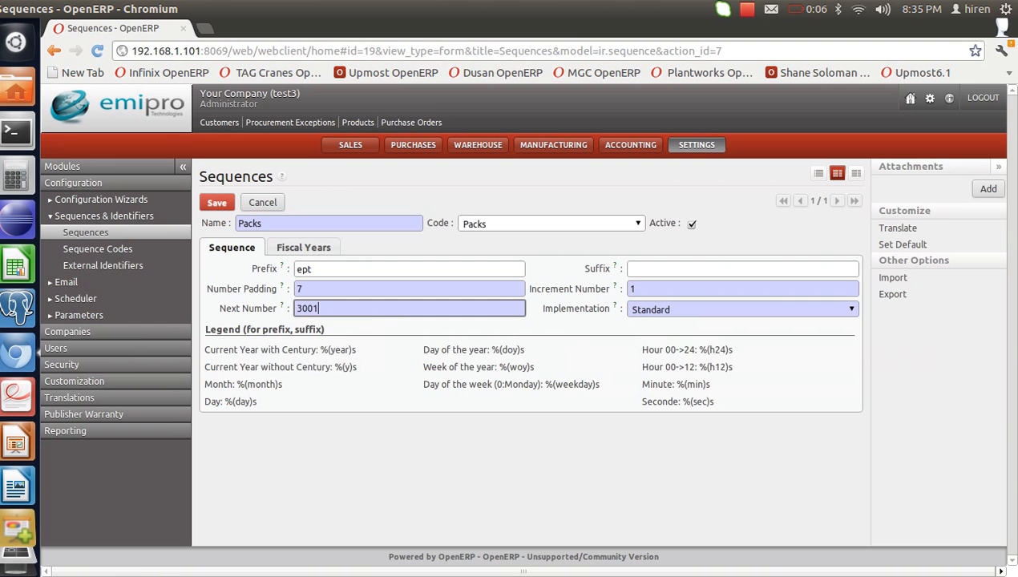
left_click(721, 309)
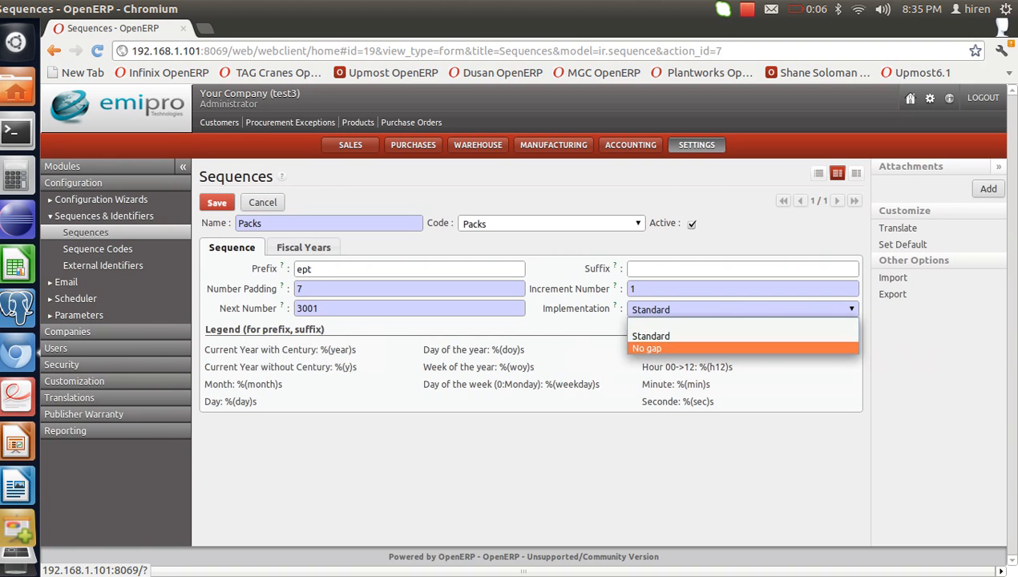
left_click(657, 336)
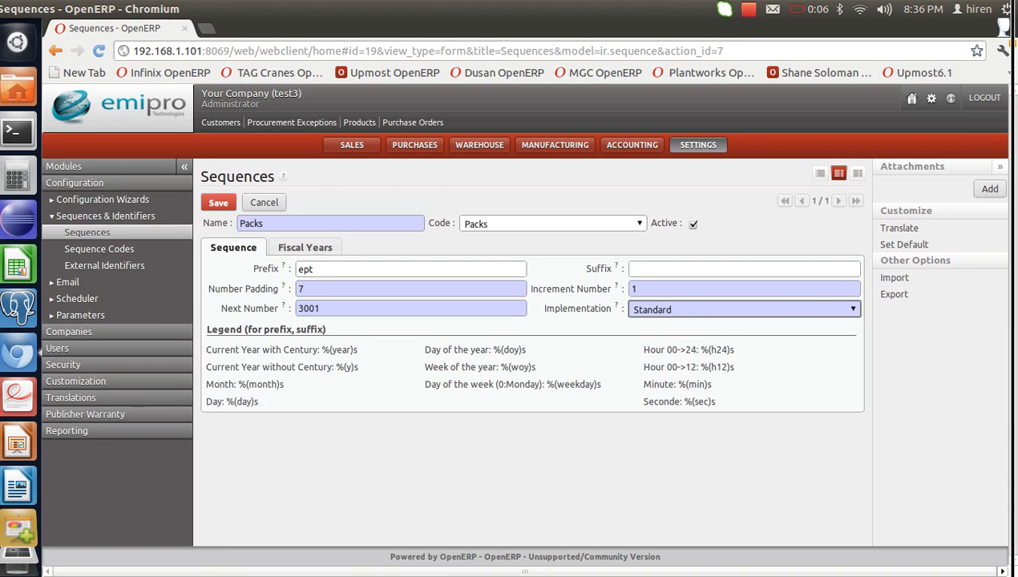
mouse_move(617, 288)
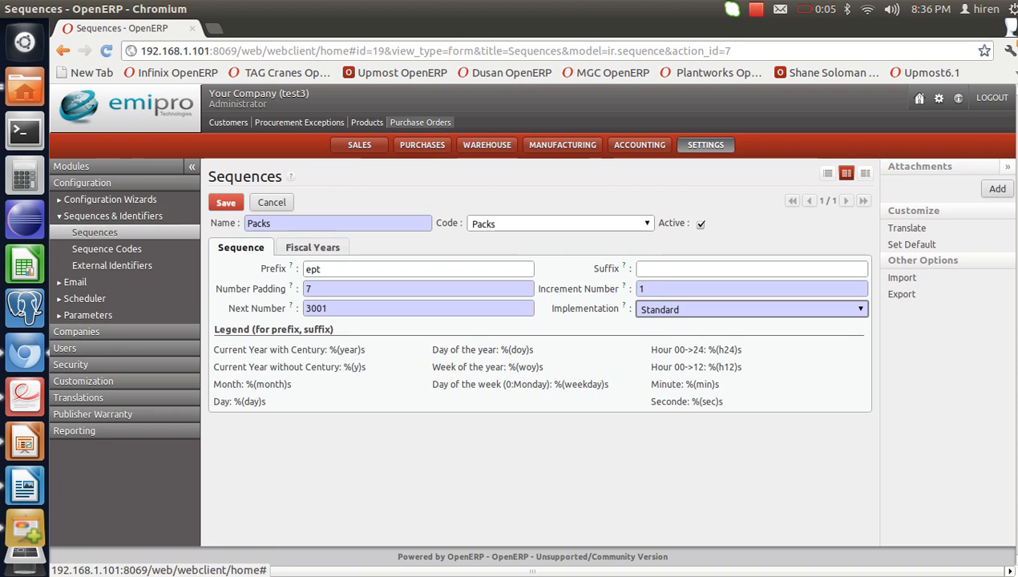
- Return to the warehouse packs list without saving the sequence and start a new pack
left_click(487, 145)
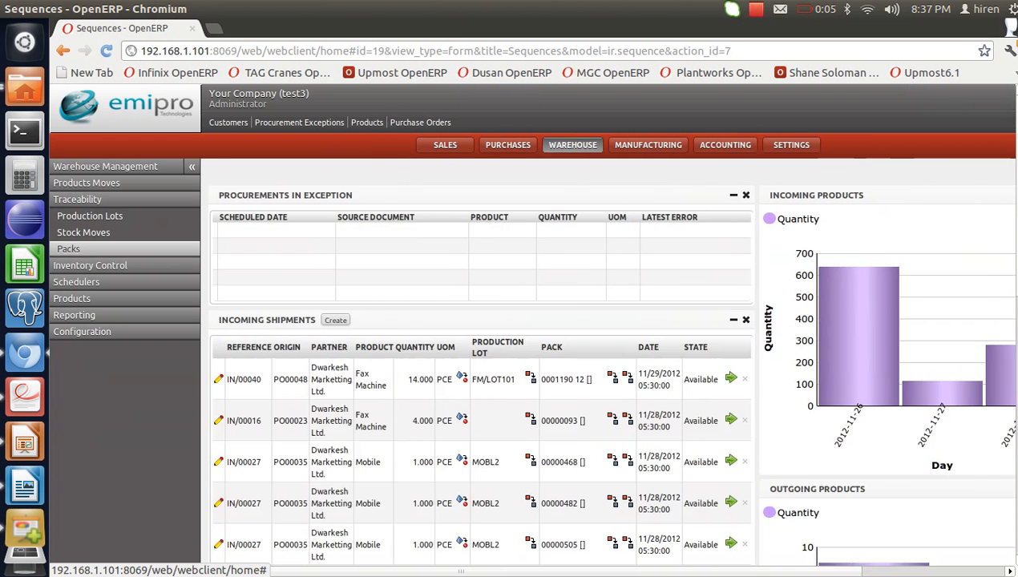
left_click(68, 249)
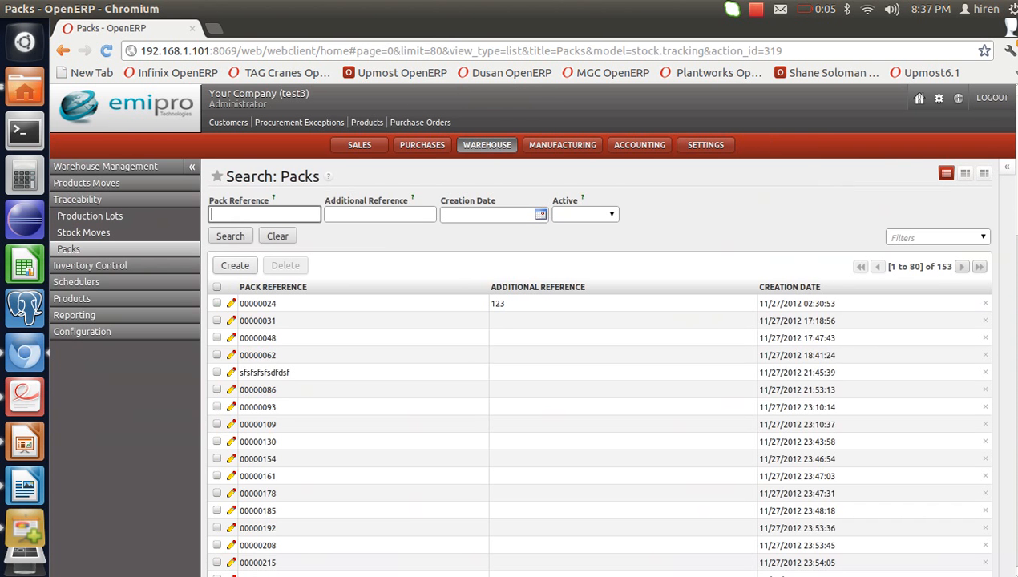
left_click(234, 266)
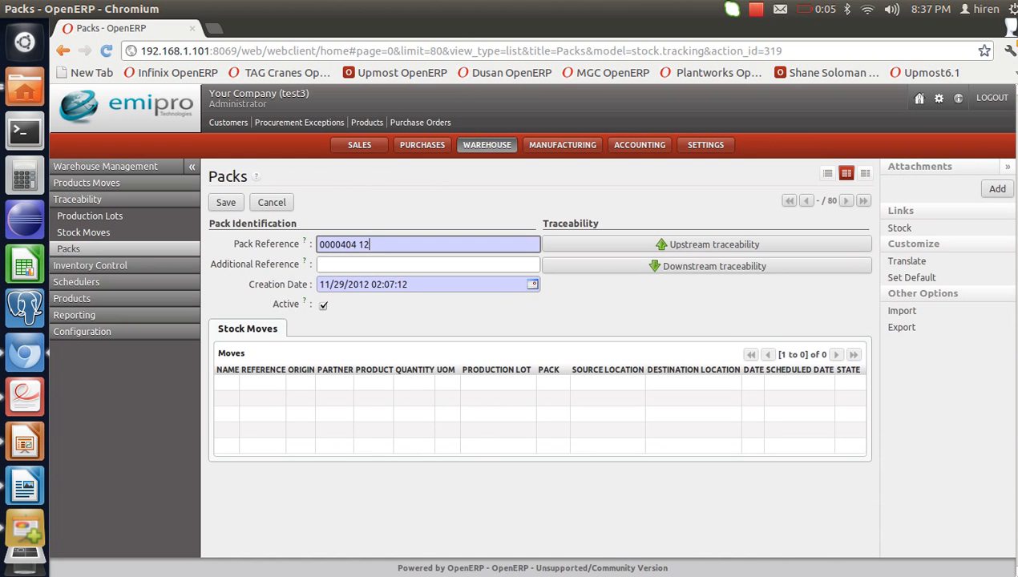
- Set the new pack's reference to 00002001 and open its additional reference for entry
left_click(356, 244)
key("BackSpace")
key("BackSpace")
key("BackSpace")
type("2001")
key("Delete")
key("Delete")
mouse_move(260, 264)
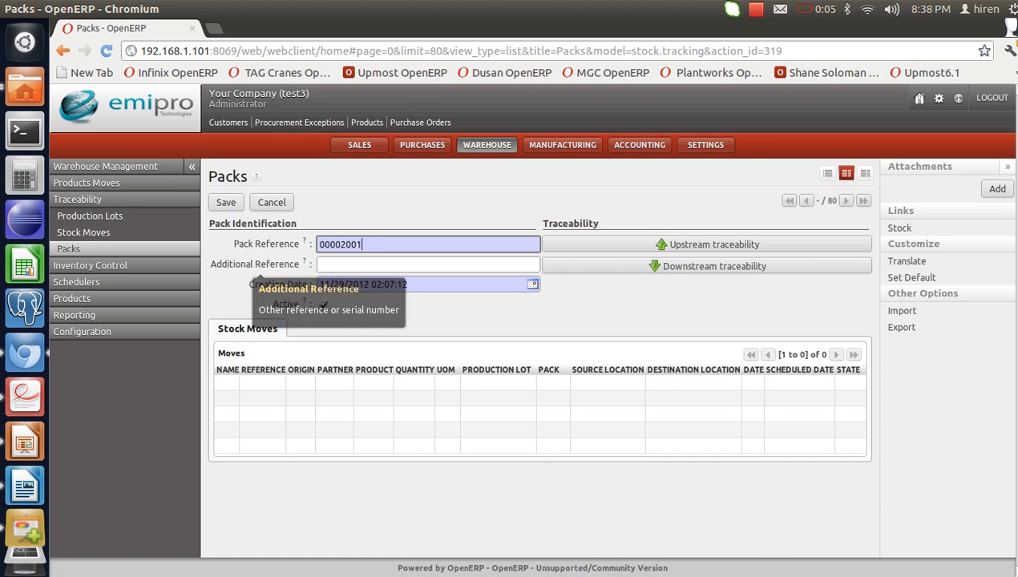
left_click(368, 264)
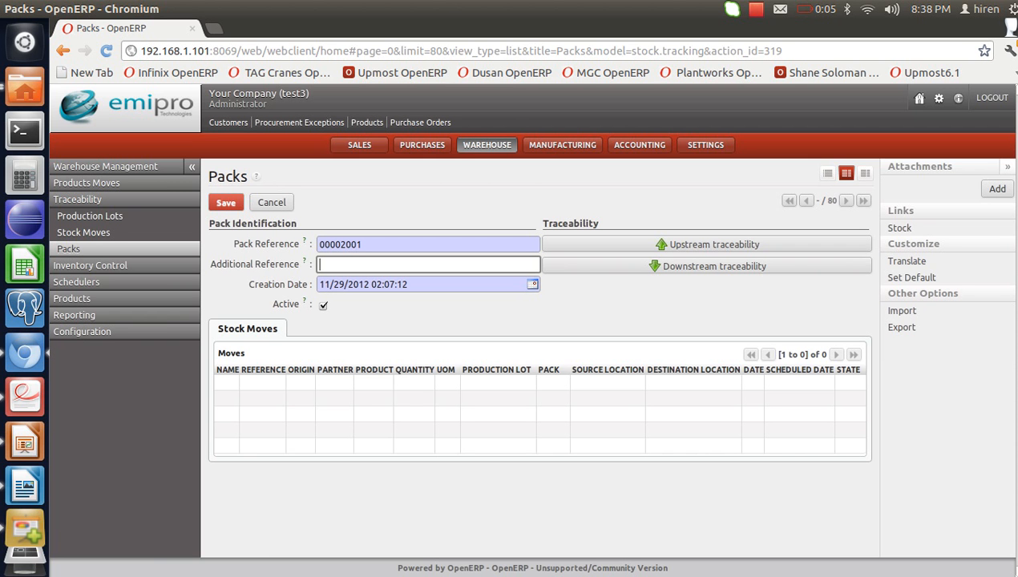
- Switch to Visual Pack No.pdf in Document Viewer and examine at 100% zoom how page 4 builds pack numbers from the SSCC
left_click(25, 397)
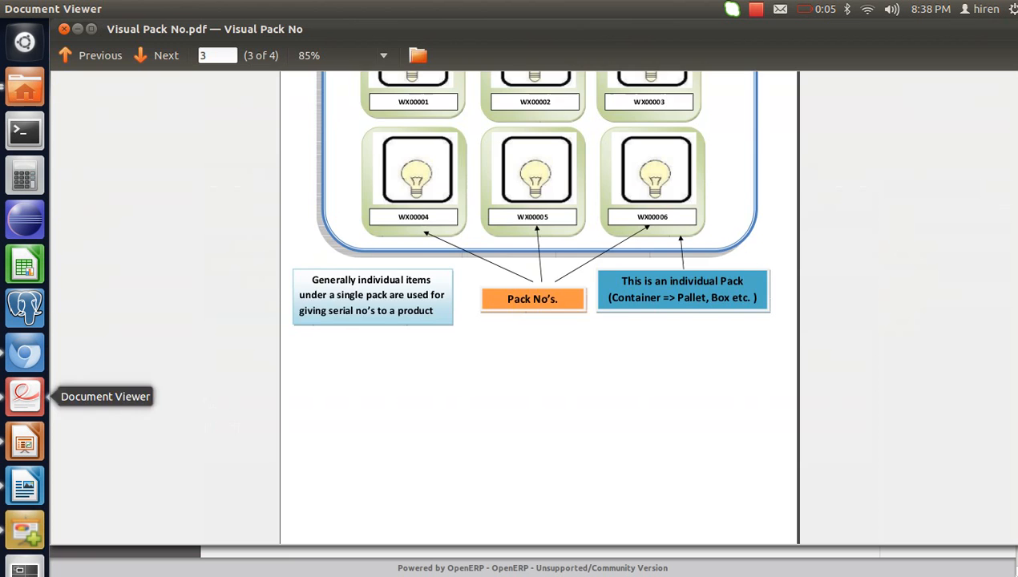
scroll(538, 308, "down", 5)
scroll(538, 308, "down", 3)
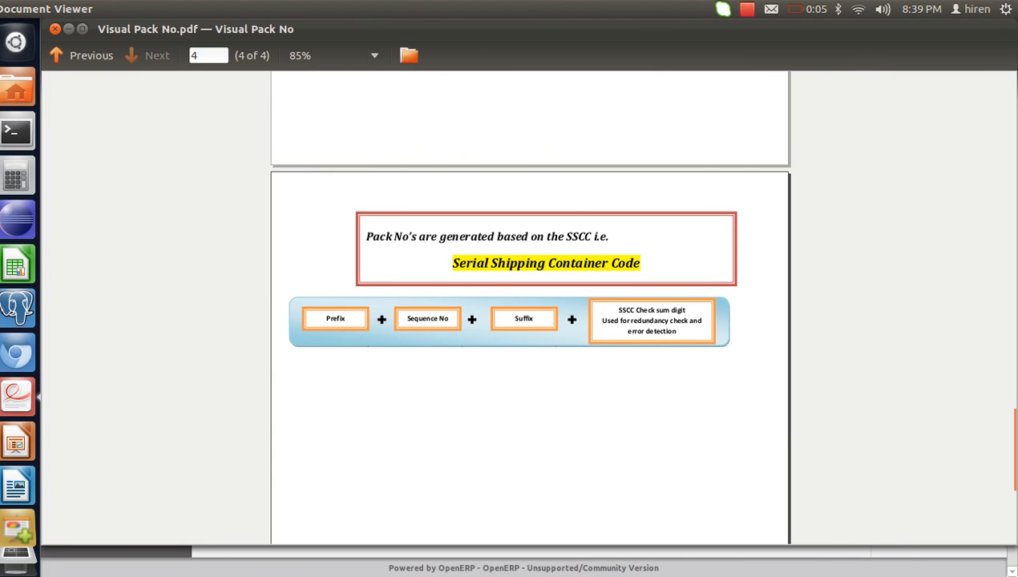
key("ctrl+plus")
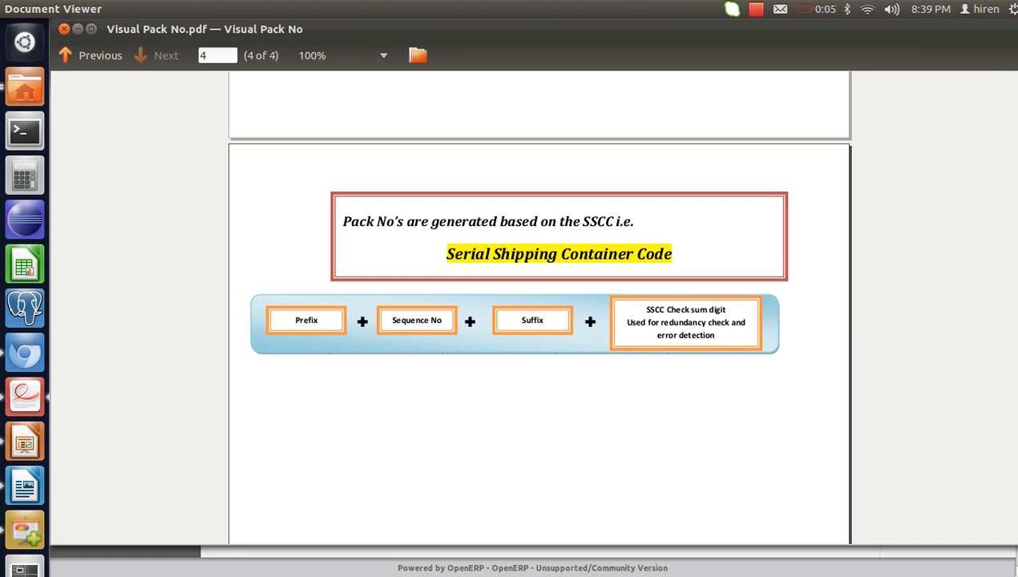
- Switch back to OpenERP in Chromium, save the pack and start a new purchase order
left_click(25, 352)
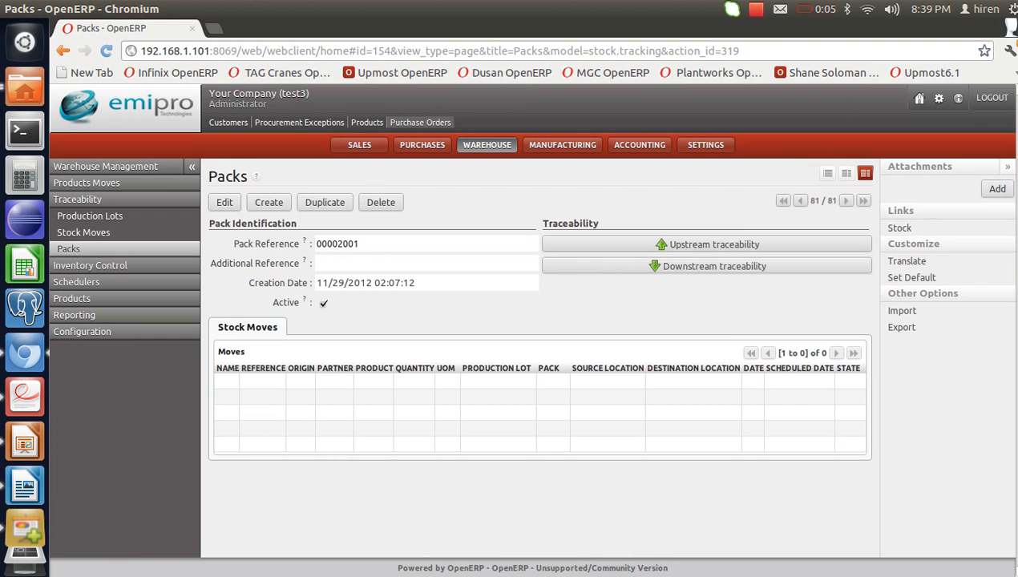
left_click(420, 122)
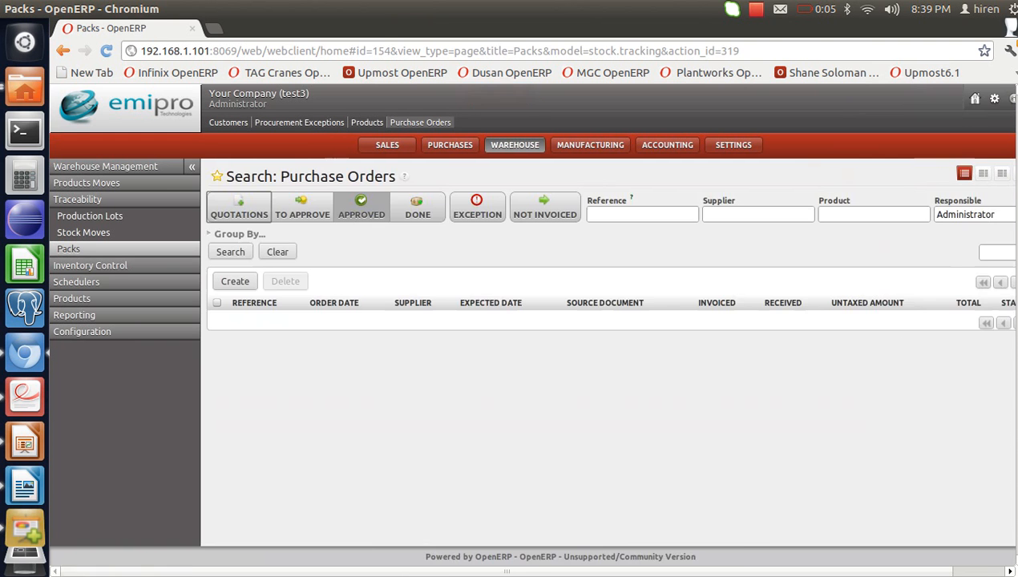
left_click(235, 280)
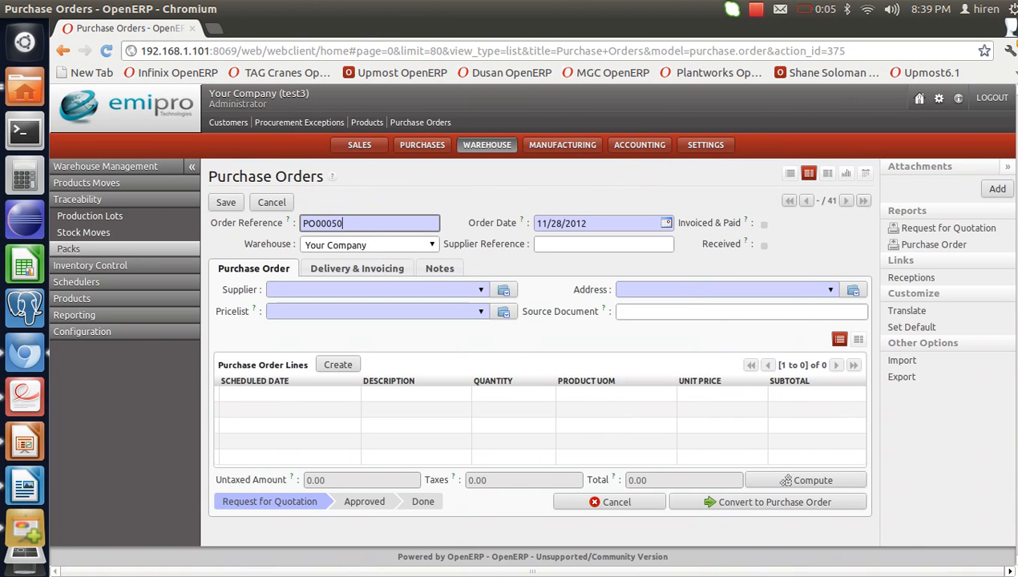
- Set the purchase order's supplier to Dwarkesh Marketting Ltd., dismissing the low-battery warning
left_click(352, 289)
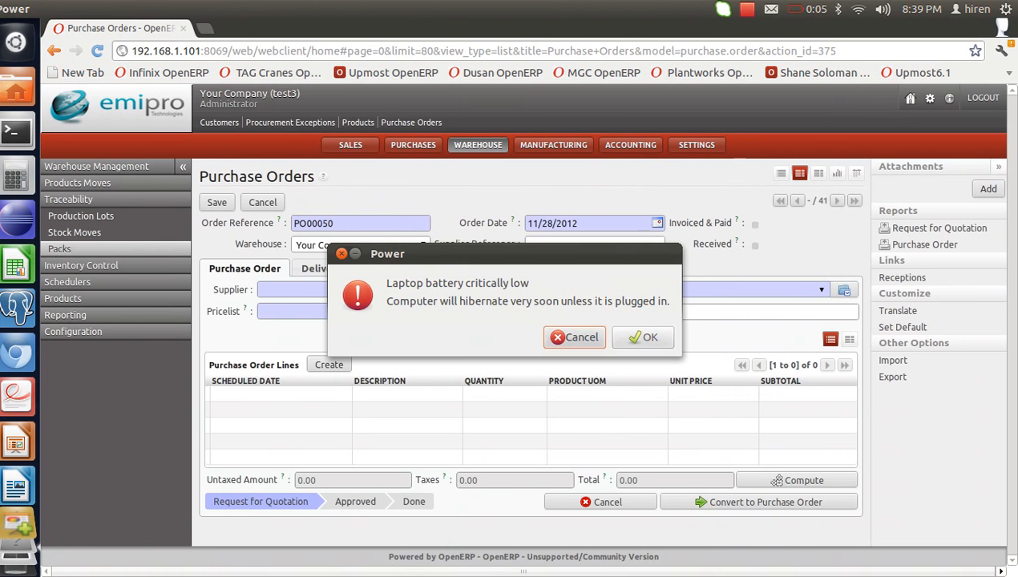
key("Return")
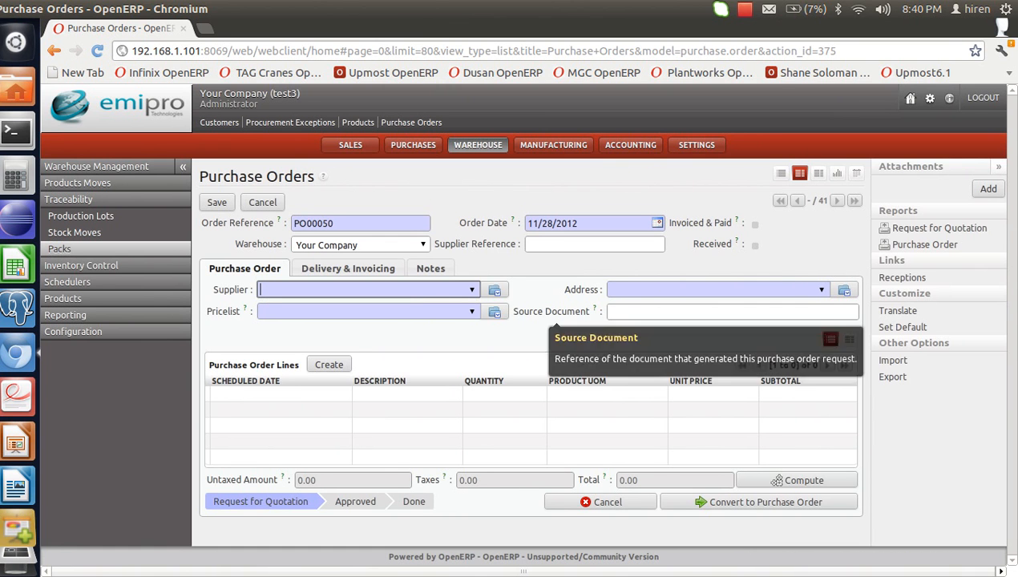
type("dw")
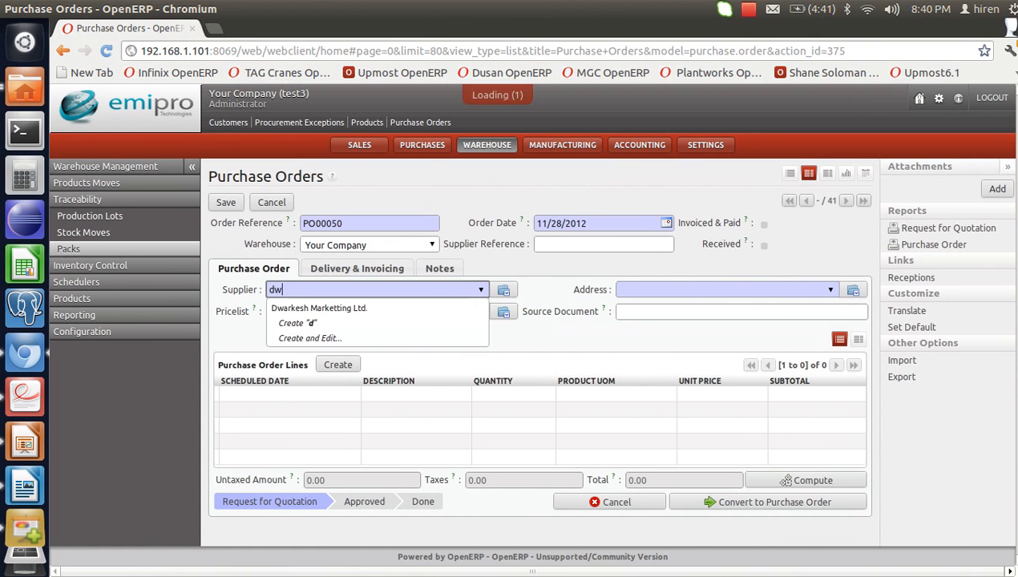
key("Down")
key("Return")
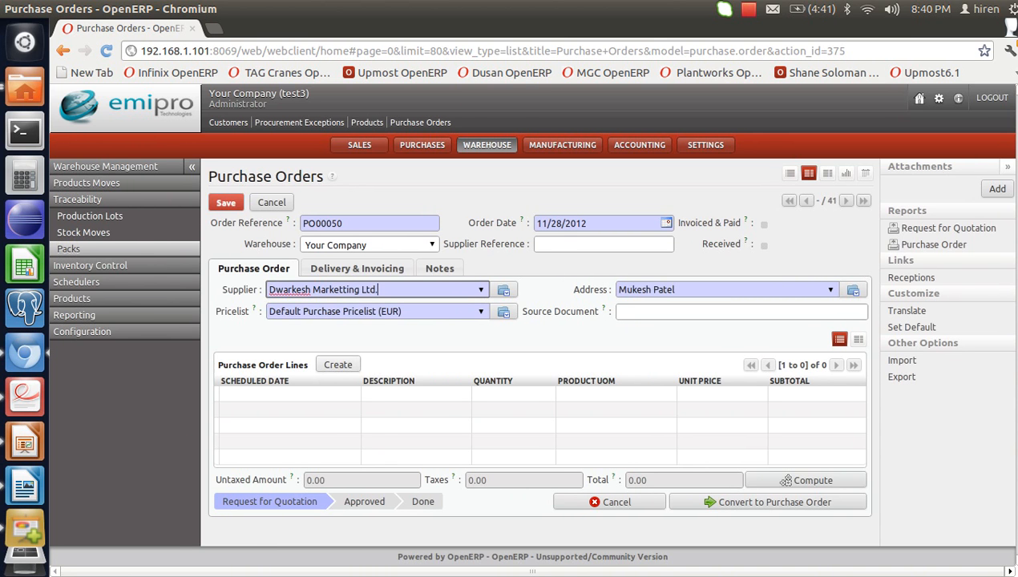
- Add a purchase order line for the product Mobile with a quantity of 3
left_click(337, 364)
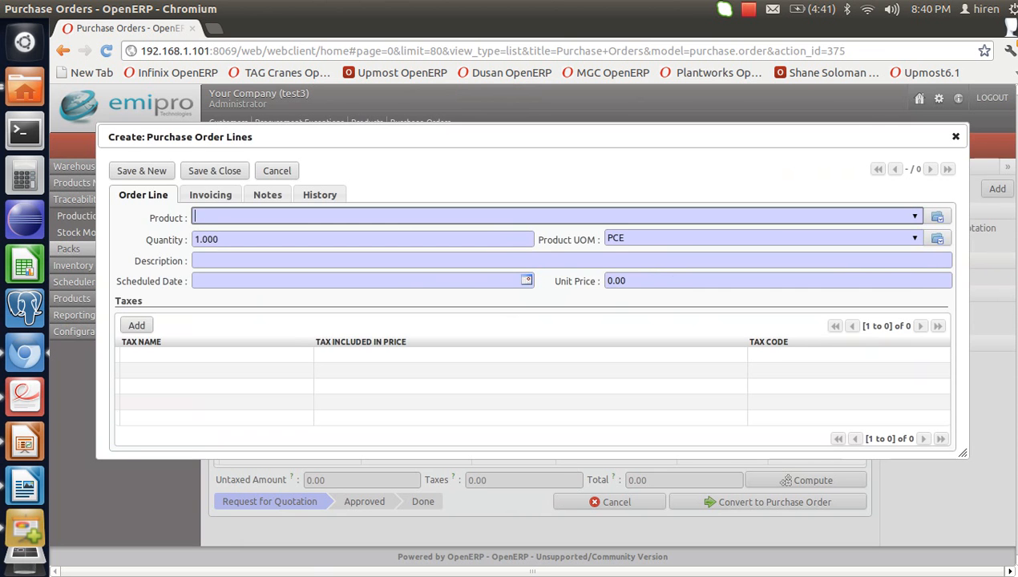
type("mob")
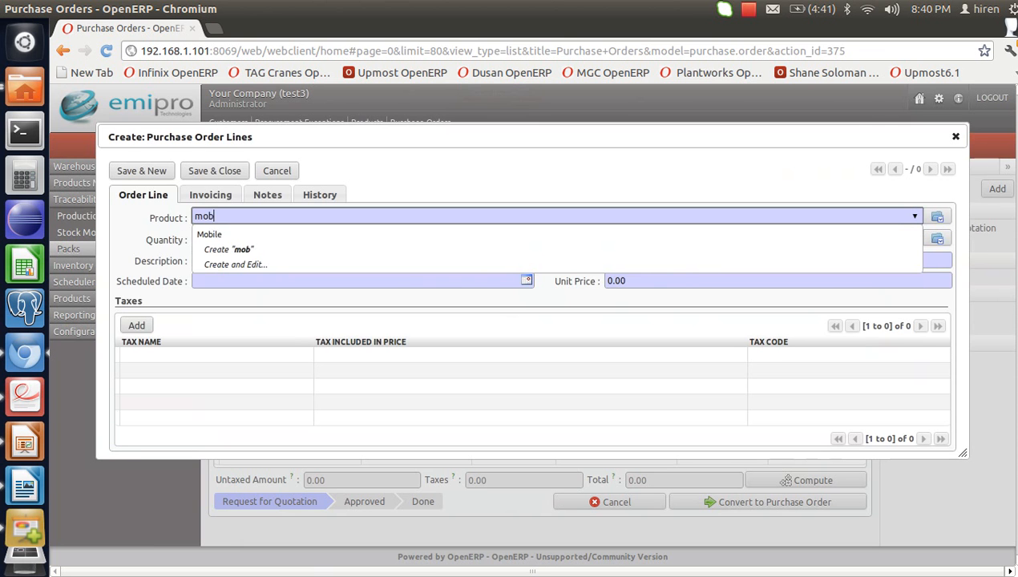
key("Return")
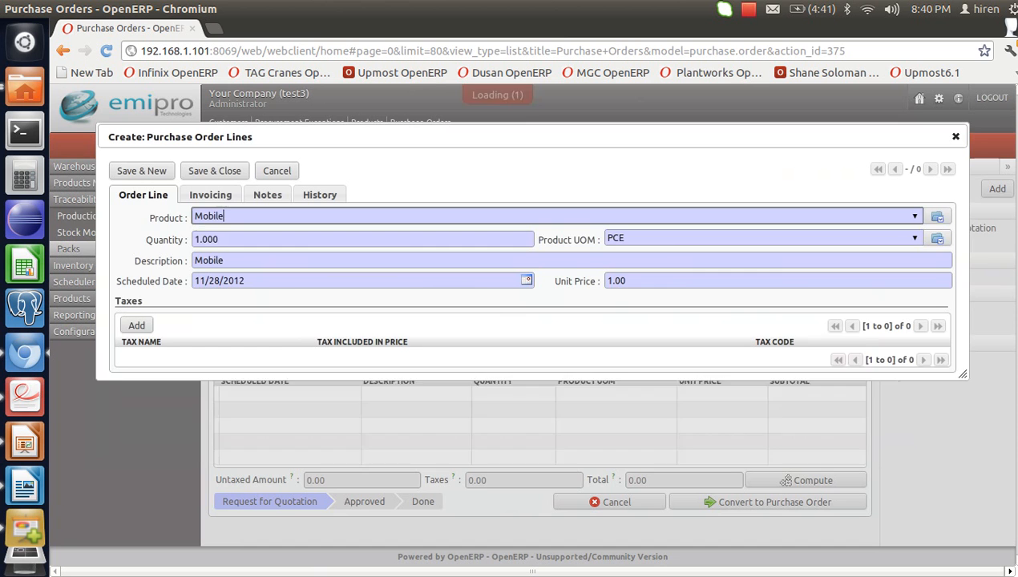
key("Tab")
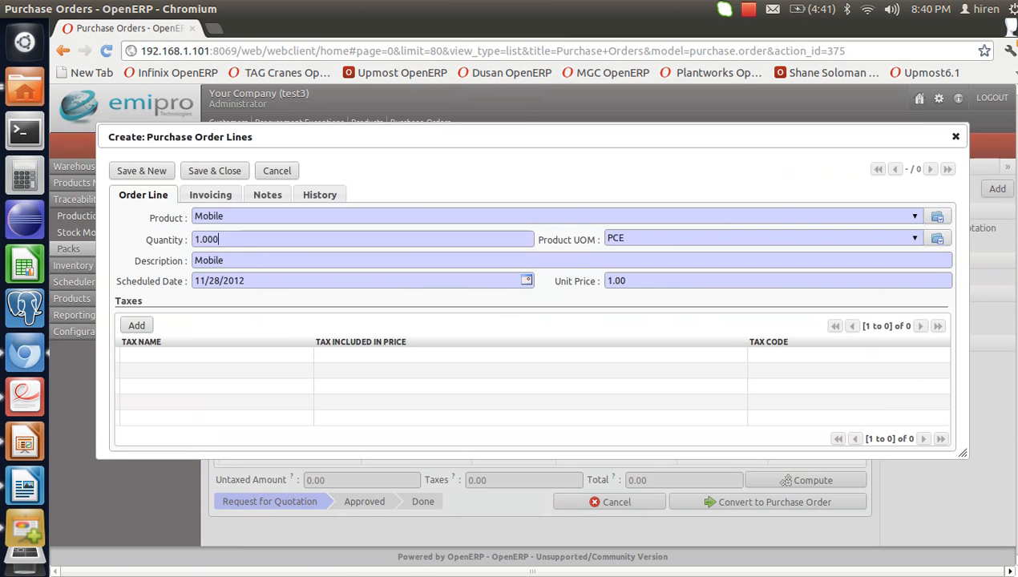
key("ctrl+a")
type("3")
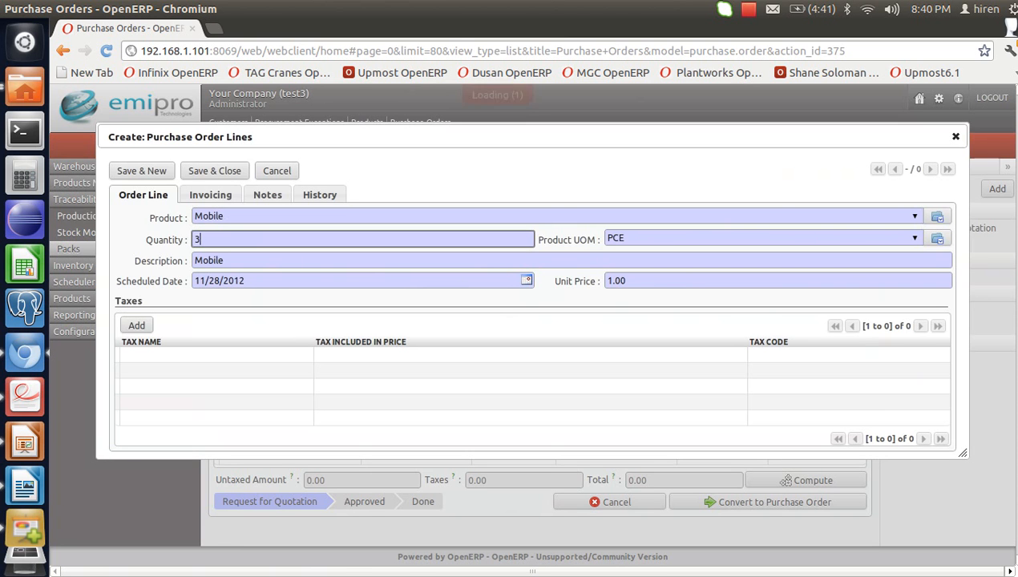
left_click(214, 171)
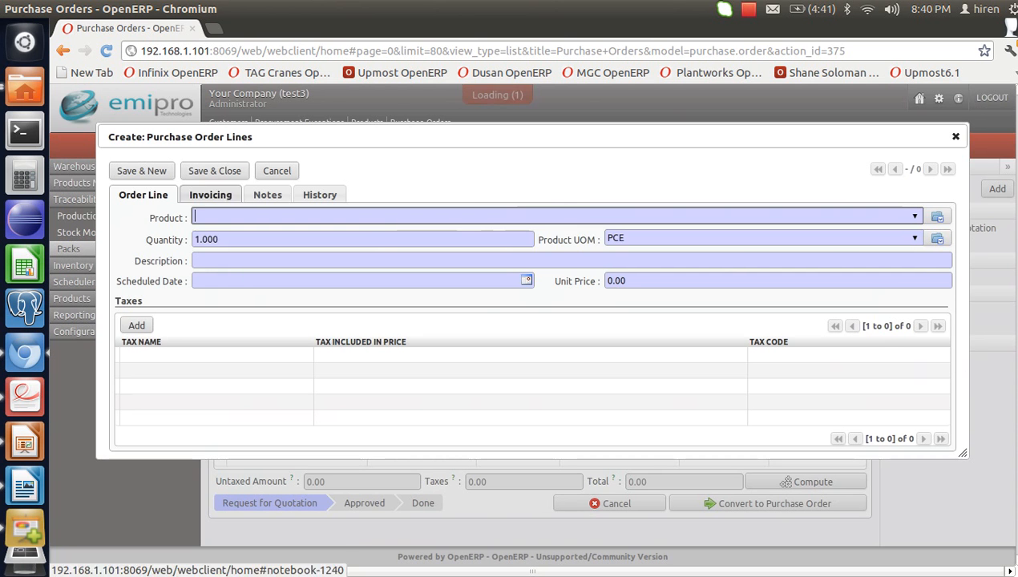
- Add a second purchase order line for the product Fax Machine with a quantity of 5 and close the line entry
type("fax")
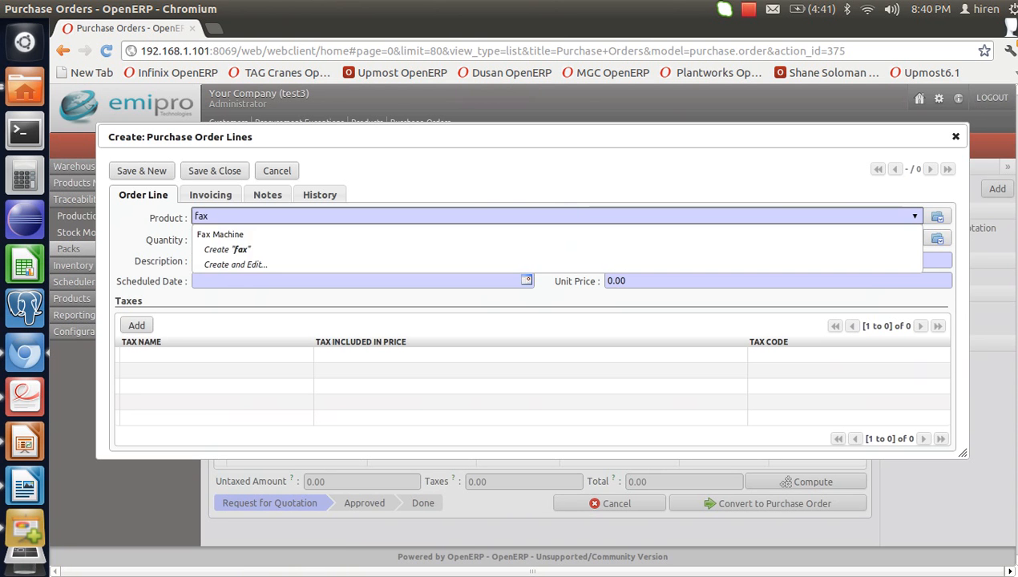
key("Down")
key("Return")
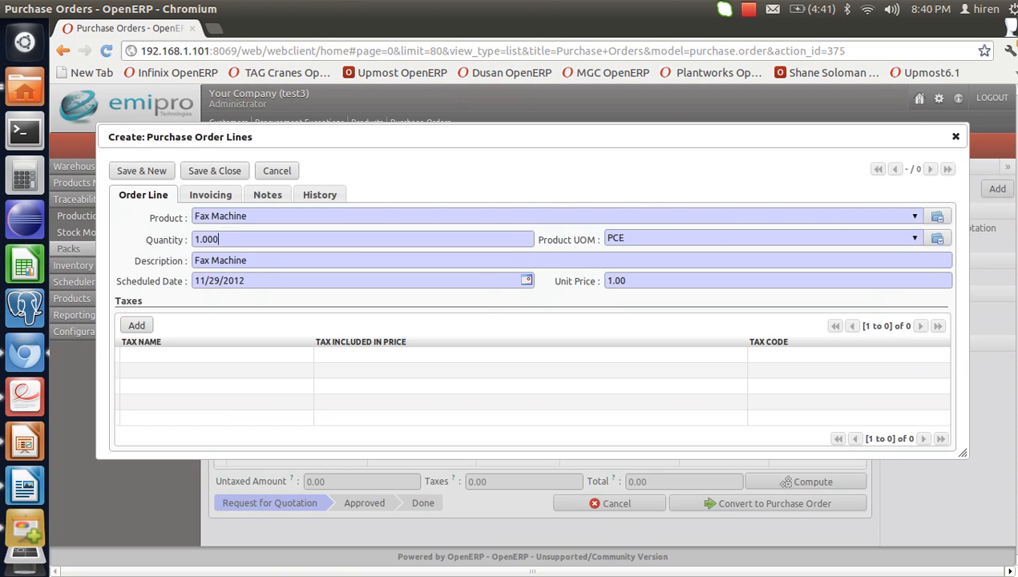
key("Tab")
type("5")
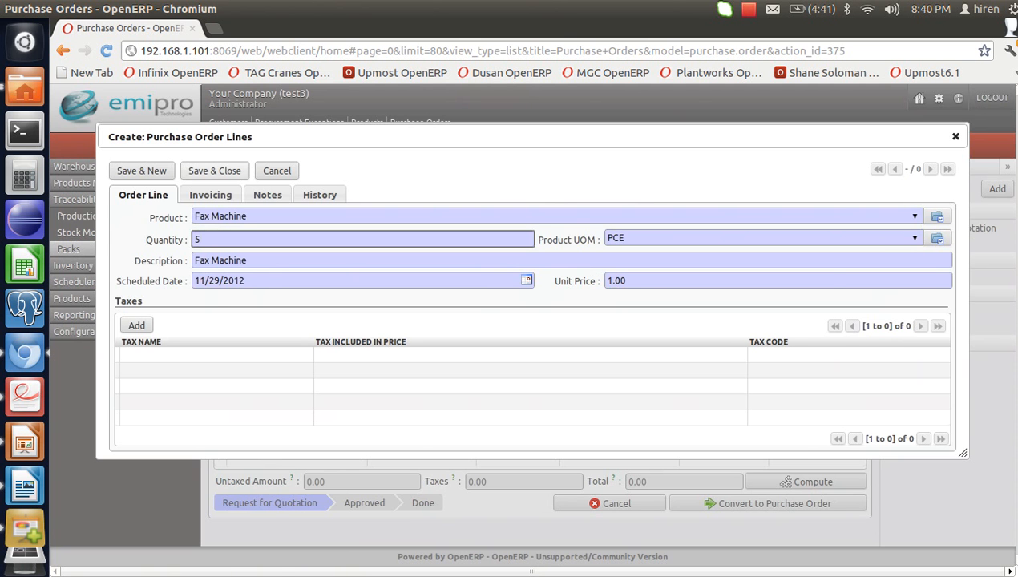
key("Return")
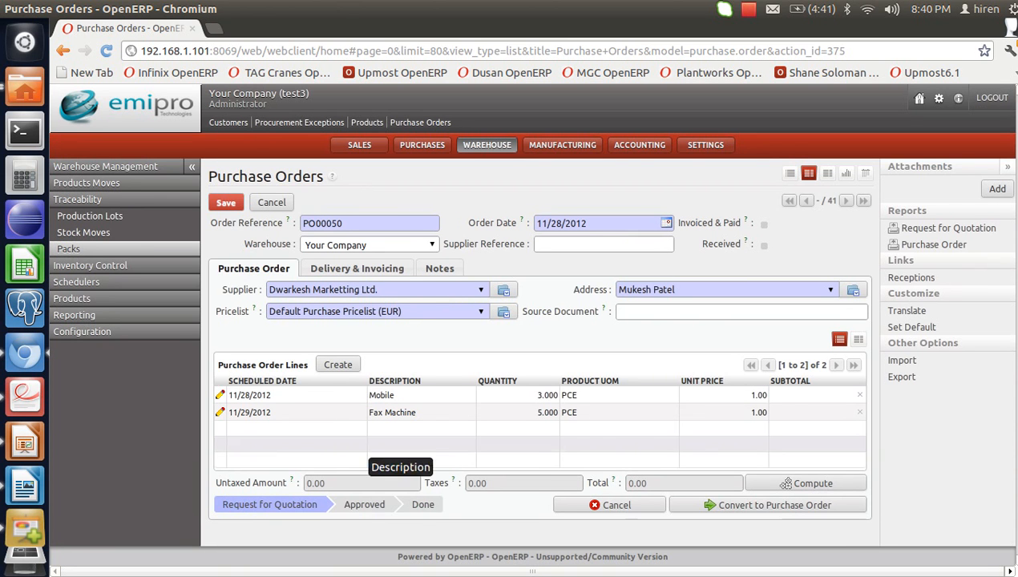
- Compute the totals, convert the quotation to a purchase order and open its reception
left_click(777, 483)
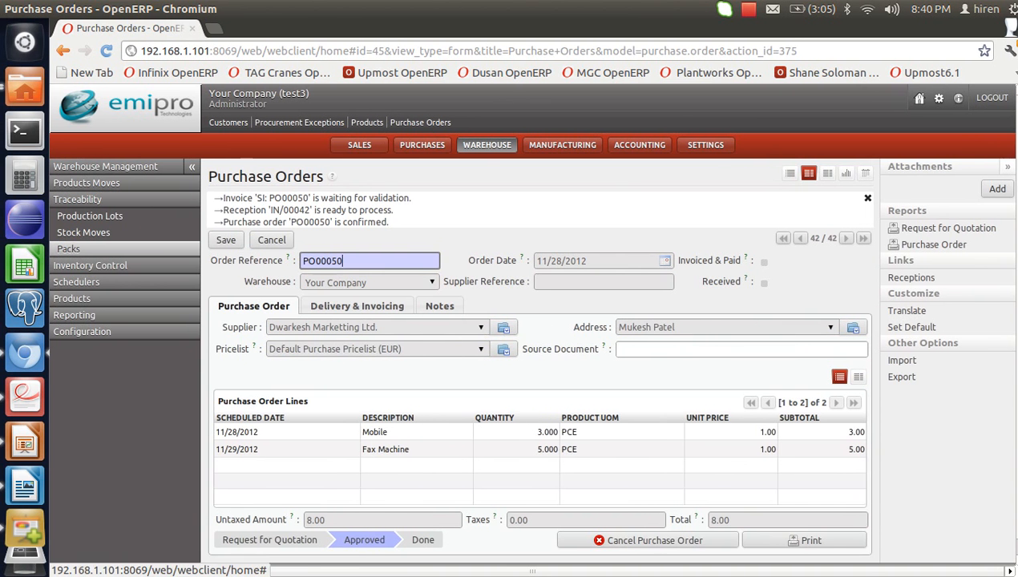
left_click(307, 210)
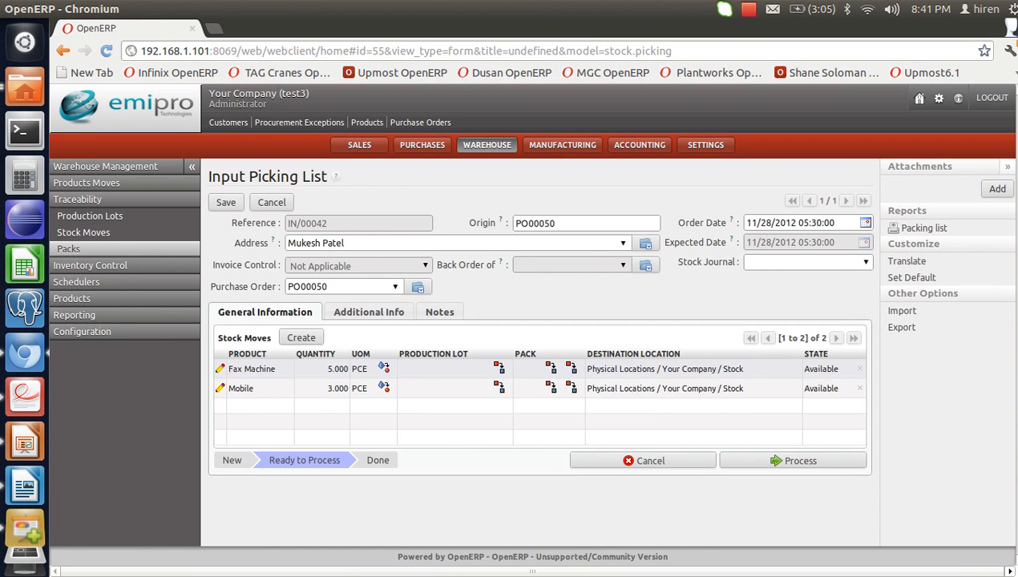
- Open the Fax Machine stock move in the picking list and set its production lot to MOBL1
left_click(220, 368)
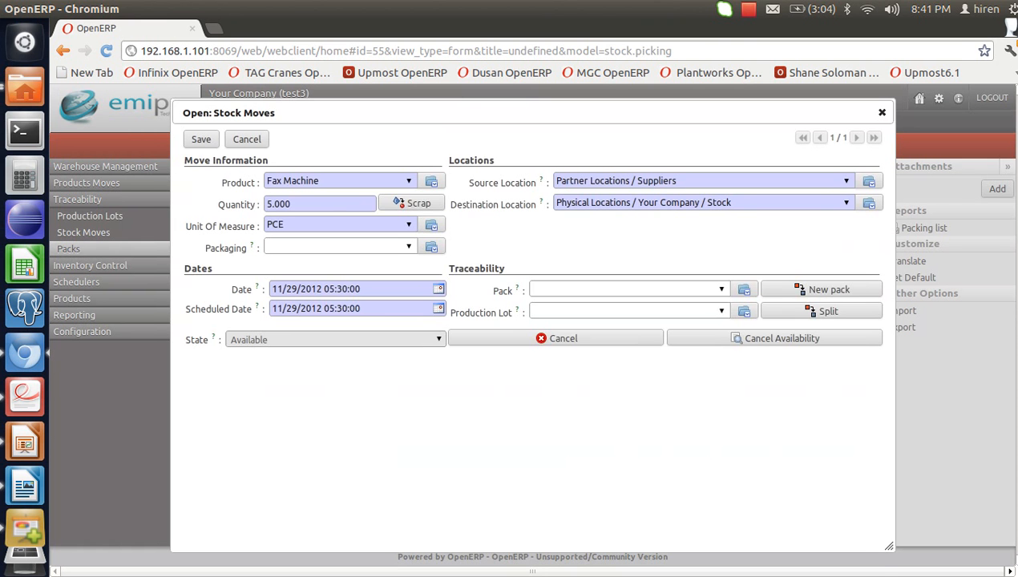
left_click(531, 311)
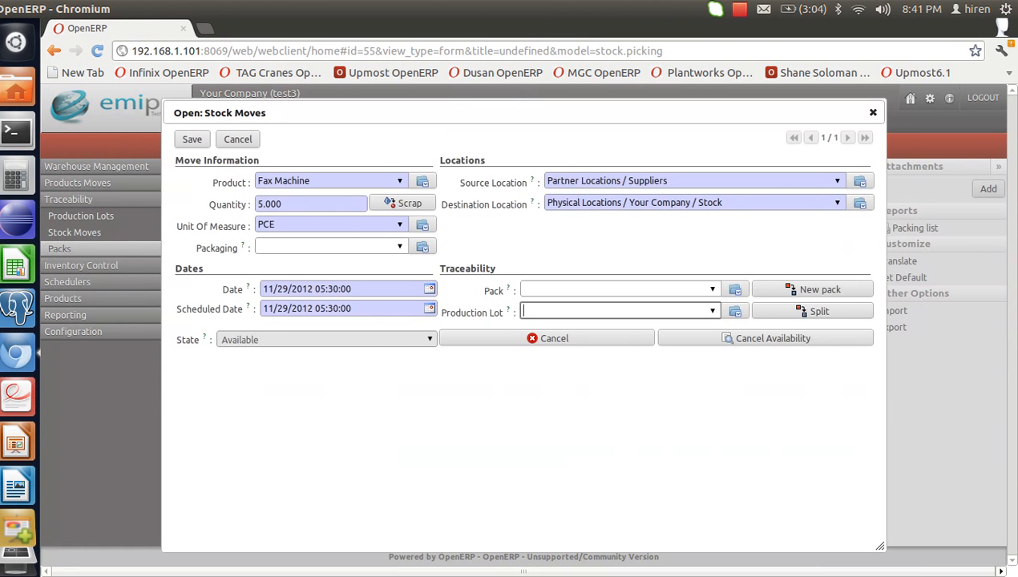
type("mo")
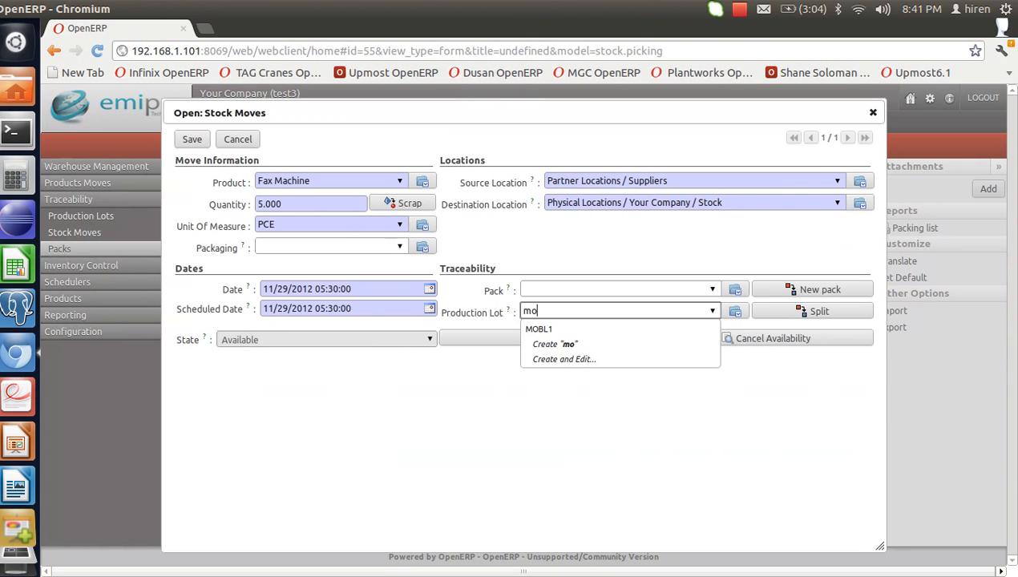
type("bl2")
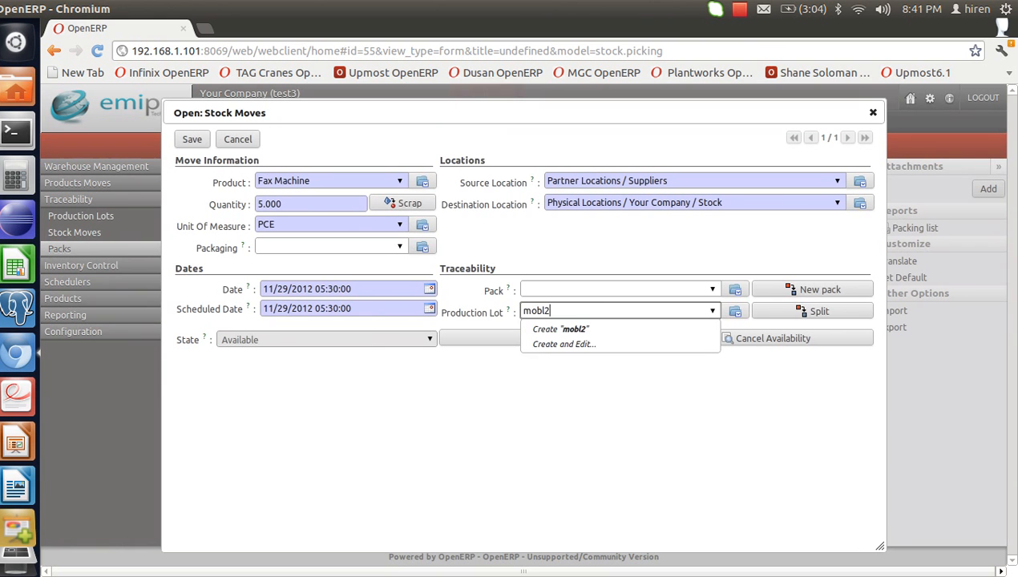
key("BackSpace")
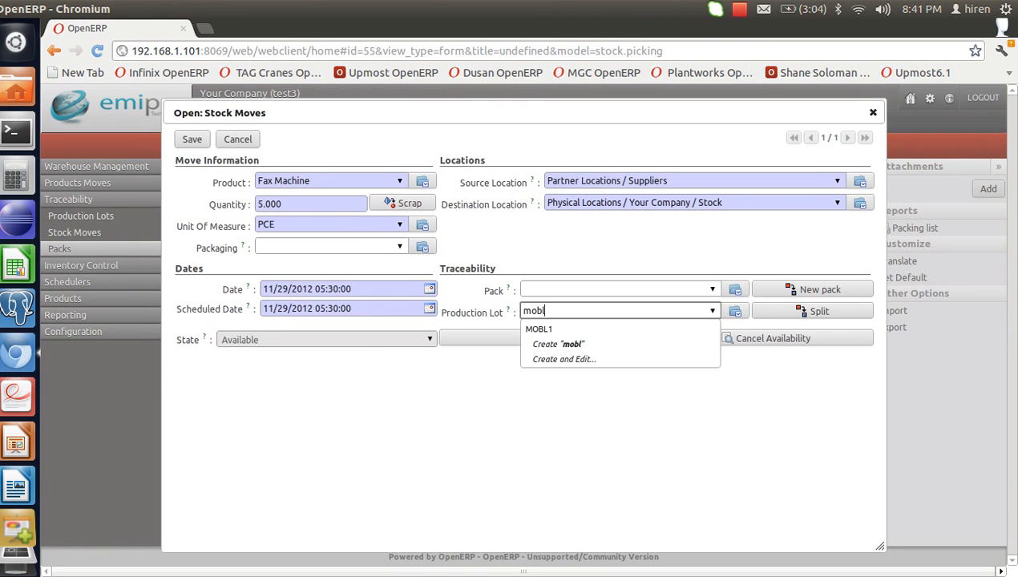
key("Down")
key("Return")
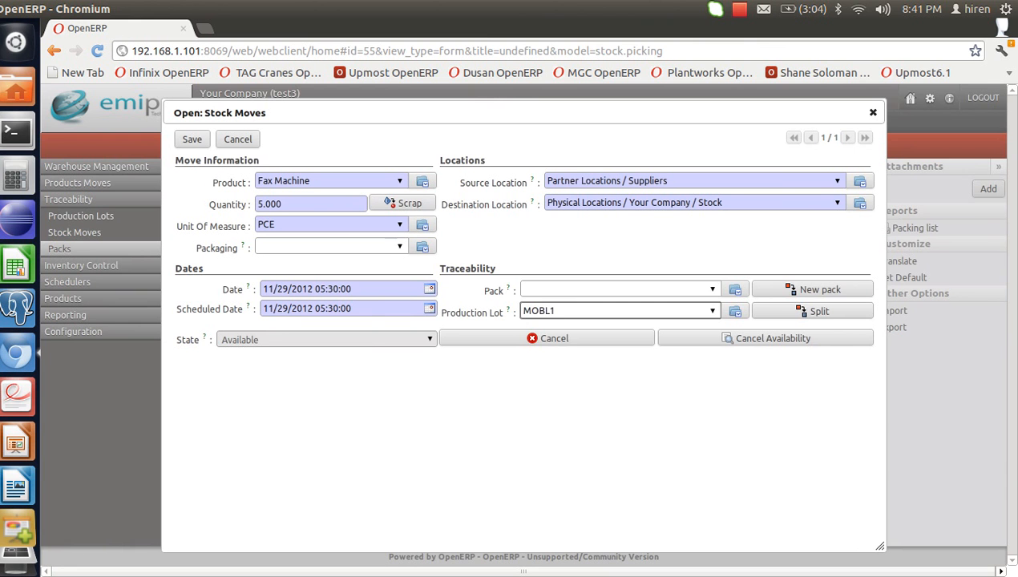
- Assign pack 00002001 to the Fax Machine stock move and save the move
left_click(593, 289)
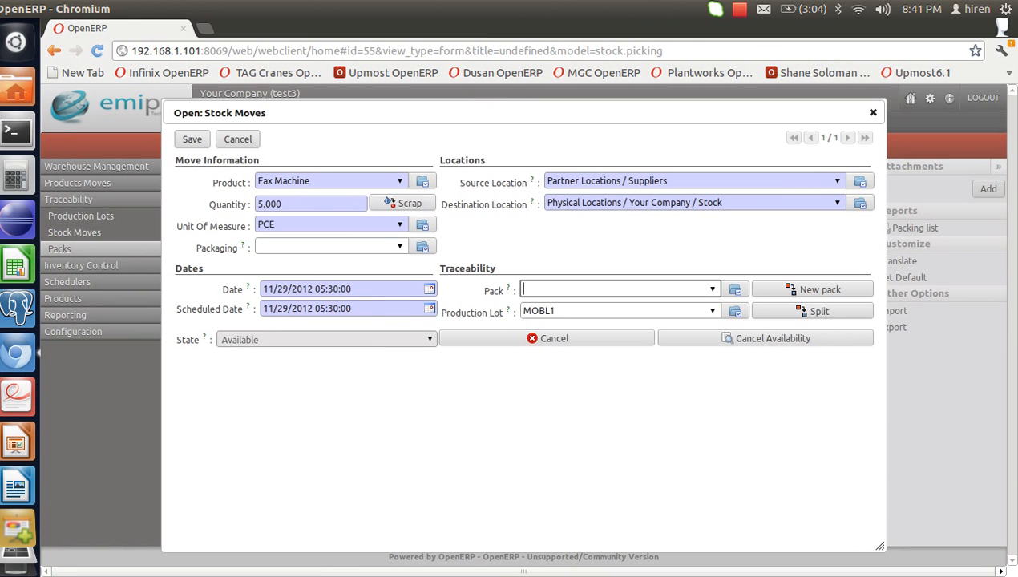
type("2001")
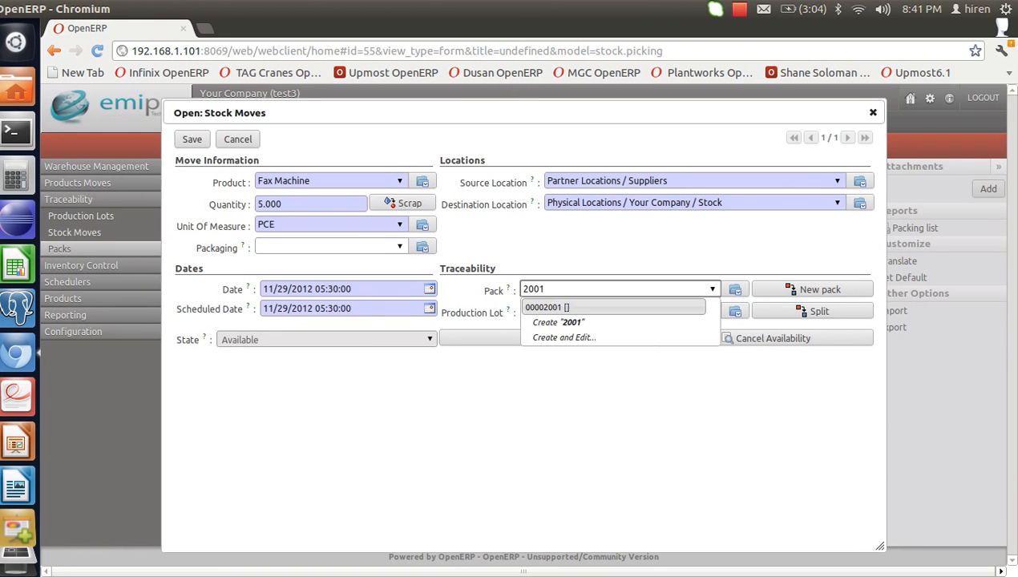
key("Return")
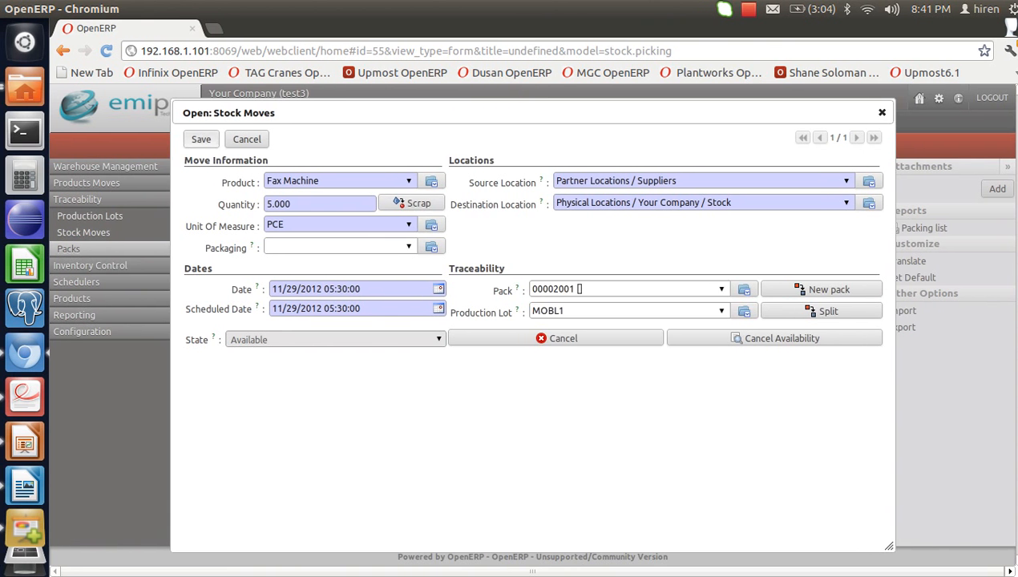
left_click(201, 139)
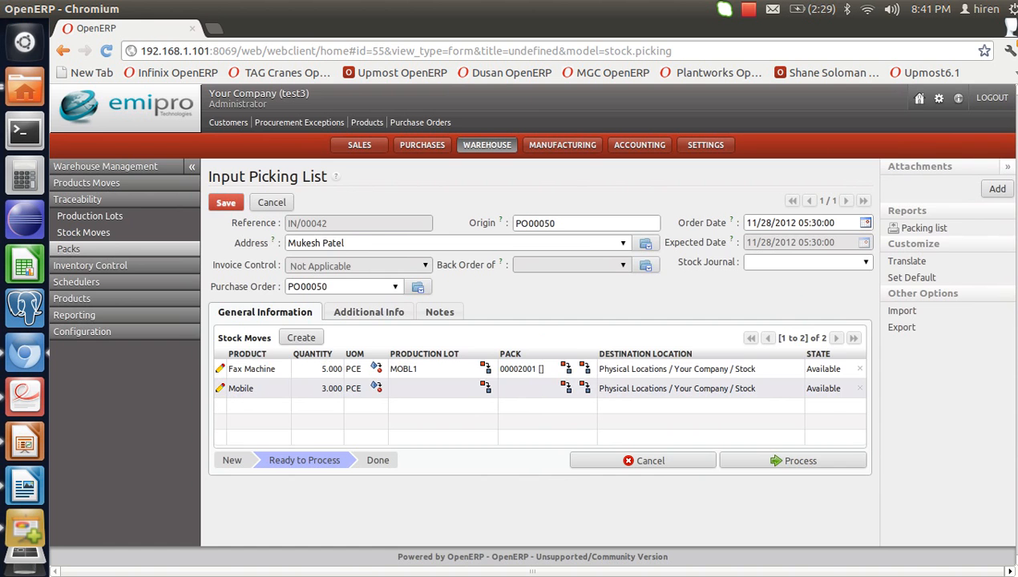
- Open the Mobile stock move in the picking list and set its production lot to MOBL2
left_click(219, 389)
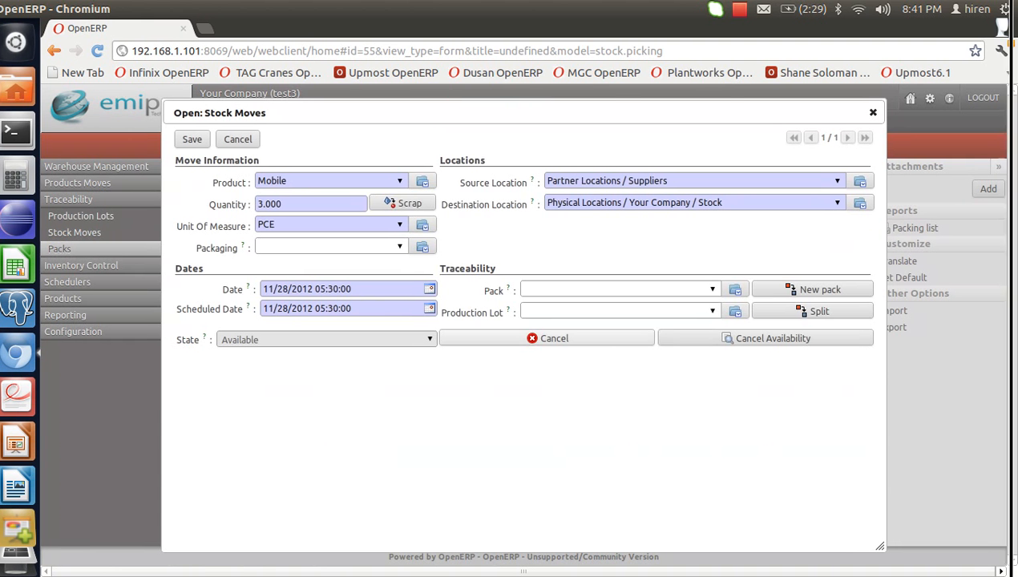
left_click(599, 311)
type("l2")
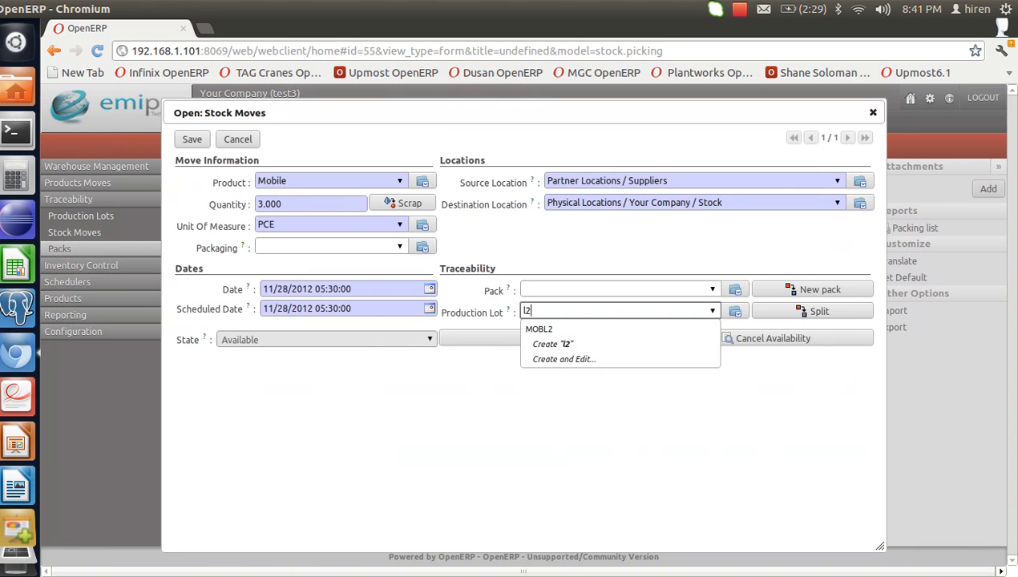
key("Down")
key("Return")
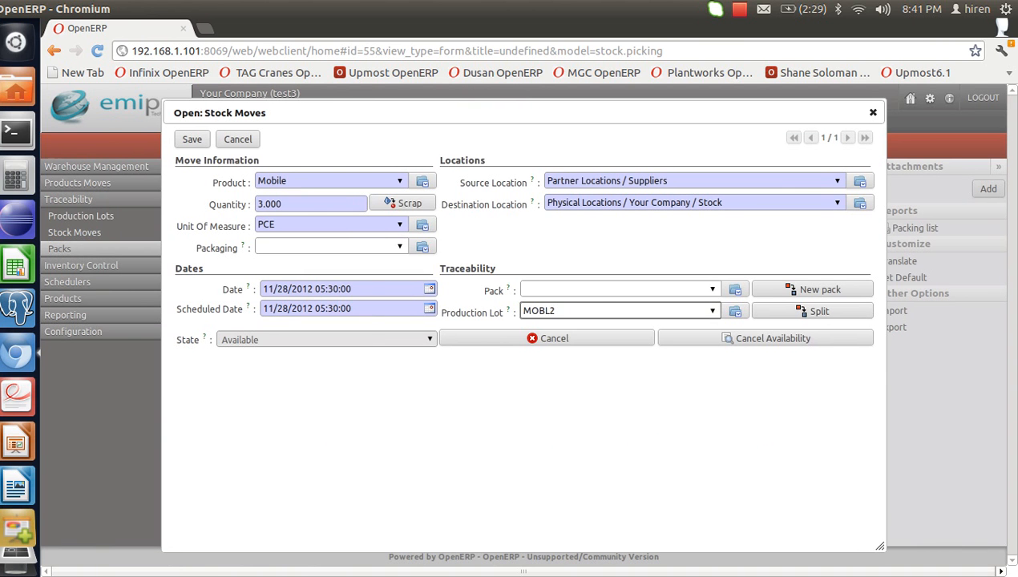
- Save the Mobile stock move with pack 00002001, and process and validate the input picking list
left_click(599, 290)
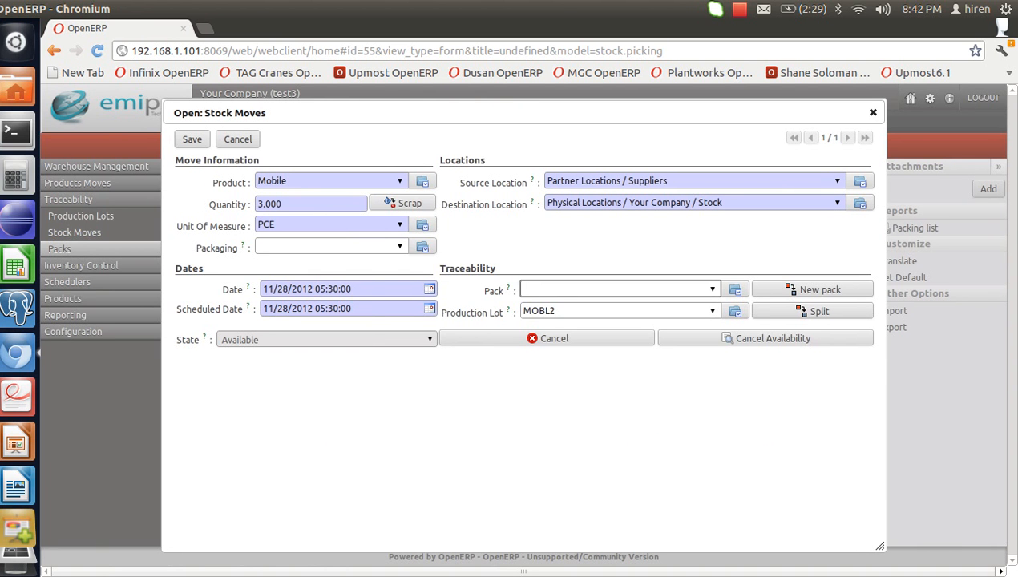
type("2001")
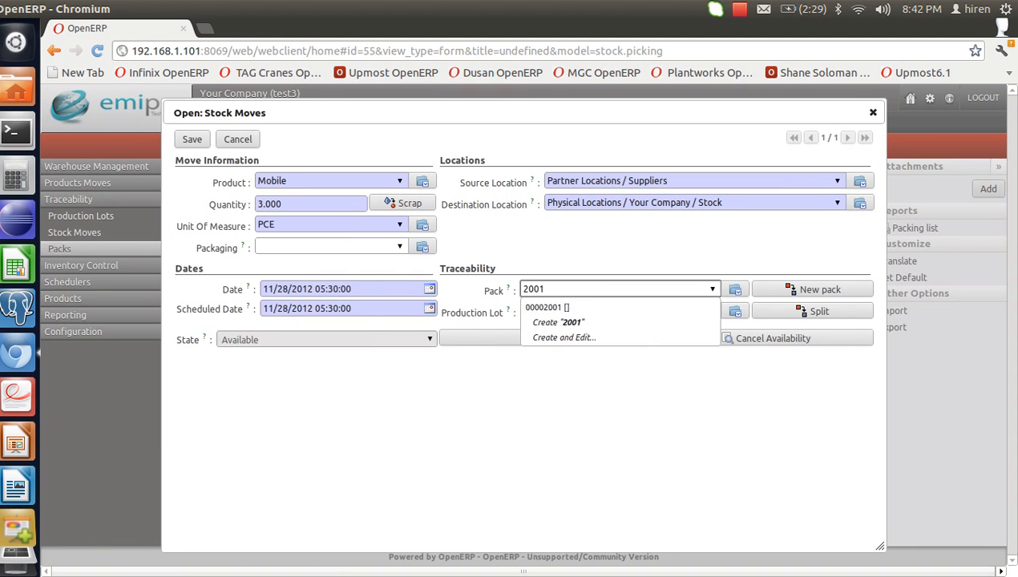
key("Down")
key("Return")
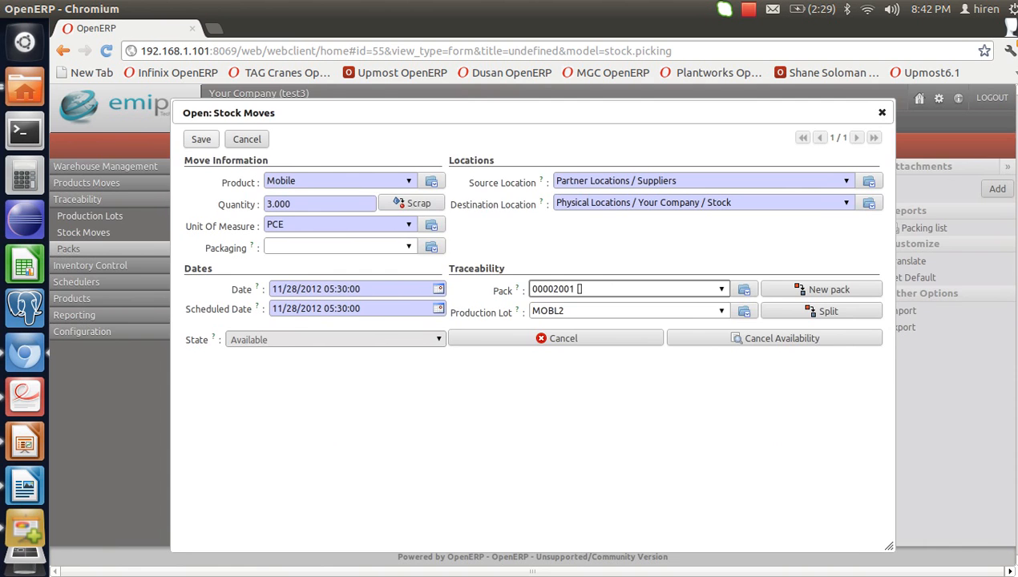
left_click(202, 138)
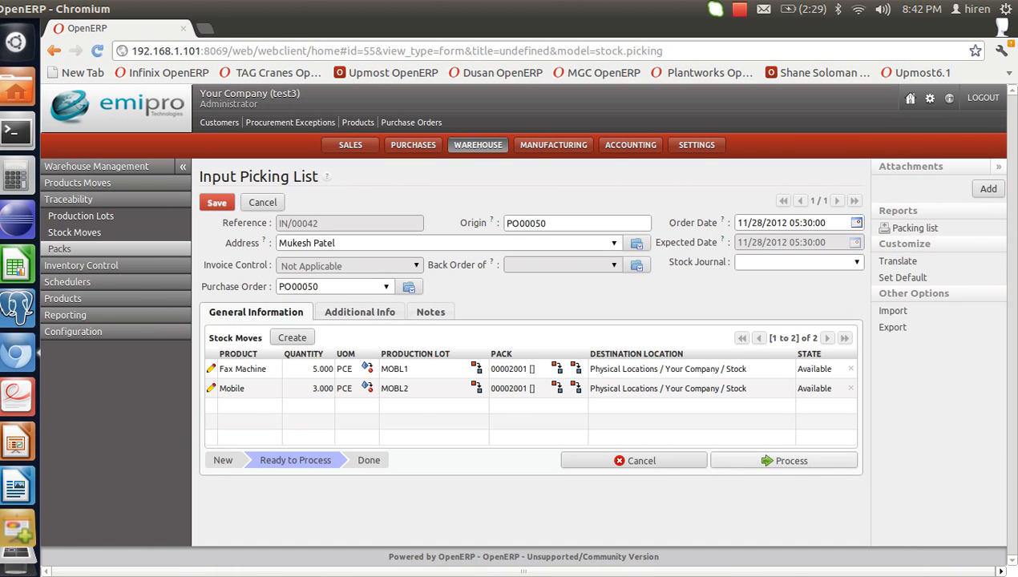
left_click(786, 460)
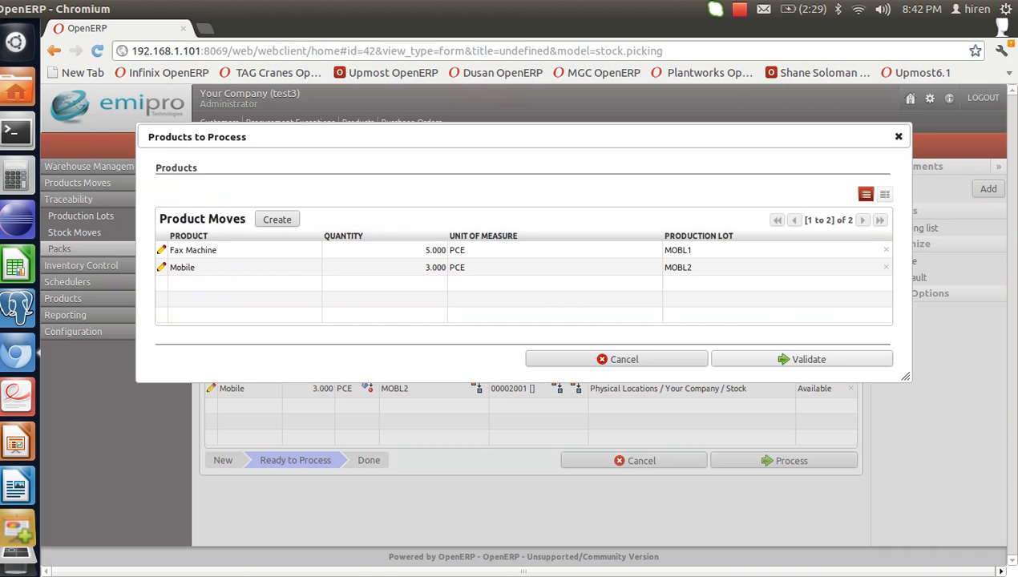
left_click(722, 359)
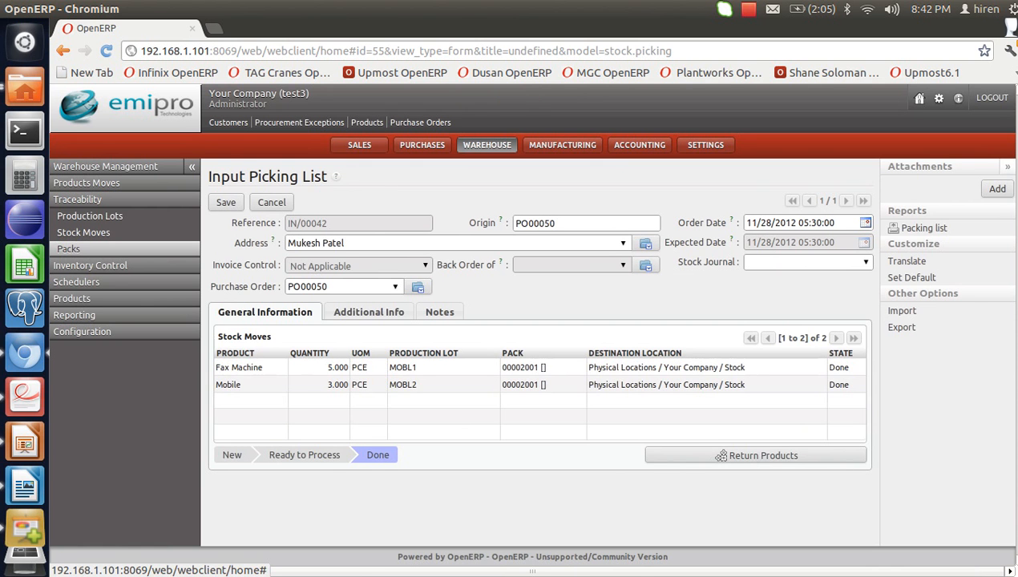
- Search the warehouse packs for pack reference 2001
left_click(68, 249)
scroll(68, 248, "down", 3)
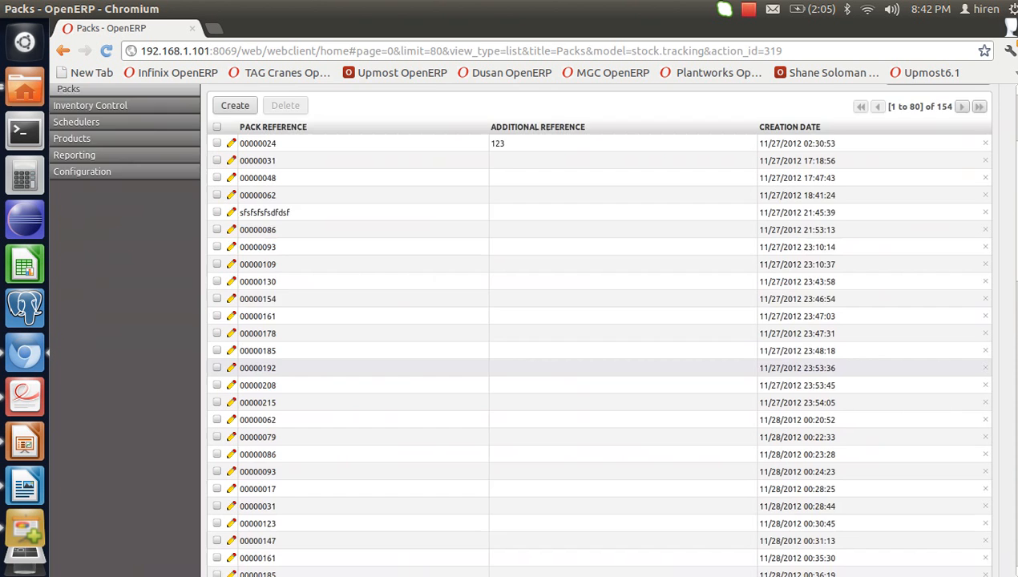
scroll(597, 328, "down", 12)
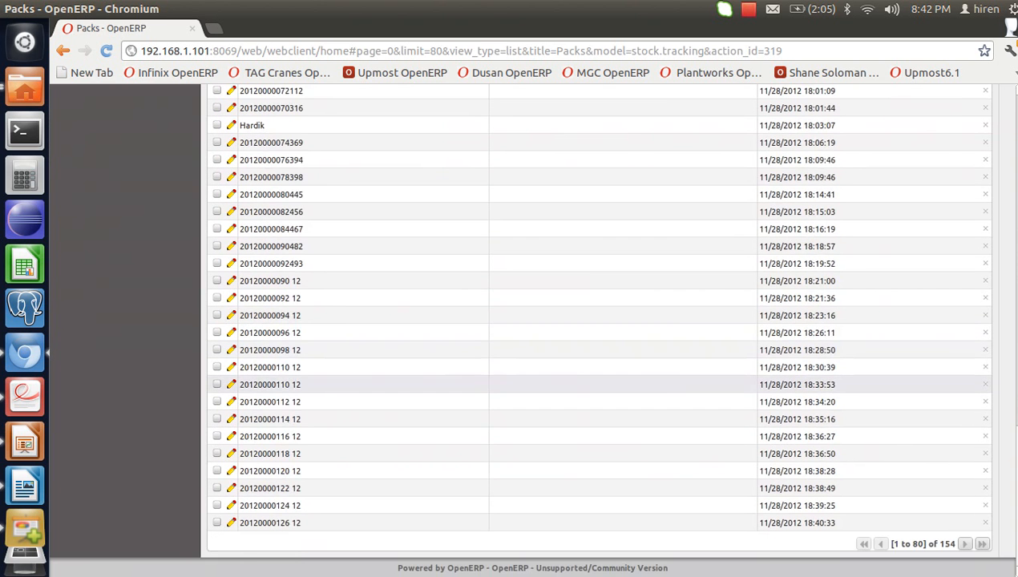
scroll(597, 329, "up", 12)
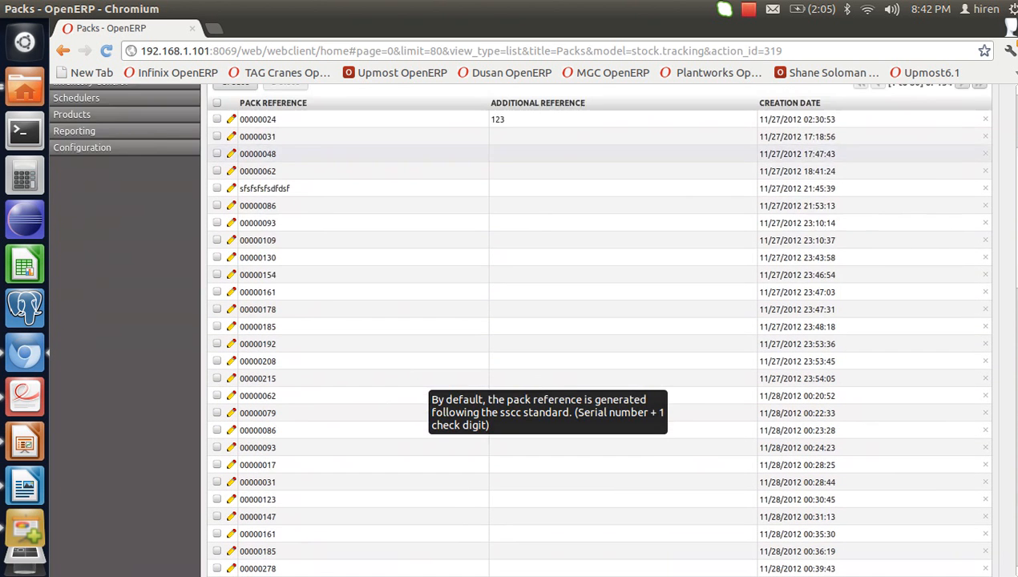
scroll(597, 328, "up", 4)
left_click(210, 190)
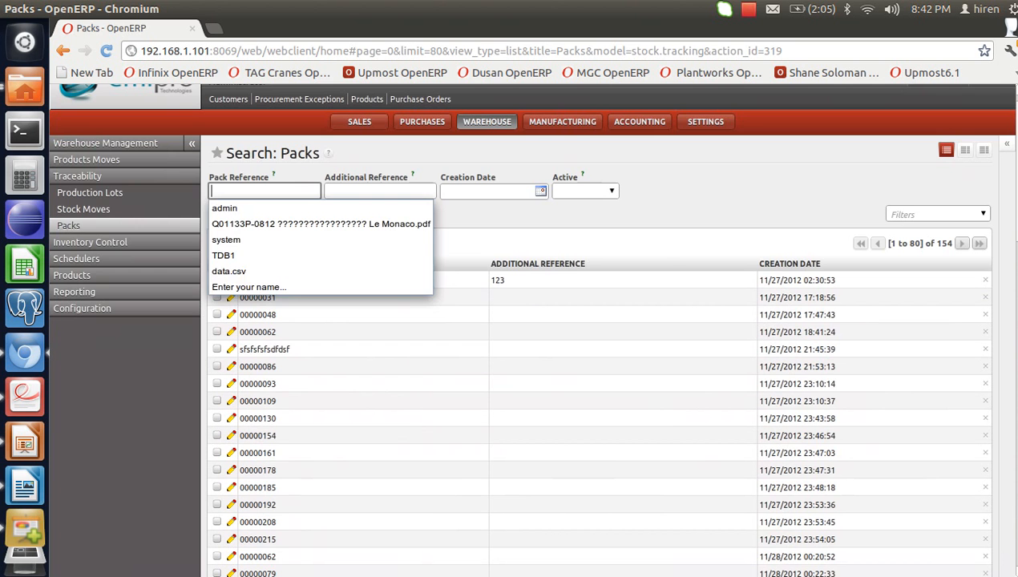
type("2001")
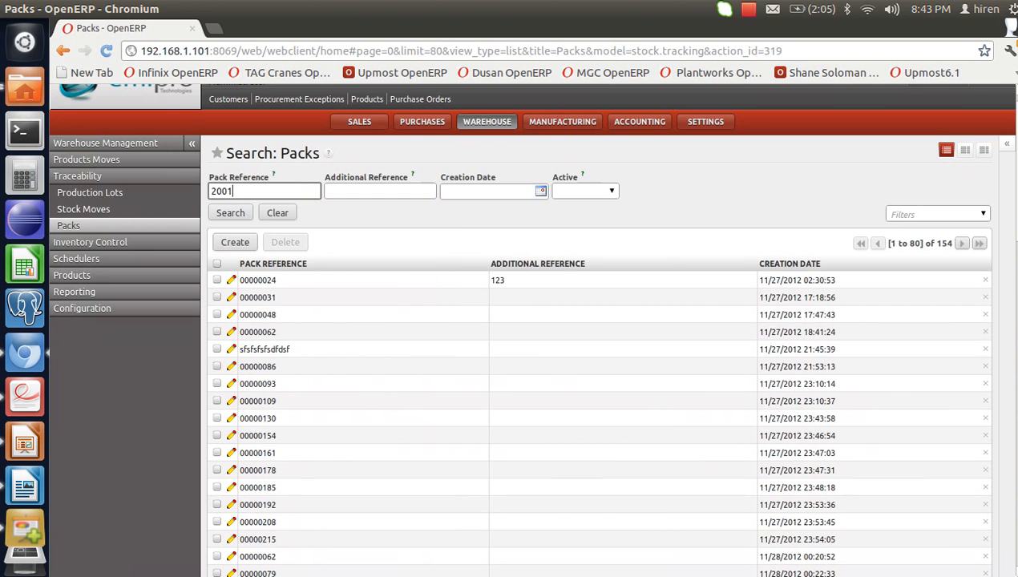
key("Return")
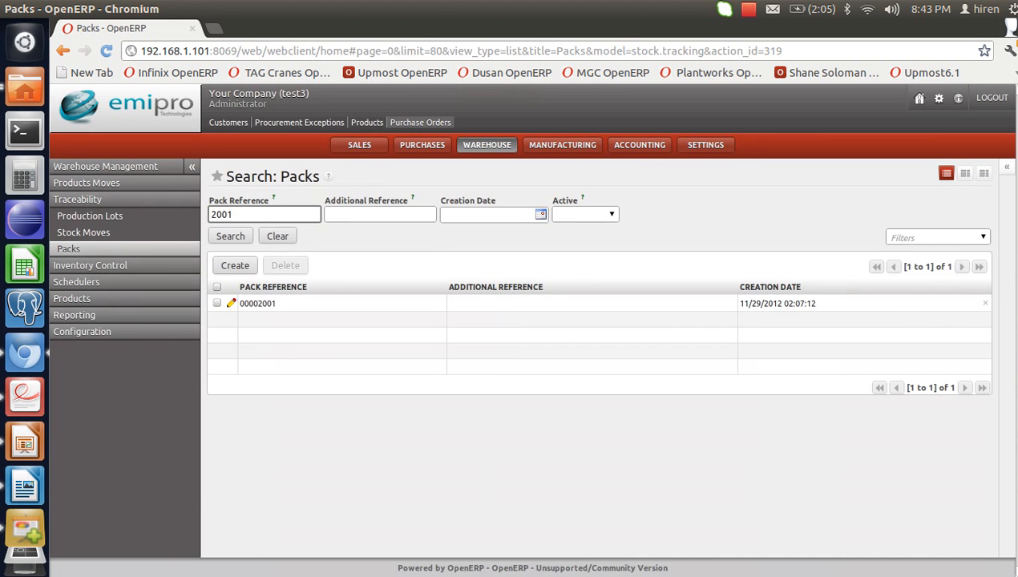
- Create a new purchase order with Dwarkesh Marketting Ltd. as the supplier
left_click(420, 122)
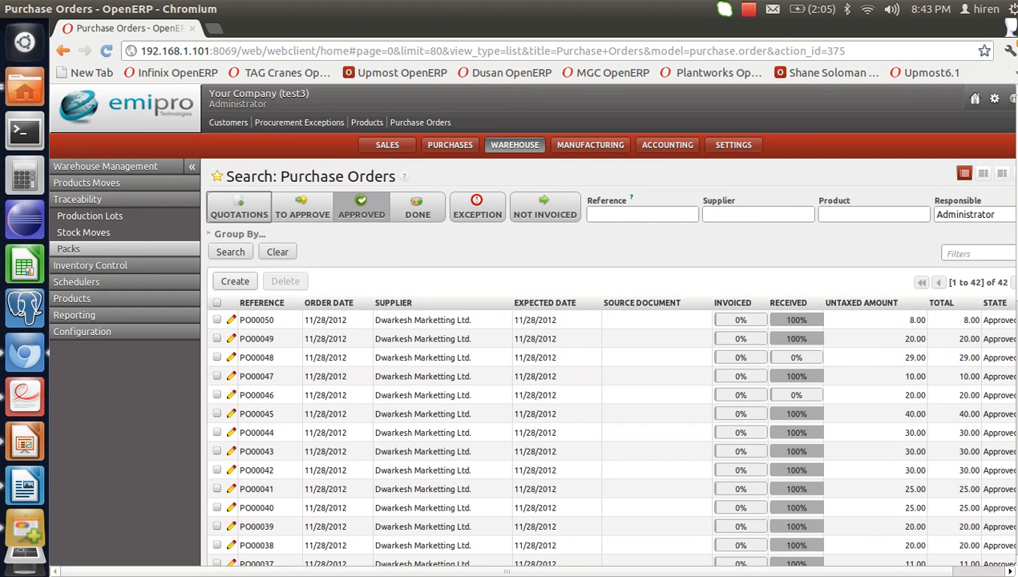
left_click(235, 281)
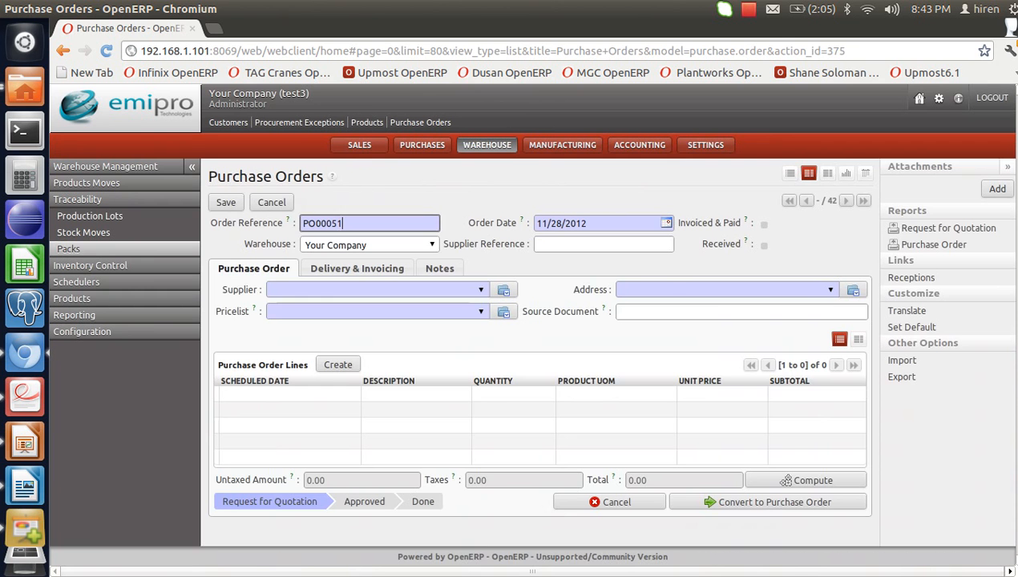
left_click(361, 290)
type("dwar")
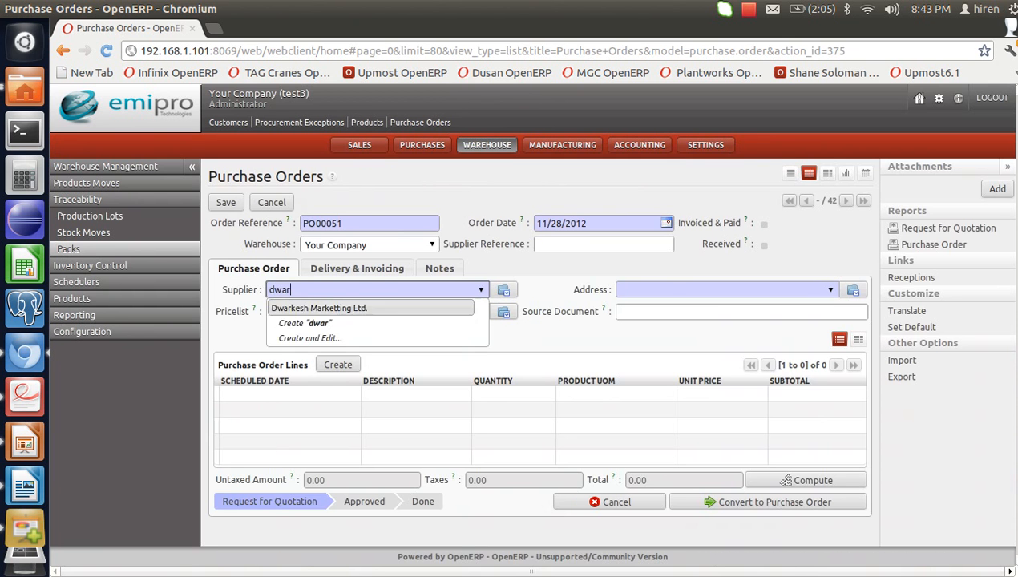
key("Return")
- Add a purchase order line for the product Mobile with a quantity of 5
left_click(337, 365)
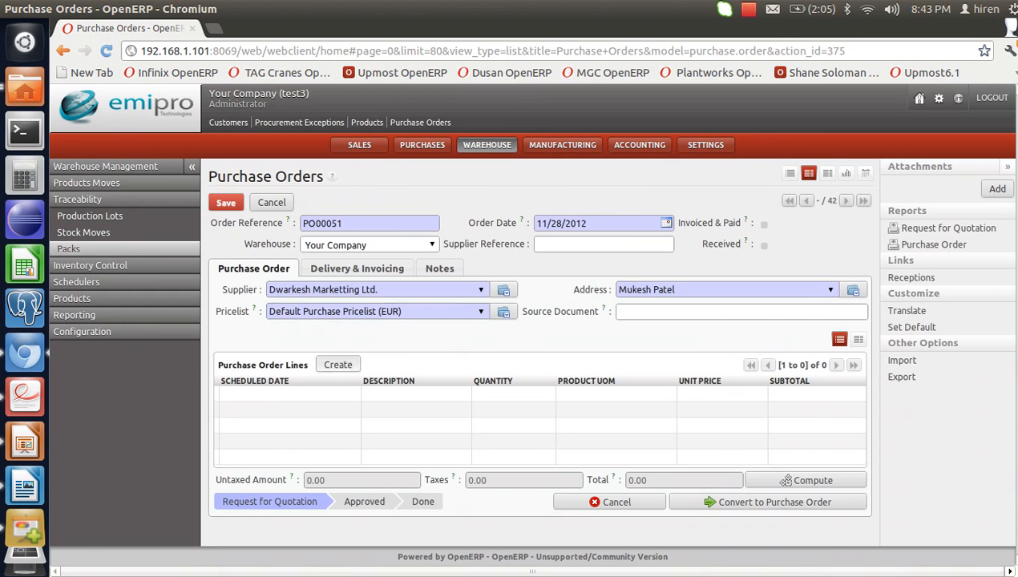
type("dw")
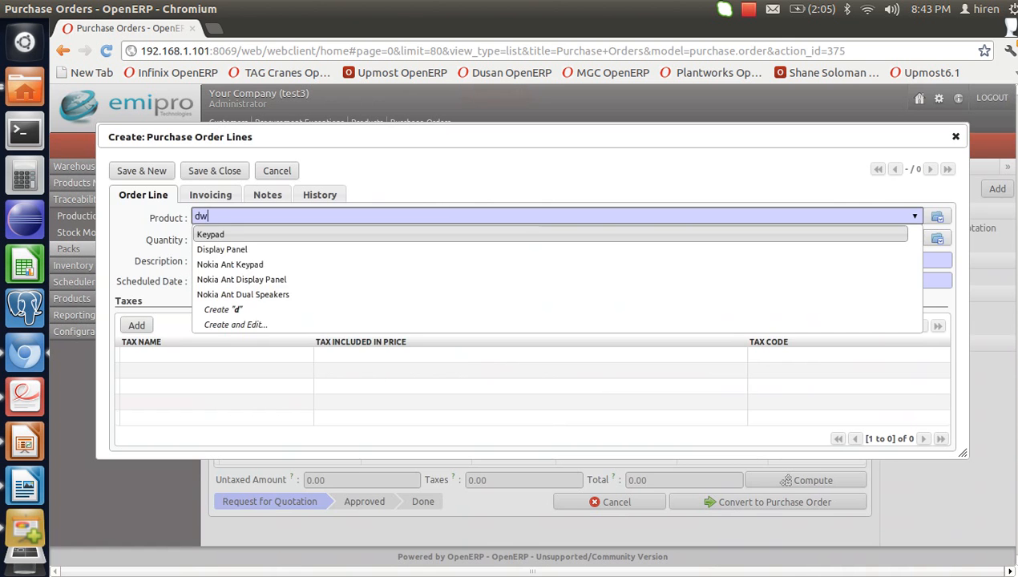
type("mob")
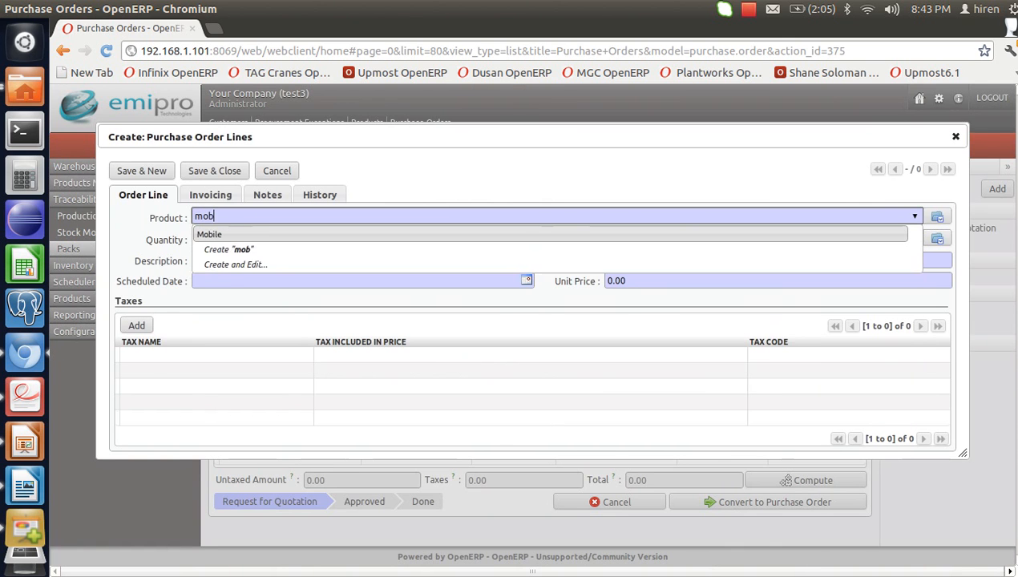
key("Return")
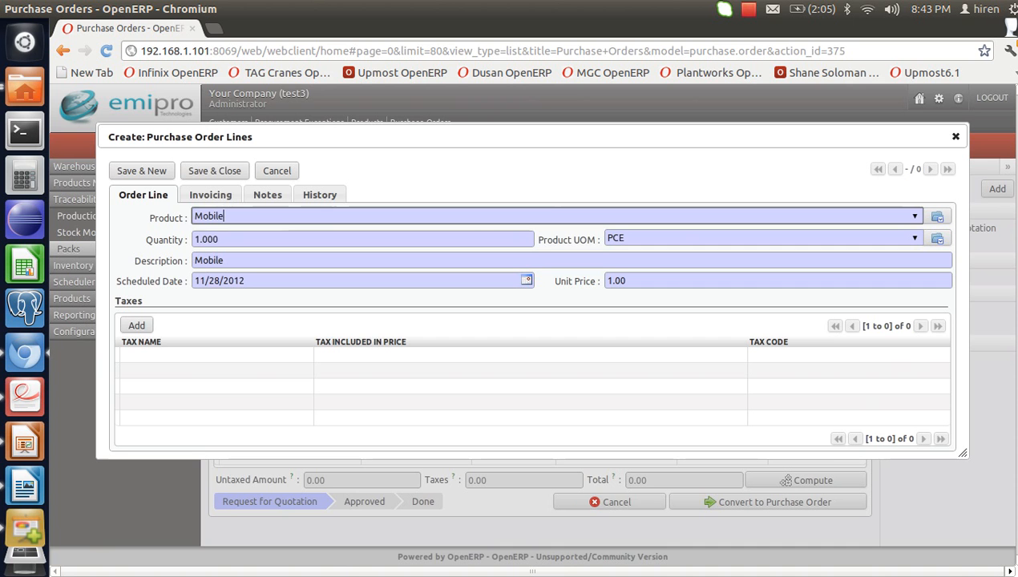
key("Tab")
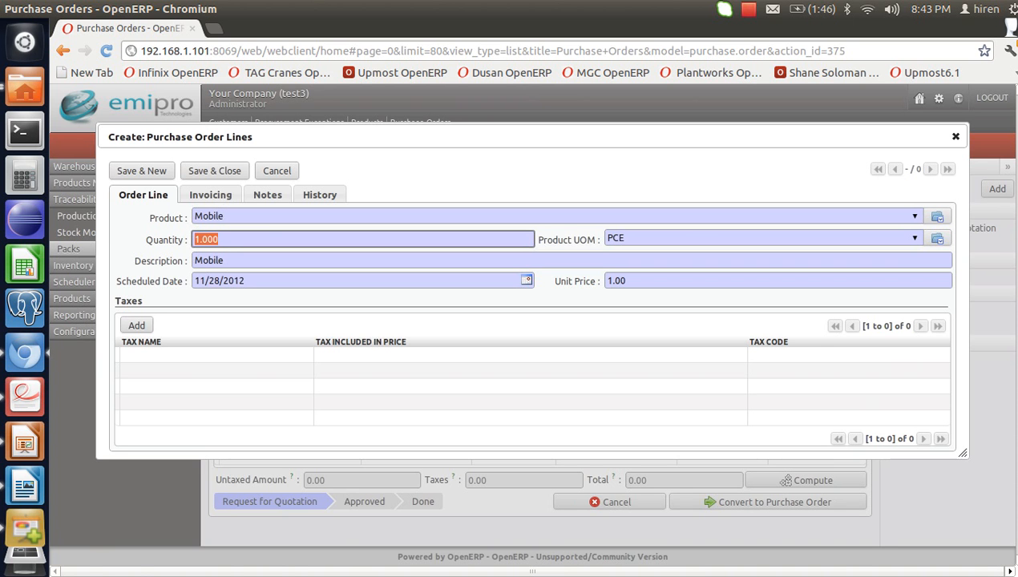
type("5")
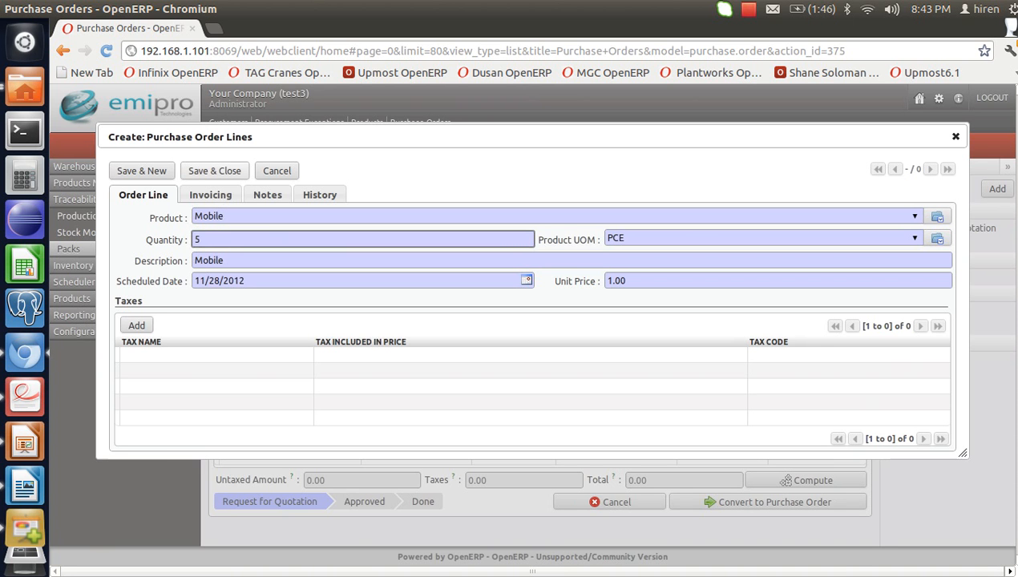
key("Tab")
left_click(214, 170)
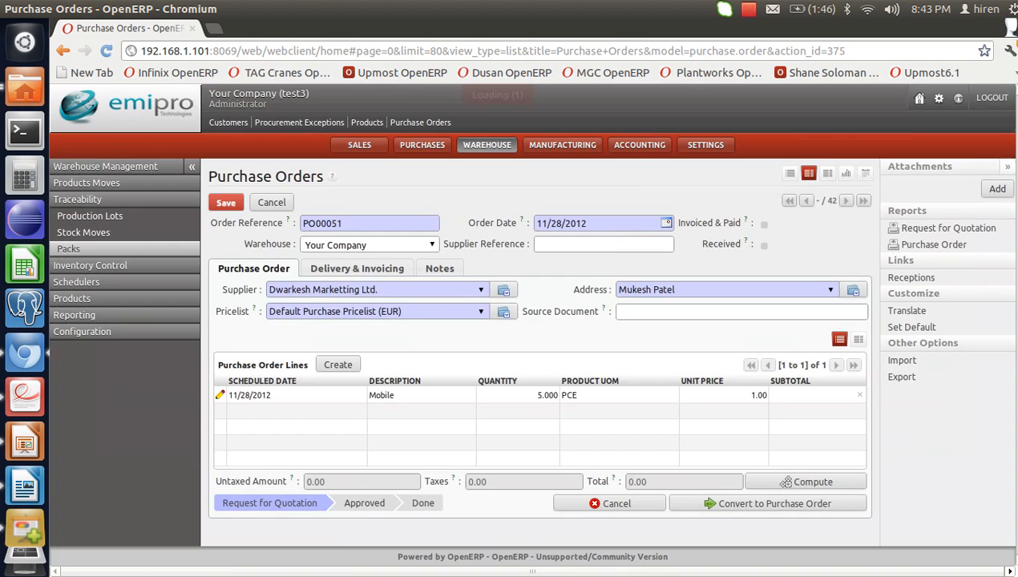
- Add a second purchase order line for the Fax Machine product, keeping the default quantity
left_click(337, 364)
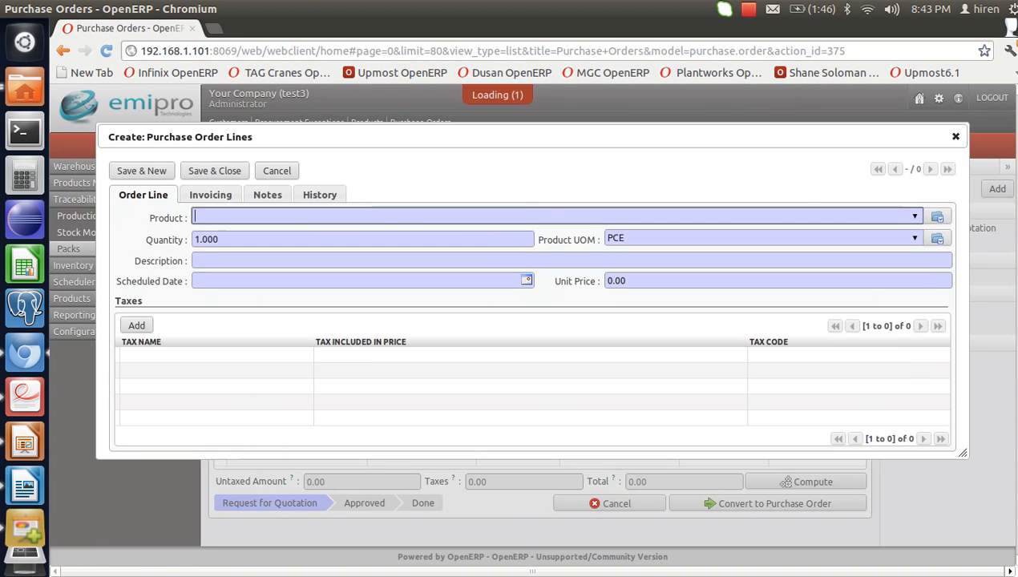
type("fax")
key("Down")
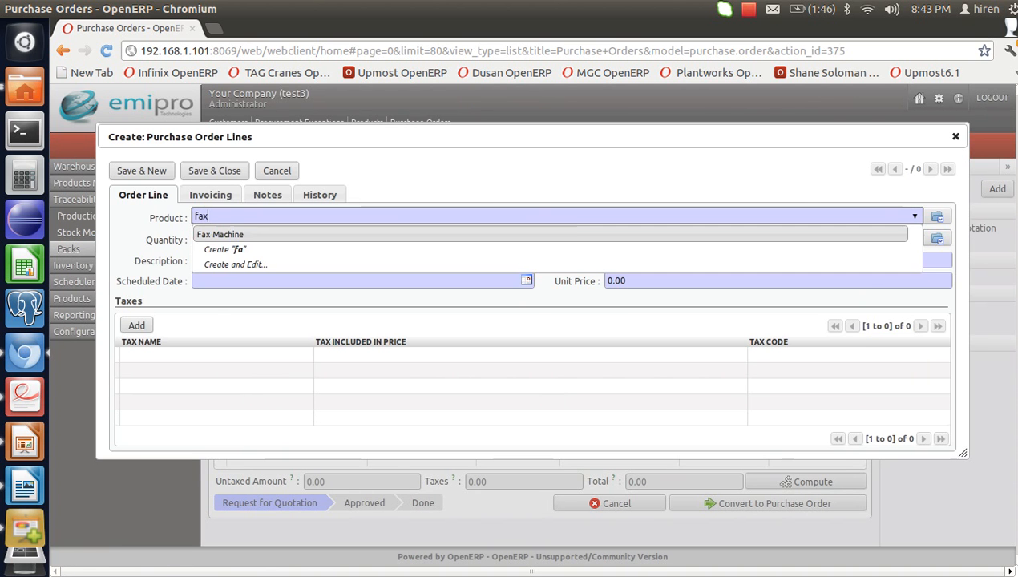
key("Return")
left_click(215, 171)
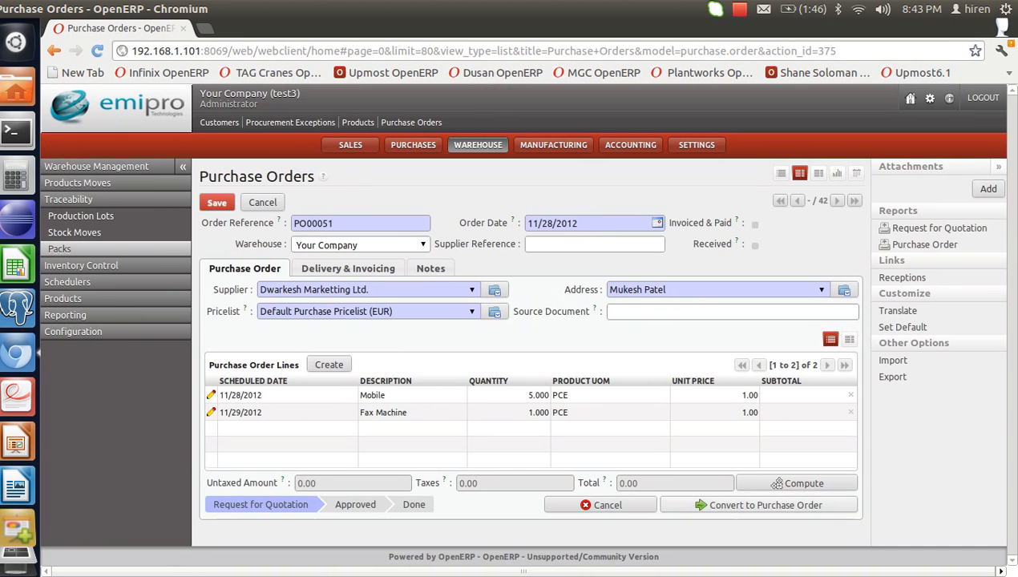
- Compute and convert the Mobile and Fax Machine quotation to a purchase order, and open its reception
left_click(776, 483)
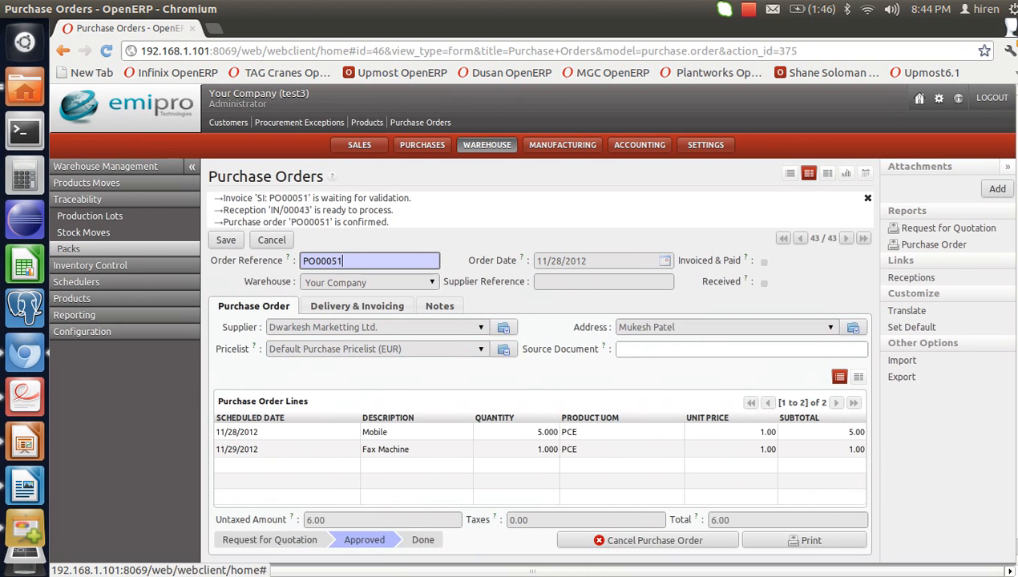
left_click(308, 210)
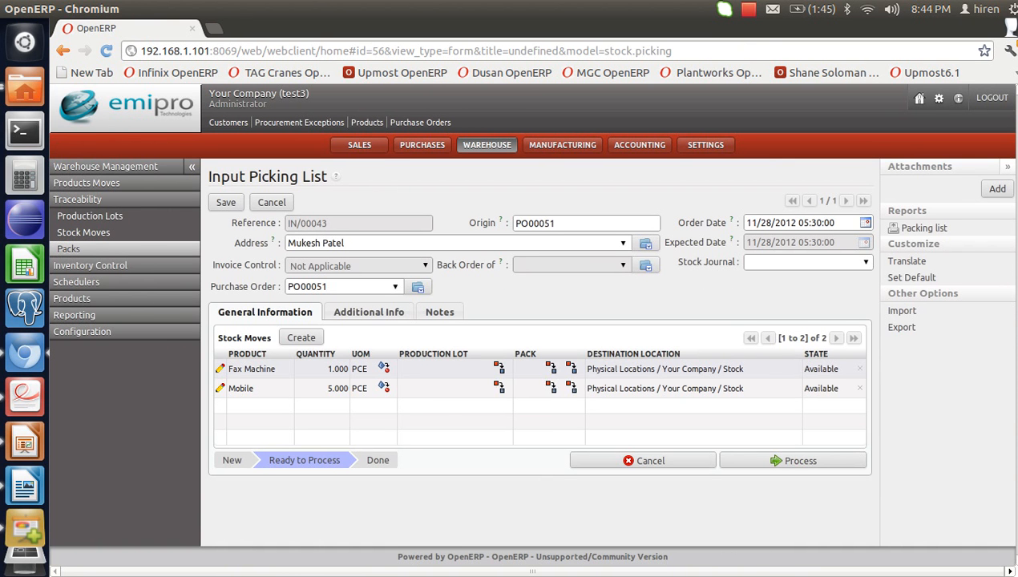
- Set the Fax Machine stock move's production lot to FM/LOT101 and save the move
left_click(219, 369)
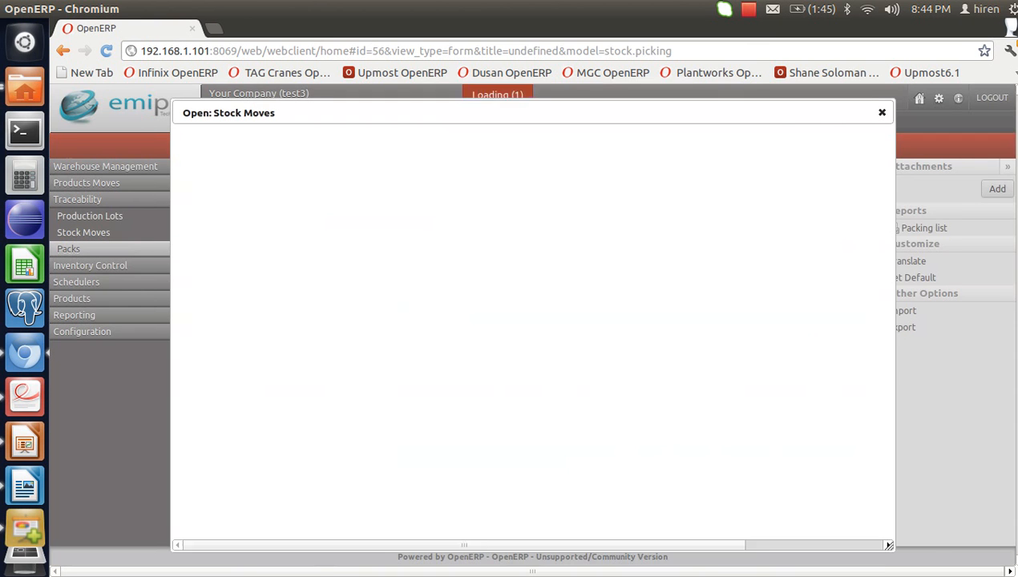
left_click(616, 311)
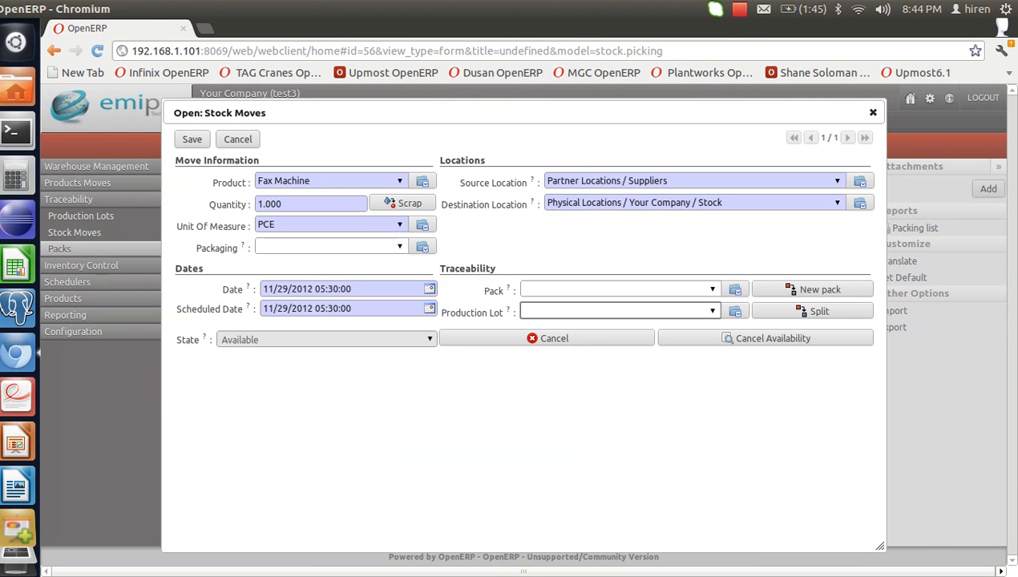
type("F")
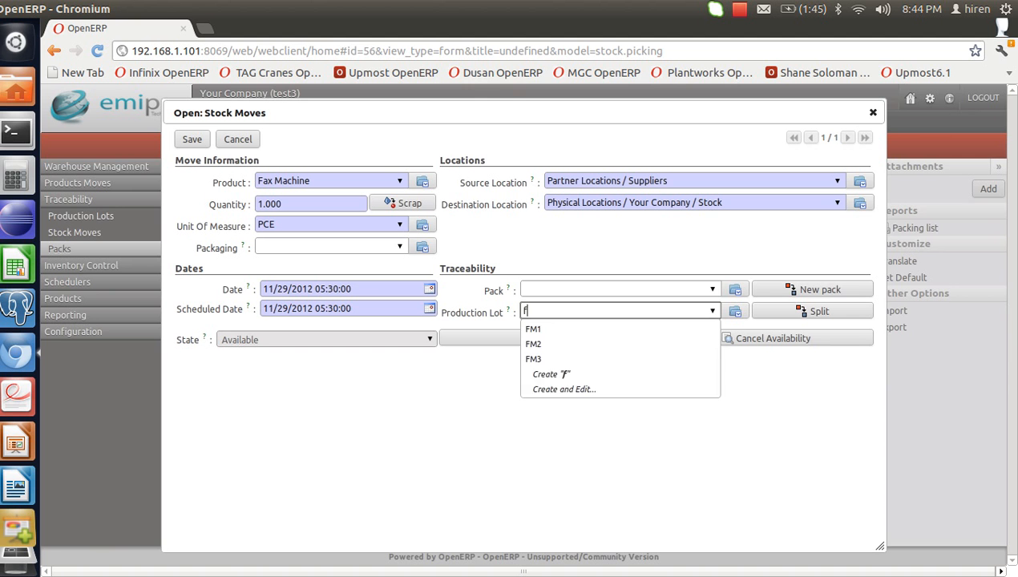
key("BackSpace")
left_click(561, 329)
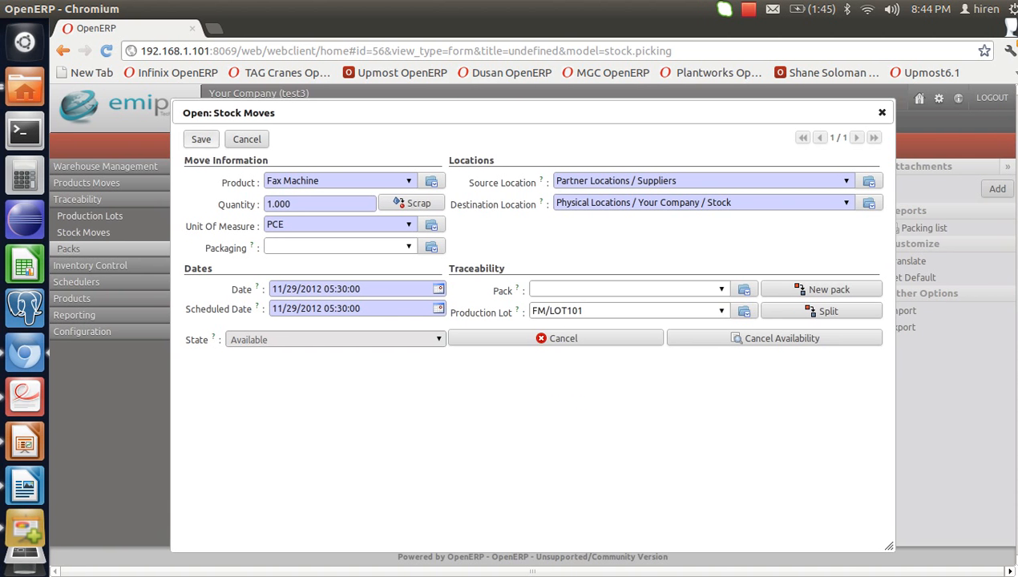
left_click(202, 138)
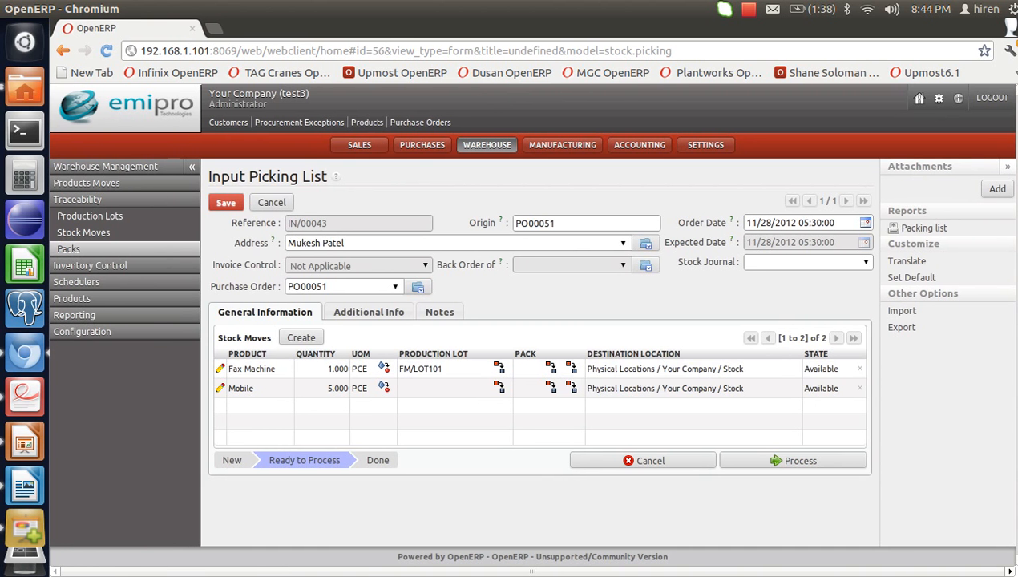
- Open a new browser tab and try to load the address 192.168.1.1010:8069
key("ctrl+t")
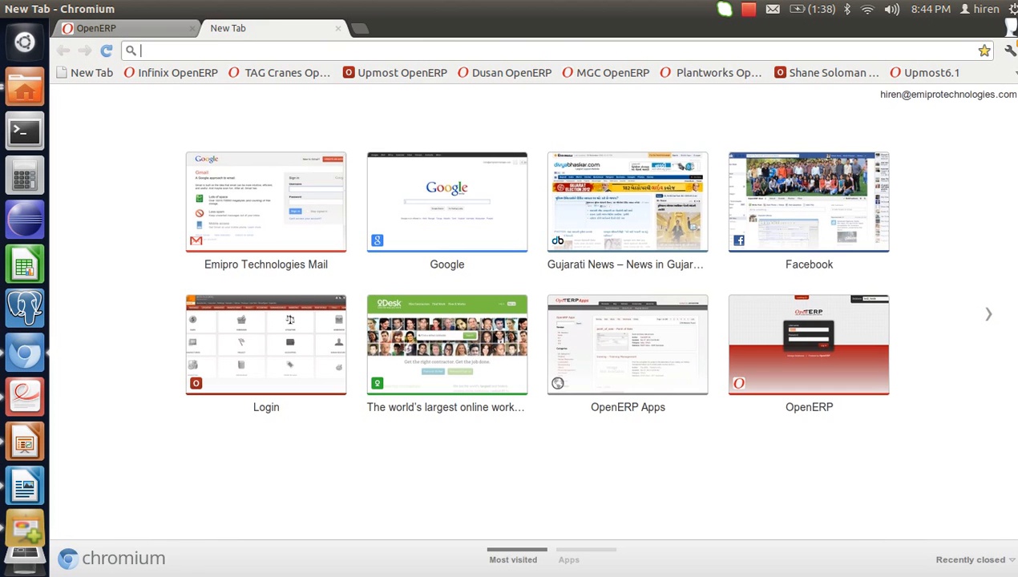
type("192")
key("End")
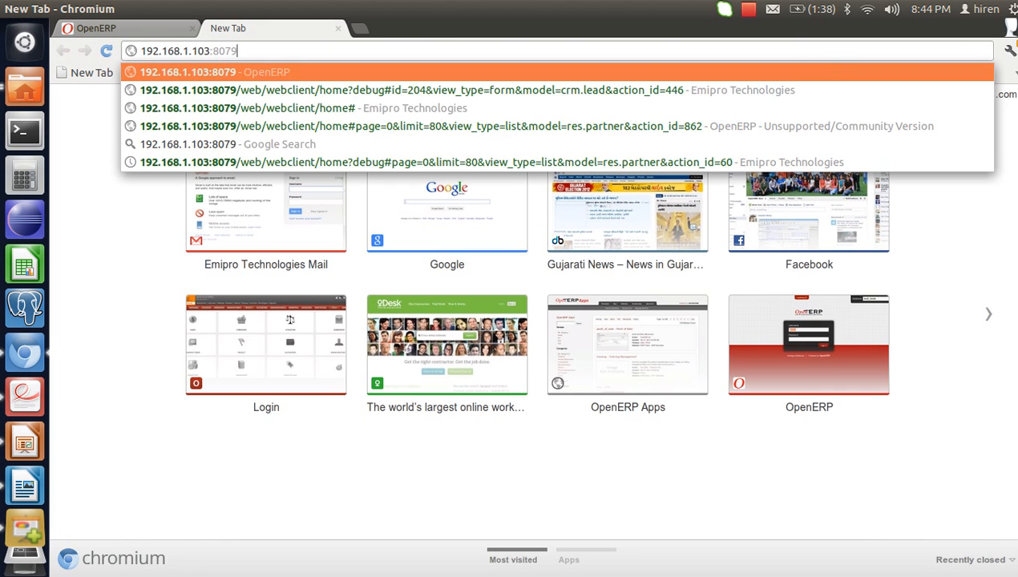
key("Left")
key("Left")
key("Left")
key("Left")
key("Left")
key("BackSpace")
key("BackSpace")
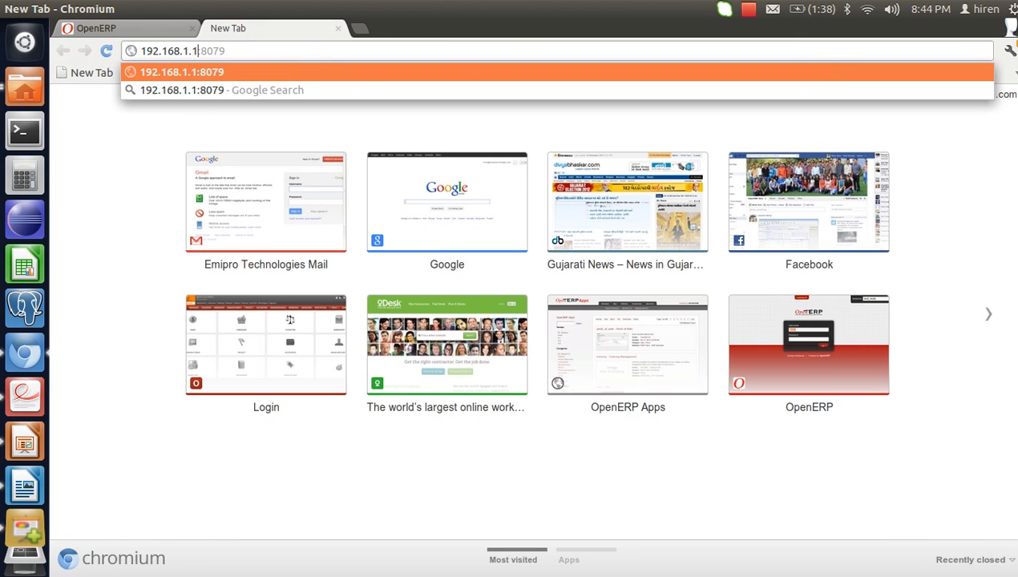
type("010")
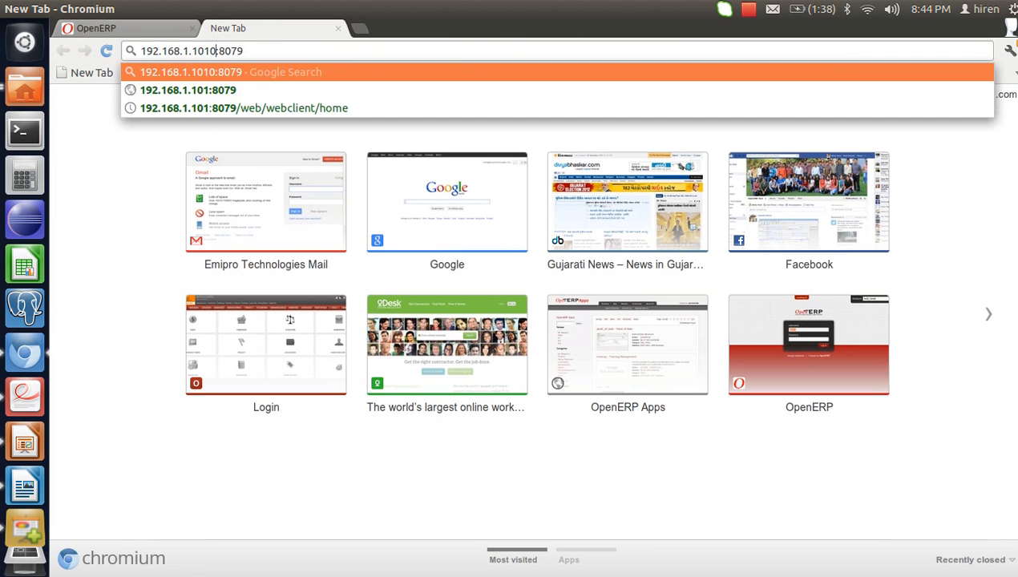
key("End")
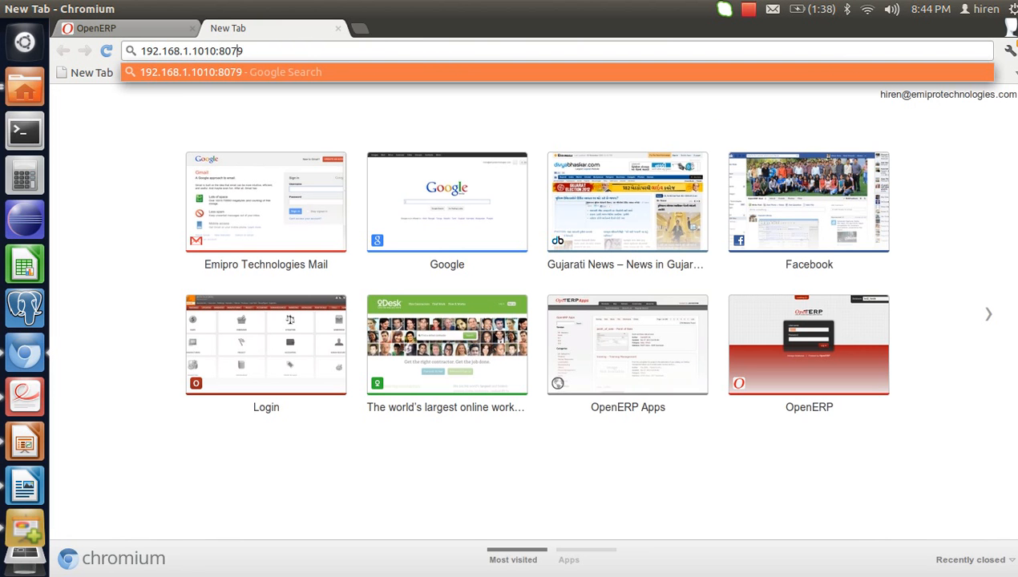
key("BackSpace")
type("67")
key("BackSpace")
key("Return")
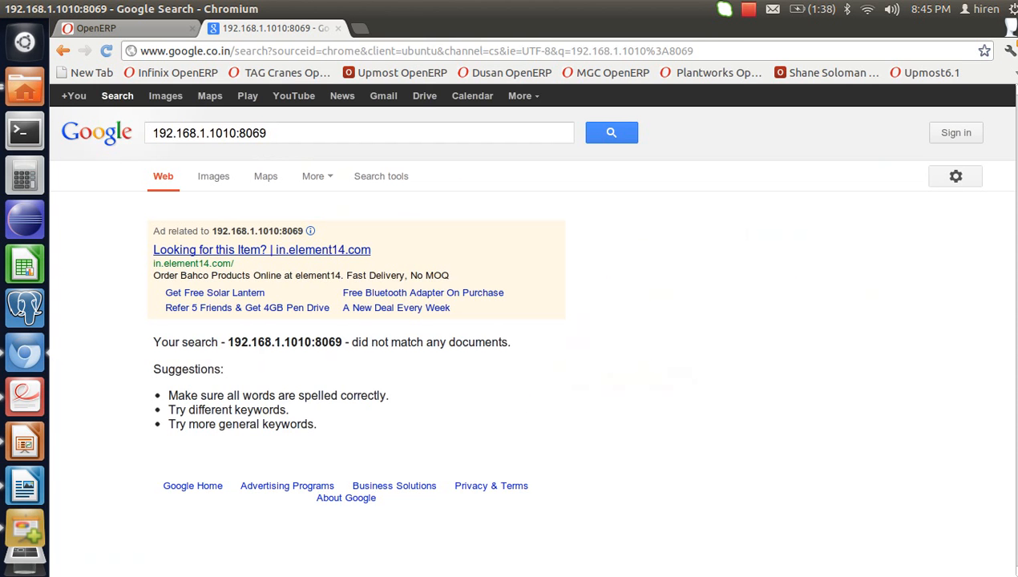
- Load the OpenERP server at 192.168.1.101:8069 in the new browser tab
key("End")
key("ctrl+a")
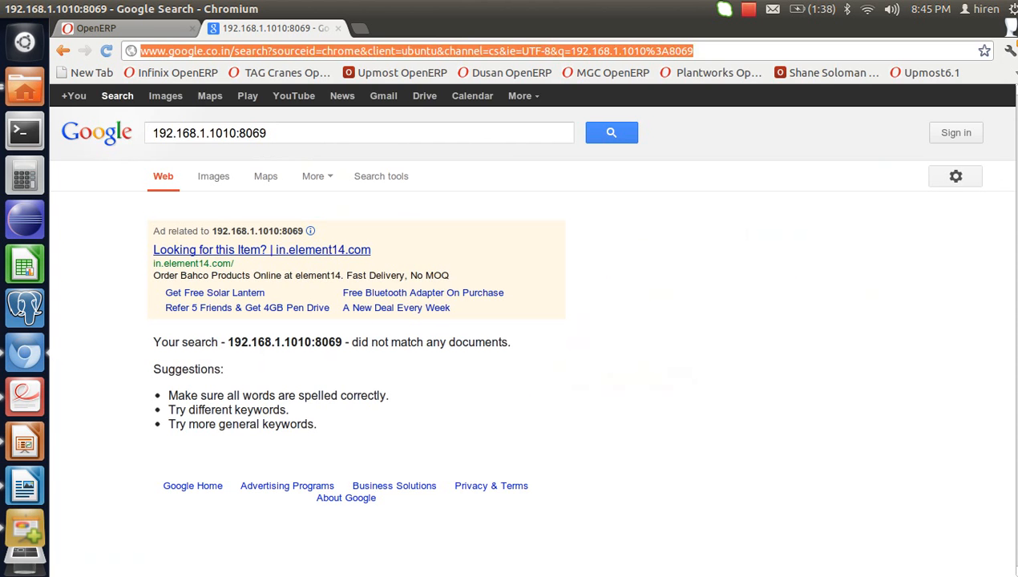
type("192")
key("End")
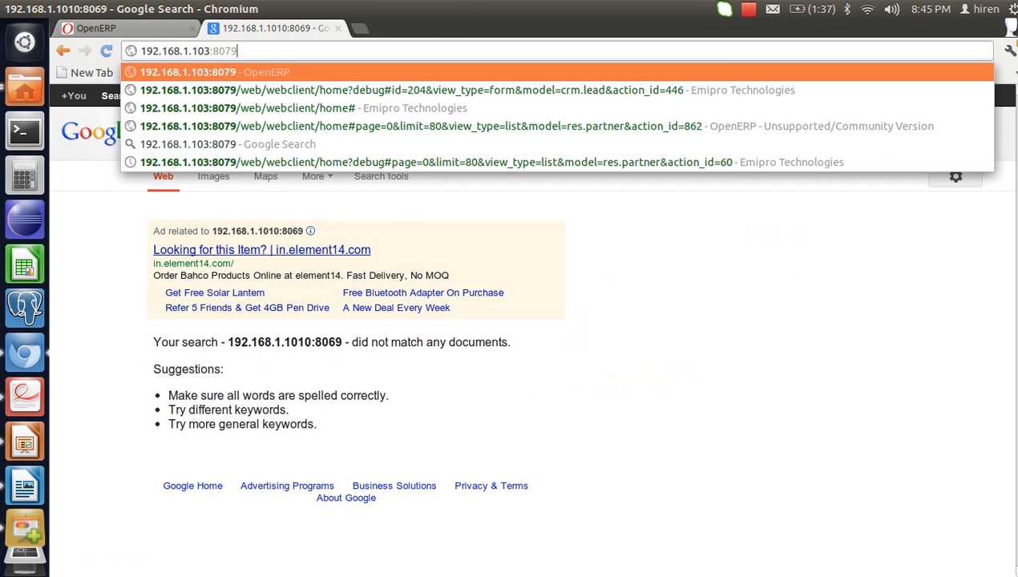
key("Left")
key("Left")
key("Left")
key("Left")
key("Left")
key("BackSpace")
type("1")
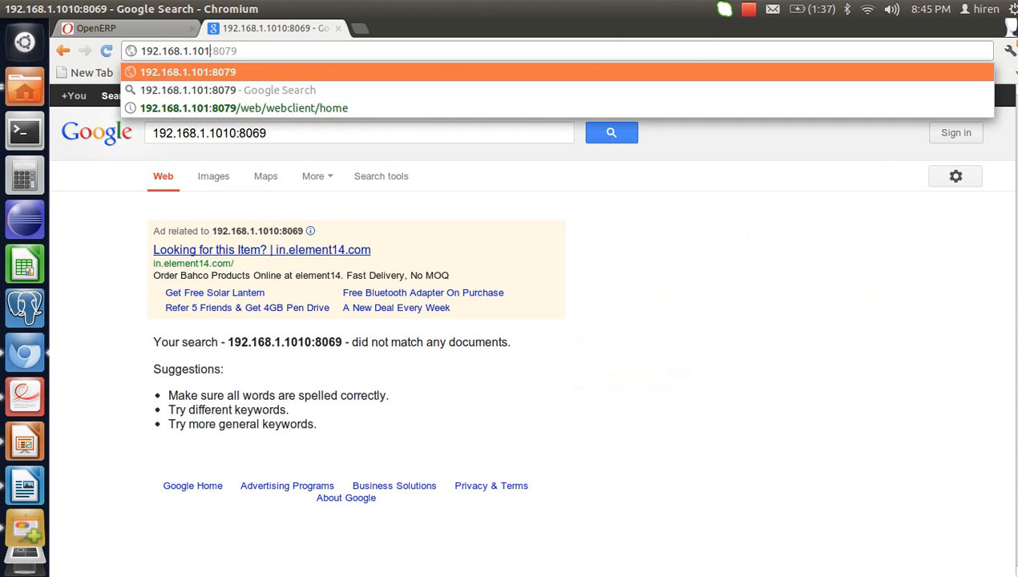
key("Right")
key("Right")
key("Right")
key("Delete")
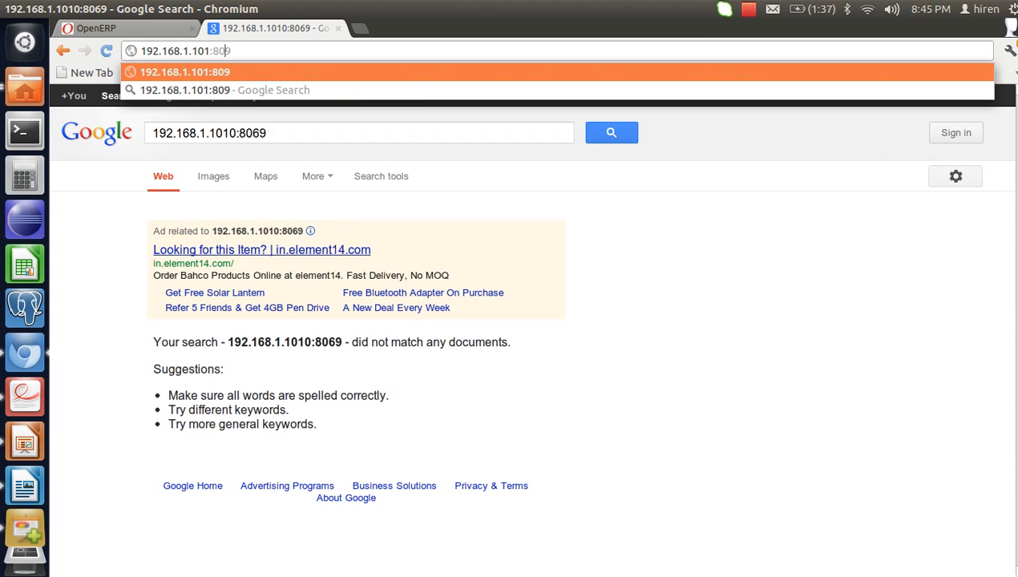
type("6")
key("Return")
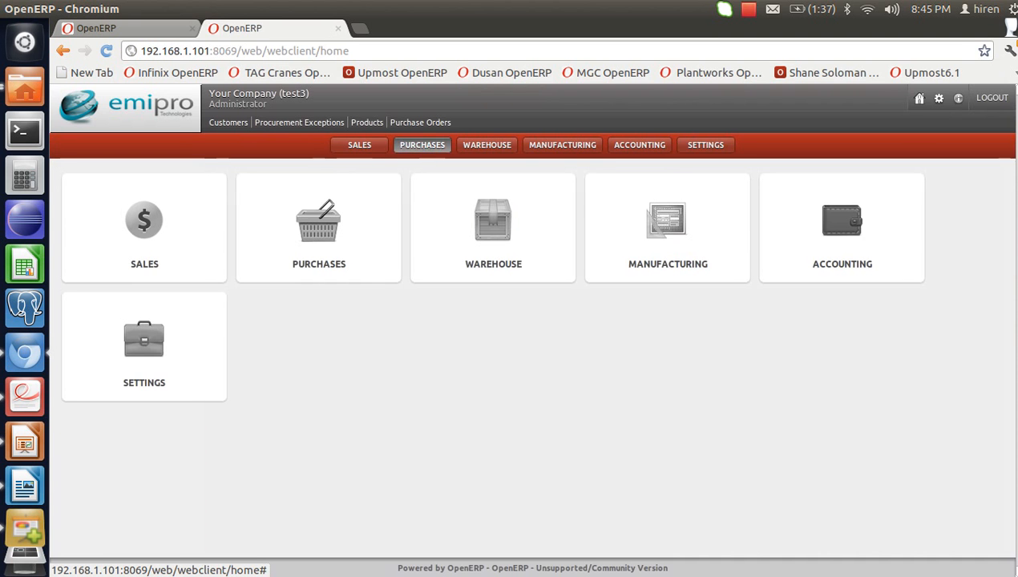
- Open the Packs sequence record from the system's configured sequences
left_click(486, 145)
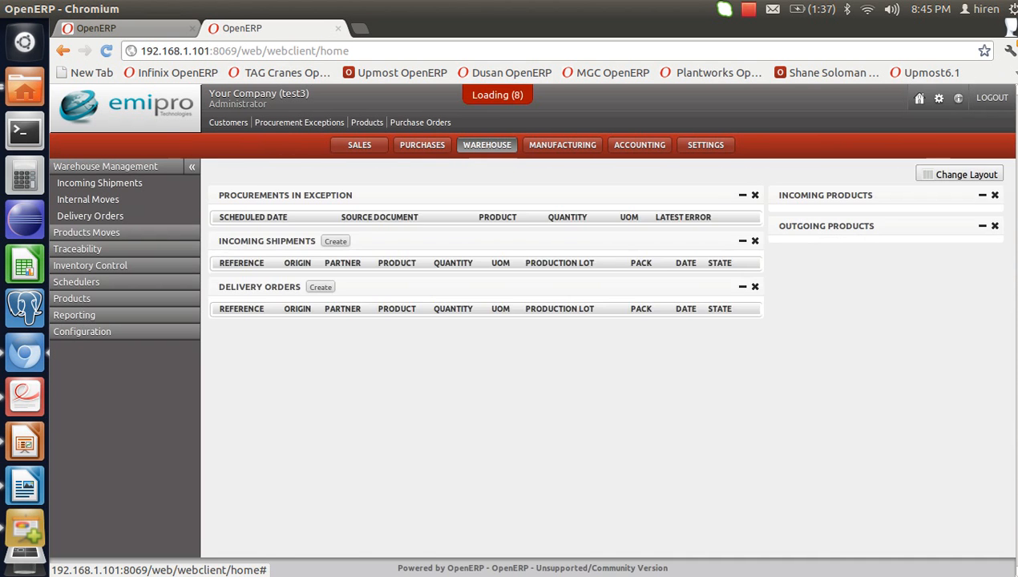
left_click(77, 249)
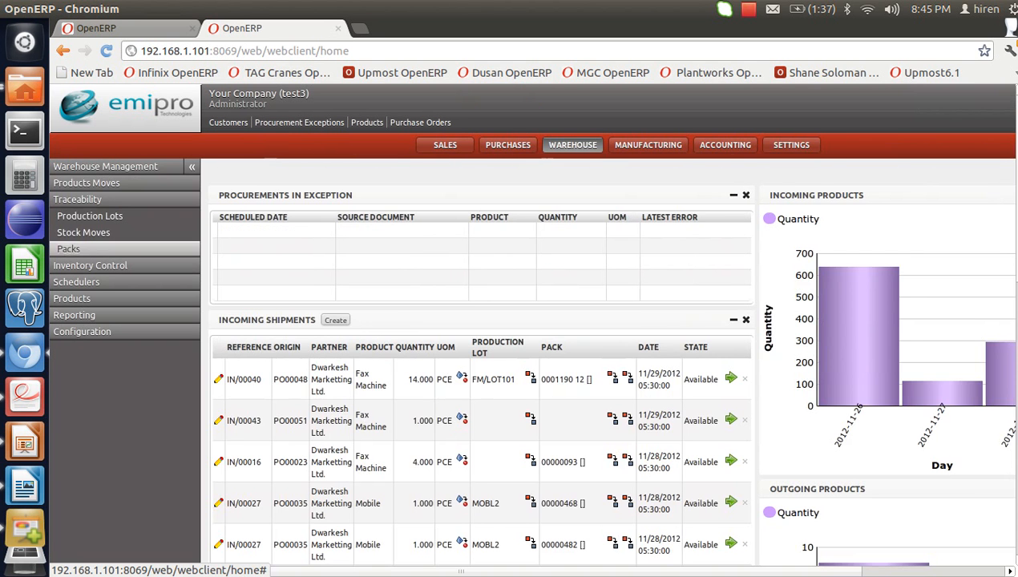
left_click(791, 145)
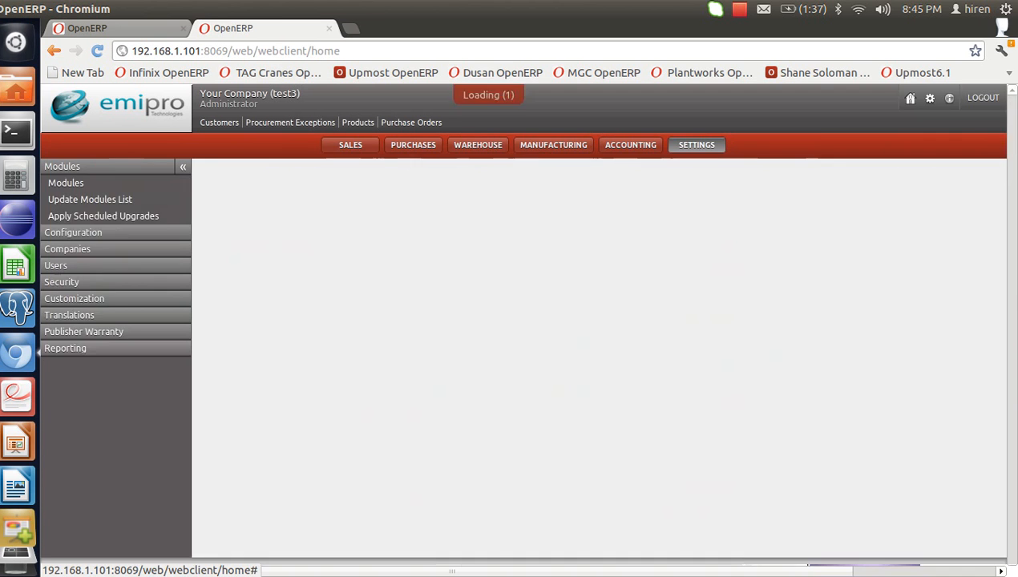
left_click(81, 232)
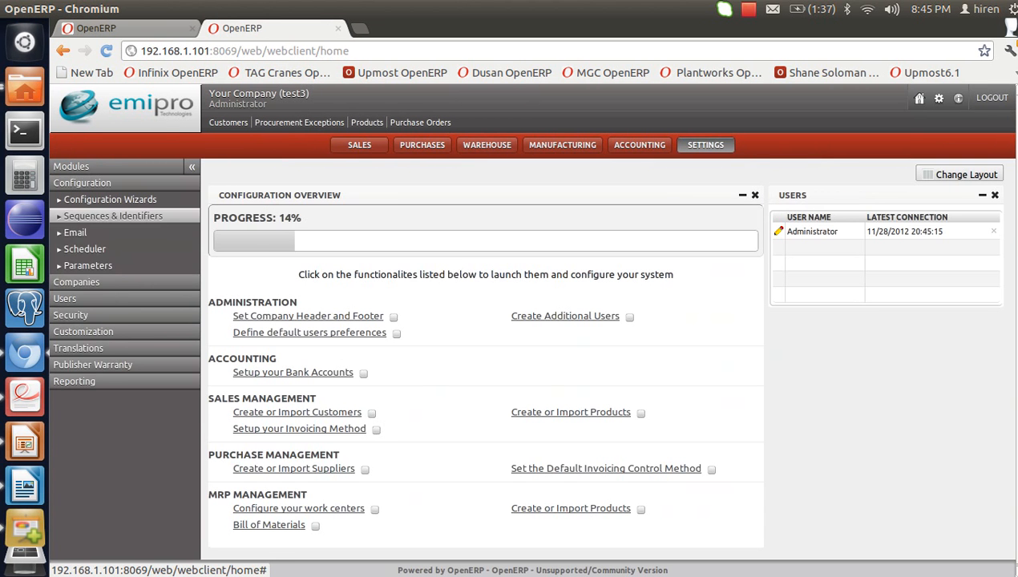
left_click(112, 215)
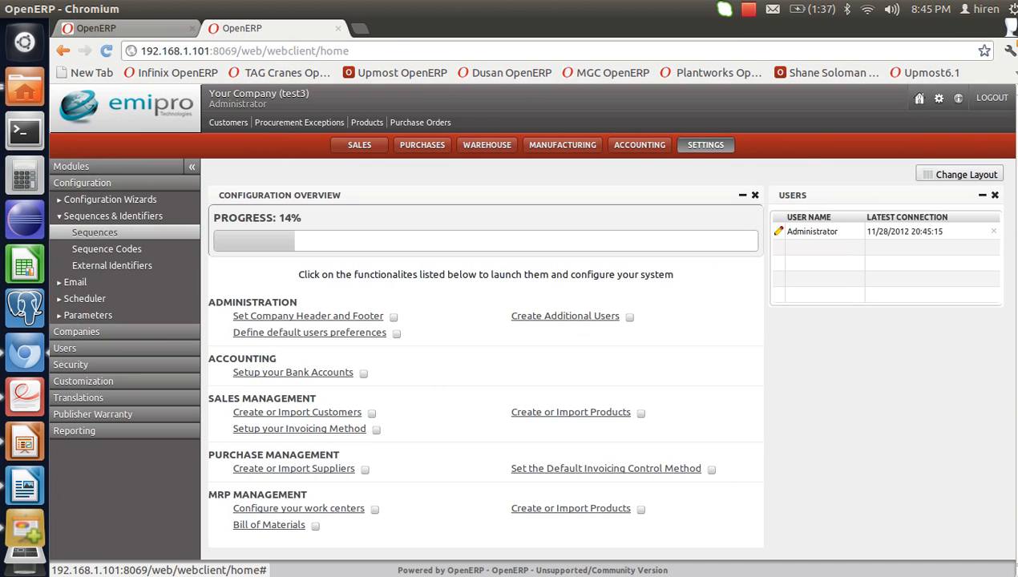
left_click(95, 232)
scroll(448, 433, "down", 4)
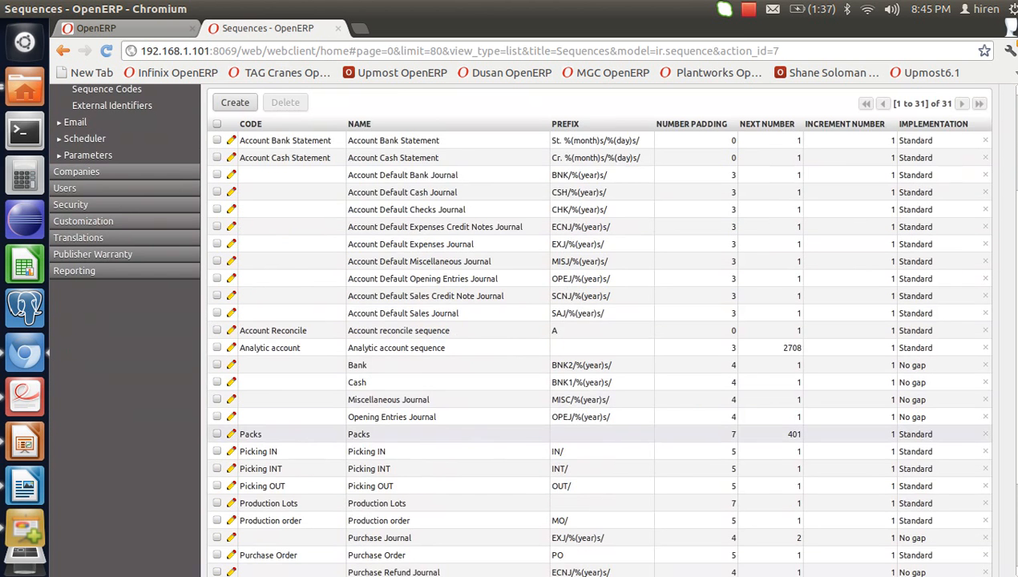
left_click(449, 433)
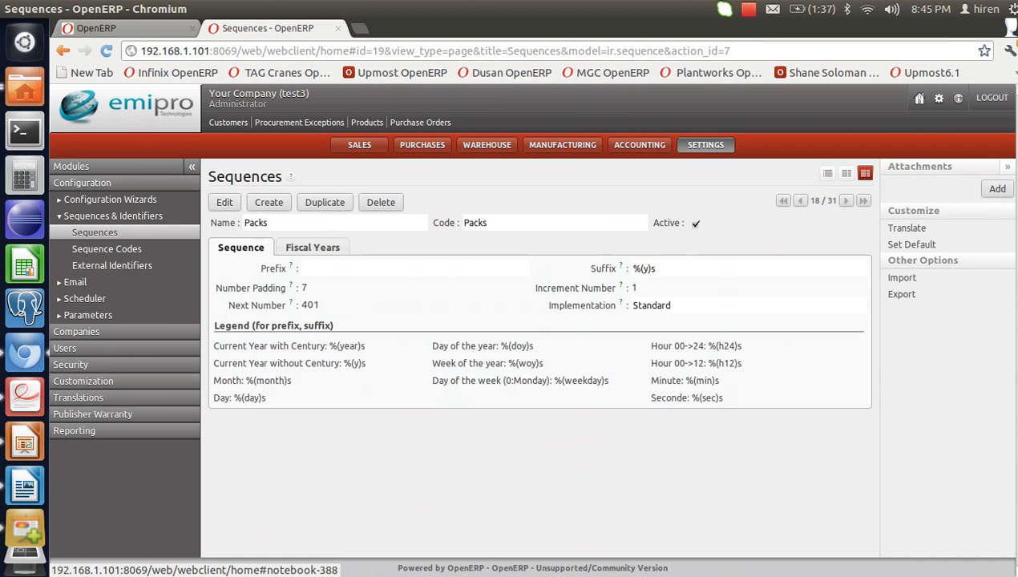
- Clear the Packs sequence's suffix, set its prefix to ept and save the sequence
left_click(120, 29)
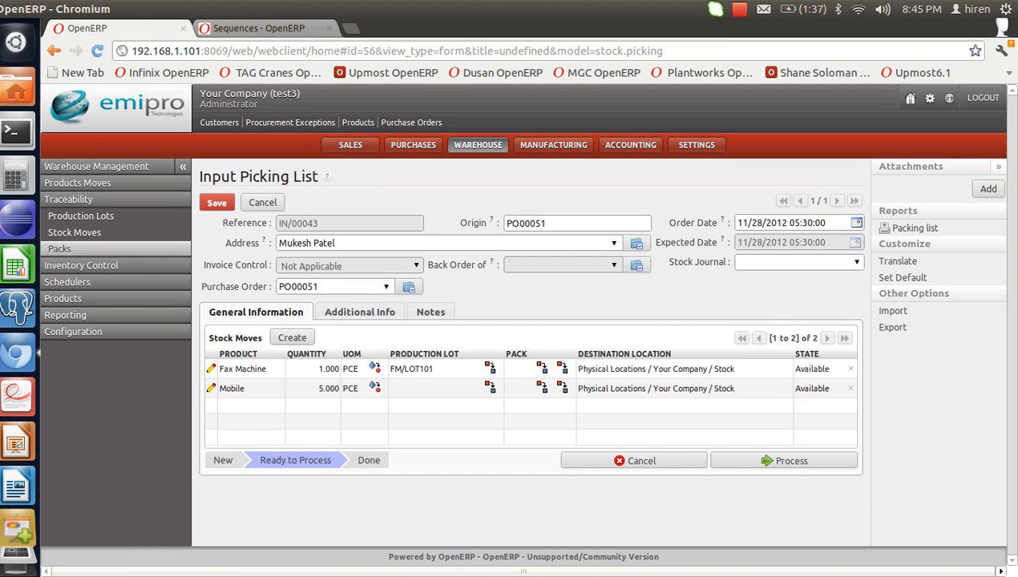
left_click(259, 29)
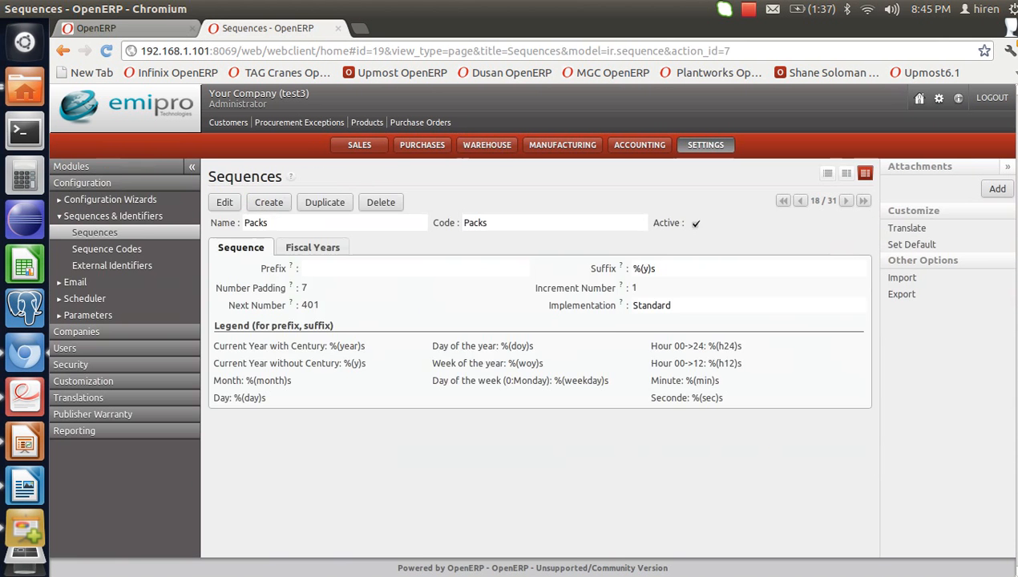
left_click(224, 201)
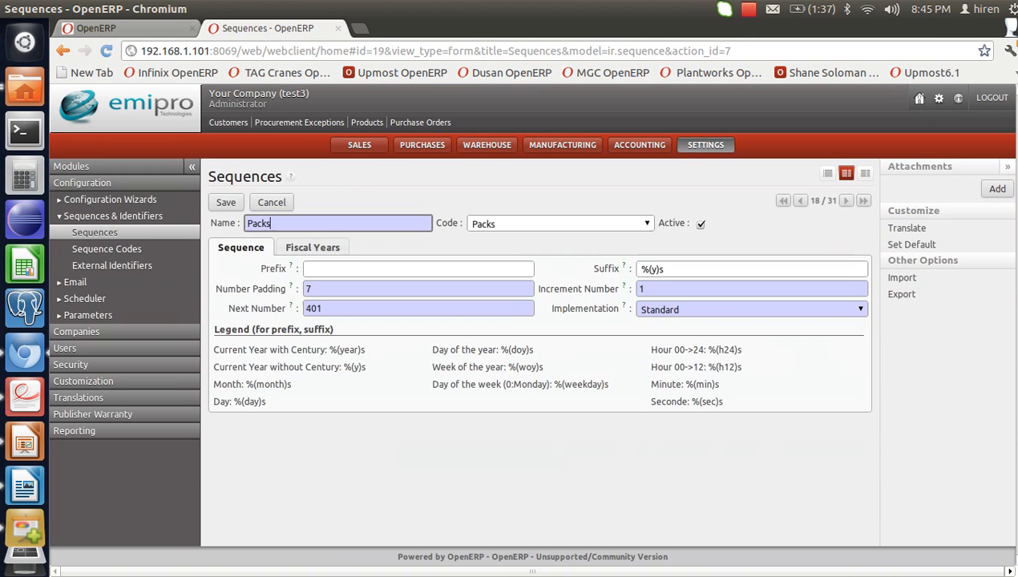
left_click_drag(668, 269, 612, 269)
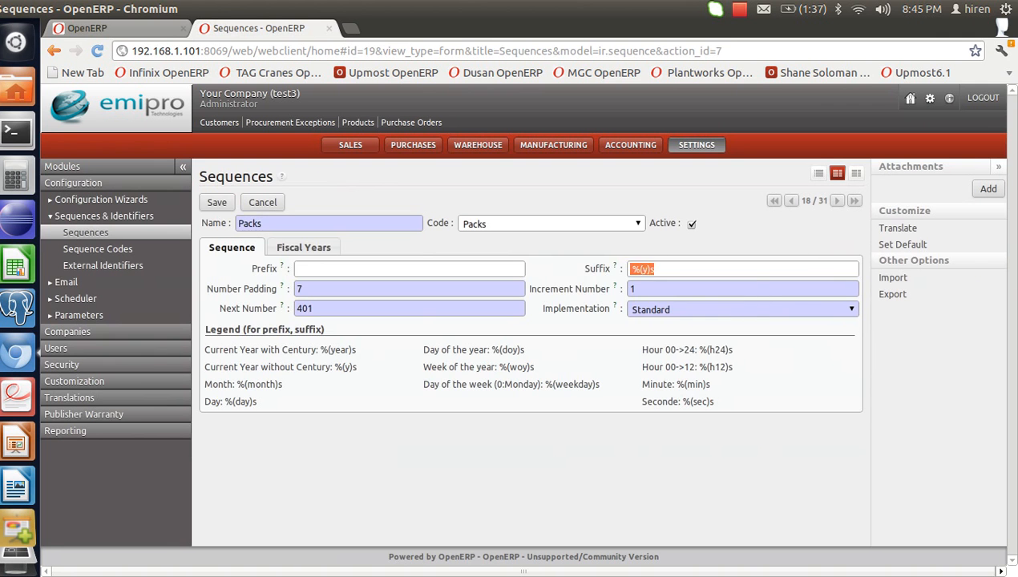
key("BackSpace")
left_click(352, 269)
type("ept")
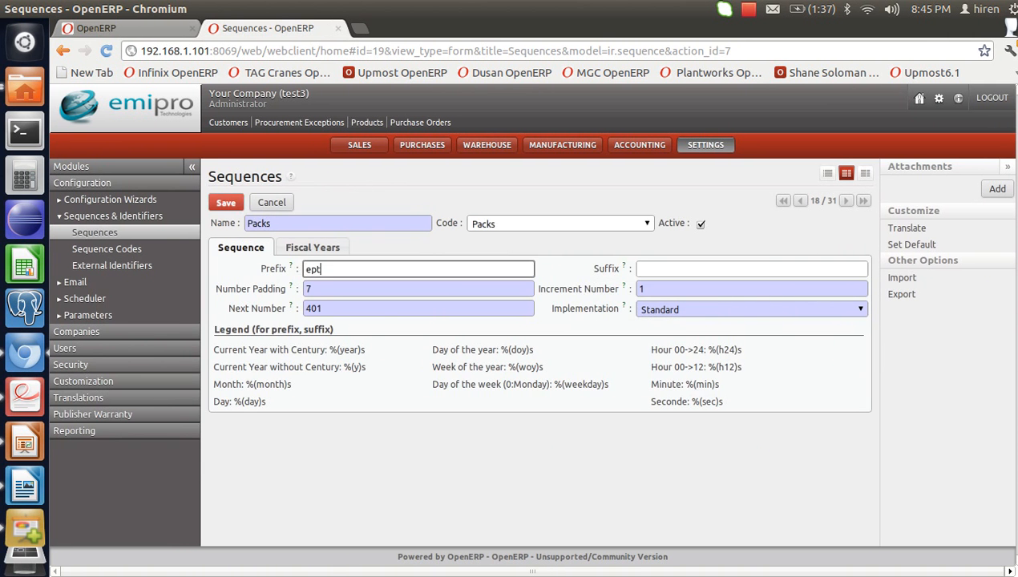
left_click(226, 203)
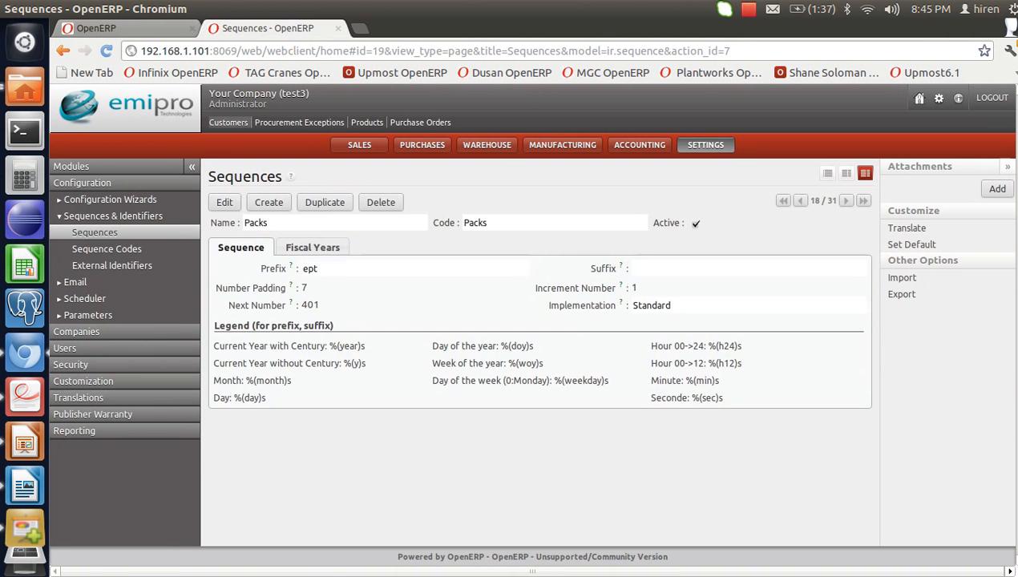
- Put the Fax Machine and Mobile stock moves of the PO00051 reception in the current pack
left_click(120, 28)
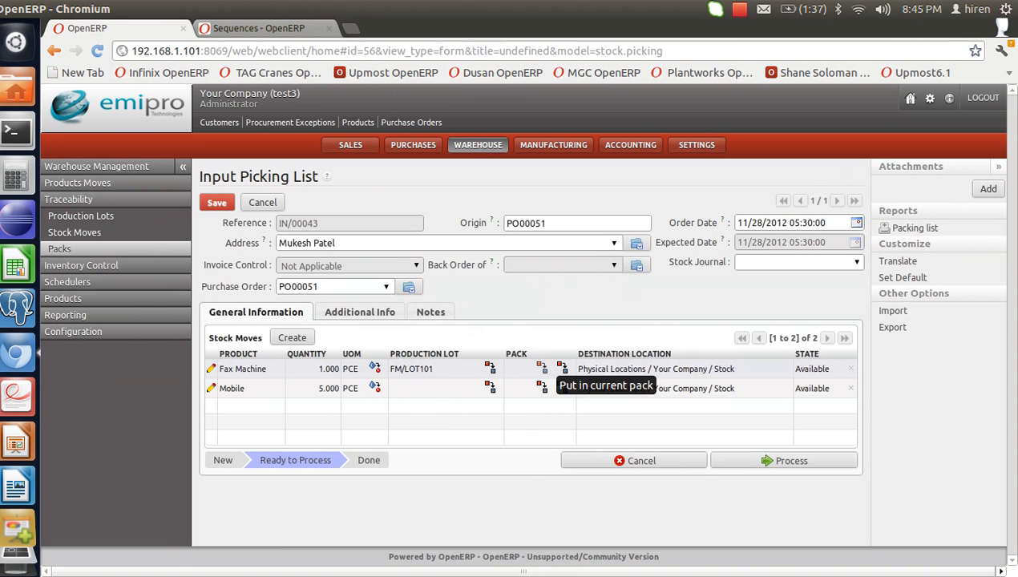
left_click(562, 369)
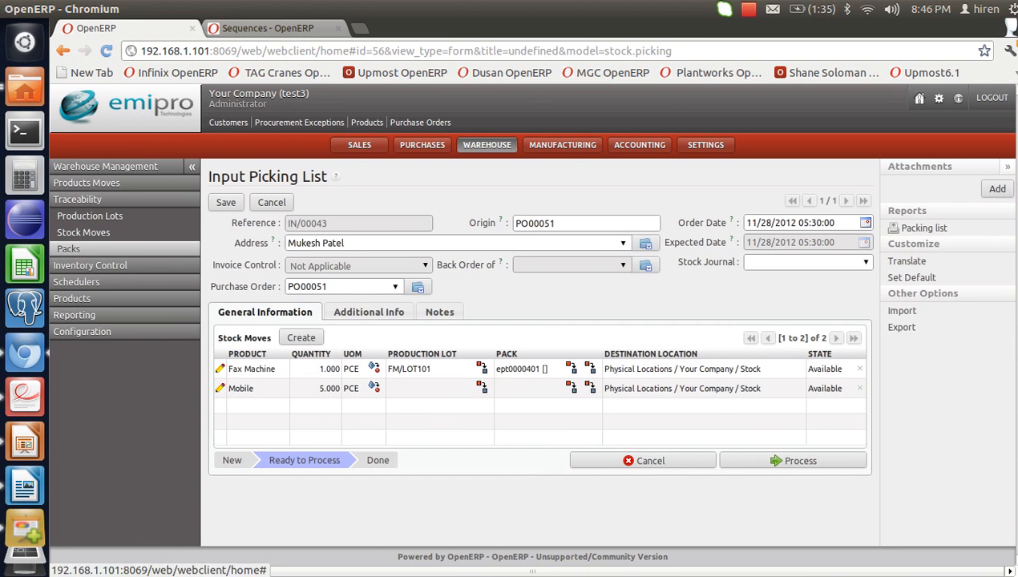
left_click(261, 28)
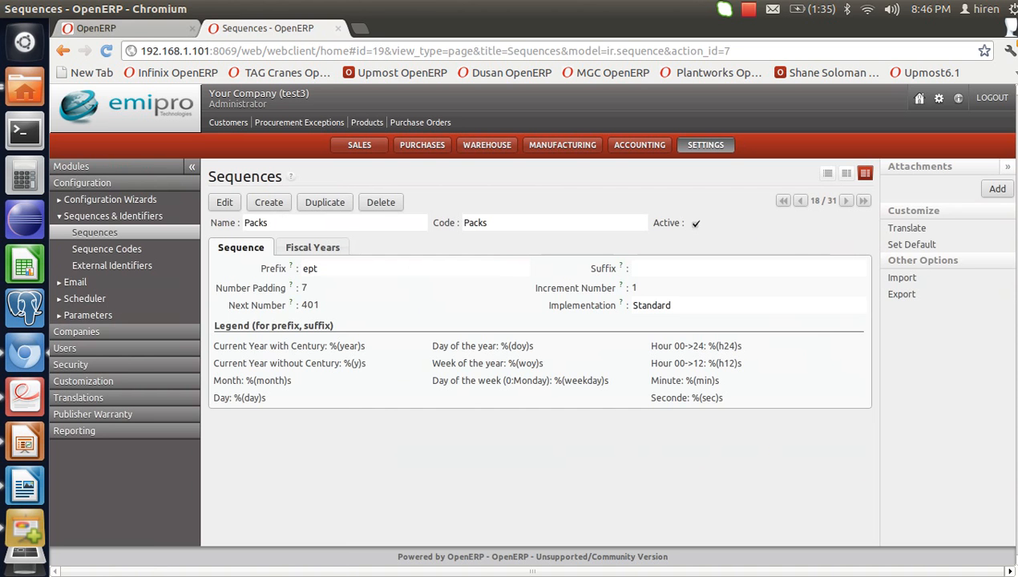
left_click(112, 28)
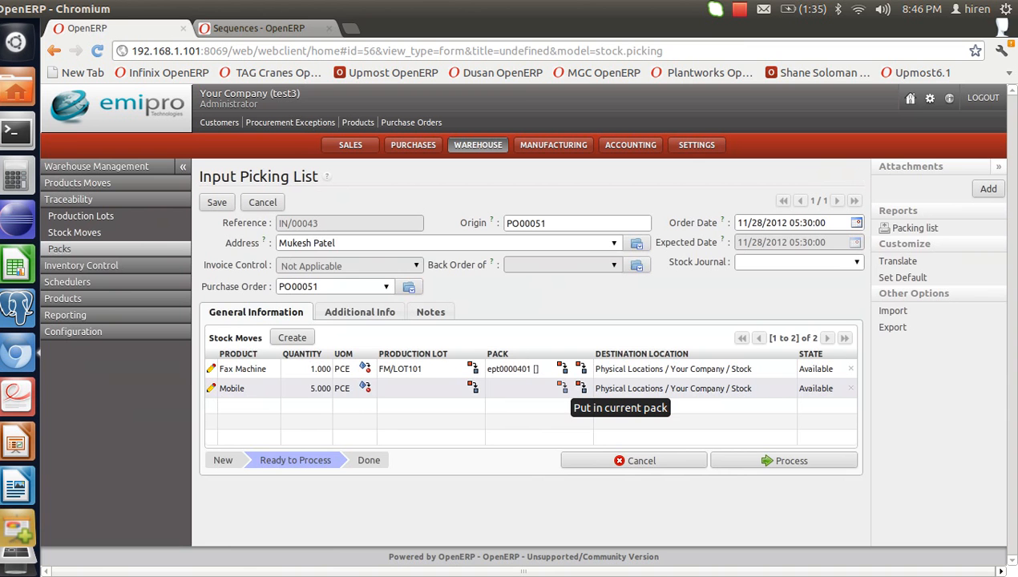
left_click(562, 388)
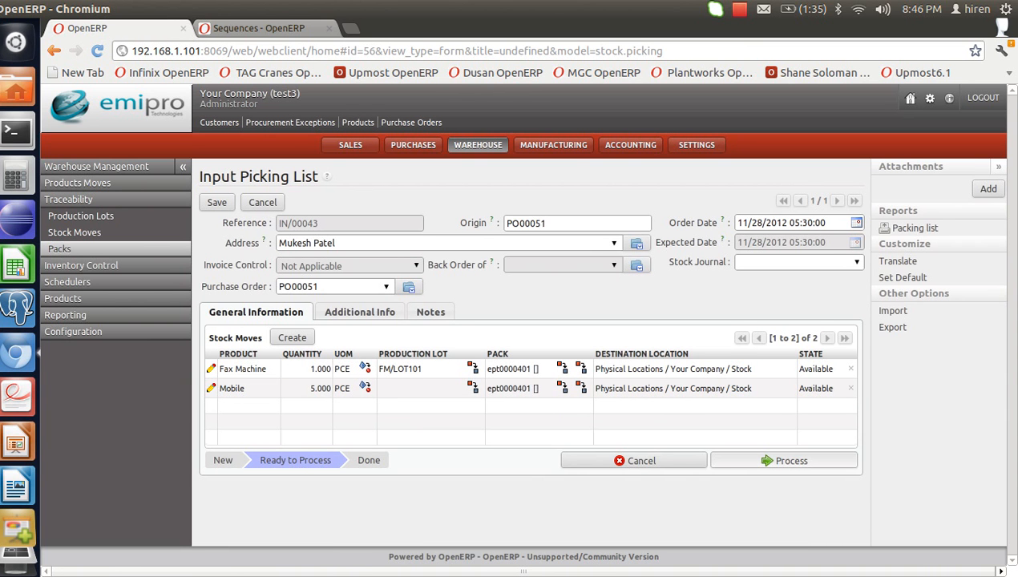
- Process the PO00051 reception, assign production lot MOBL2 to the Mobile product move, and validate the products
left_click(785, 460)
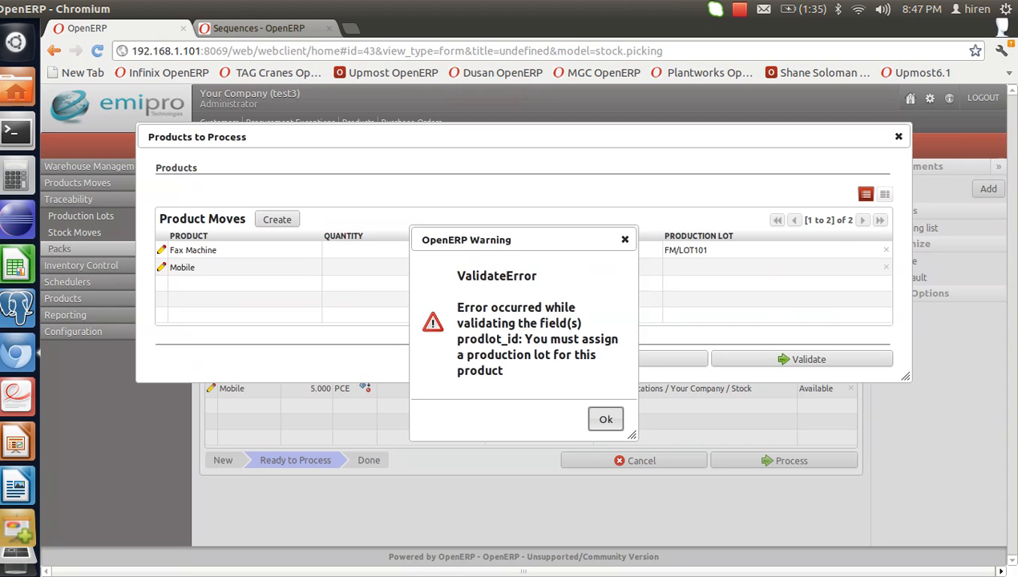
left_click(604, 418)
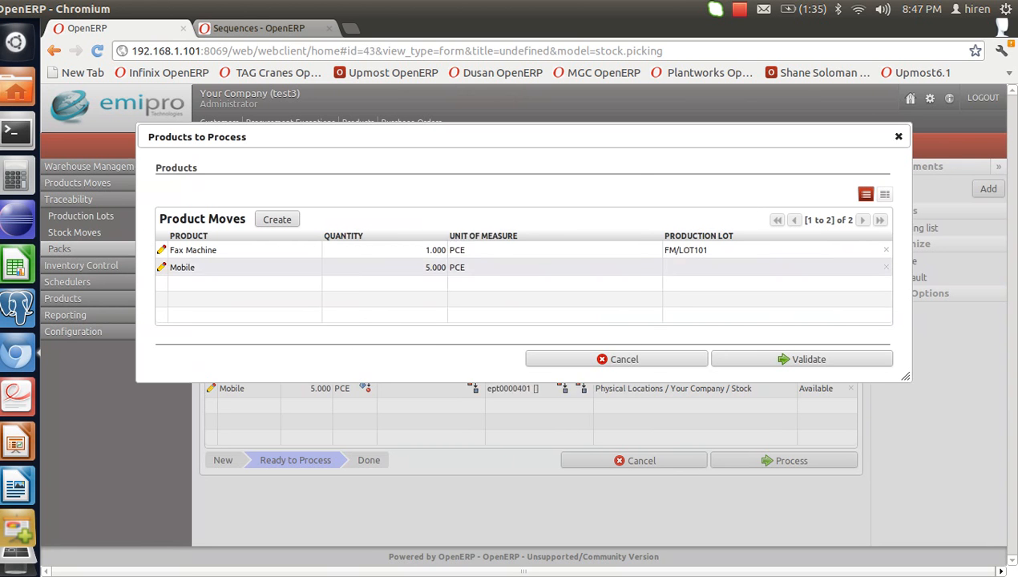
left_click(745, 268)
left_click(753, 269)
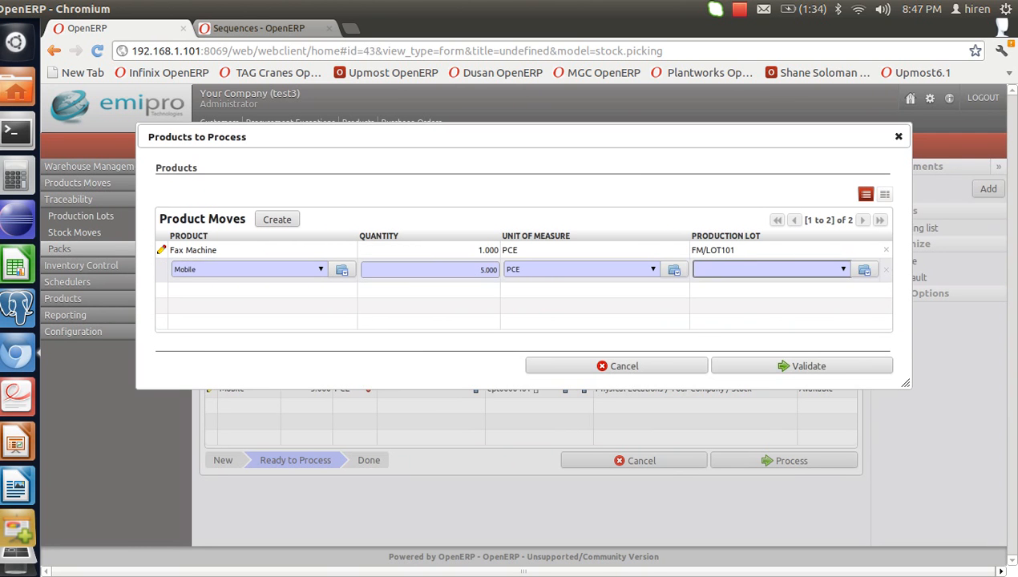
type("l2")
key("Return")
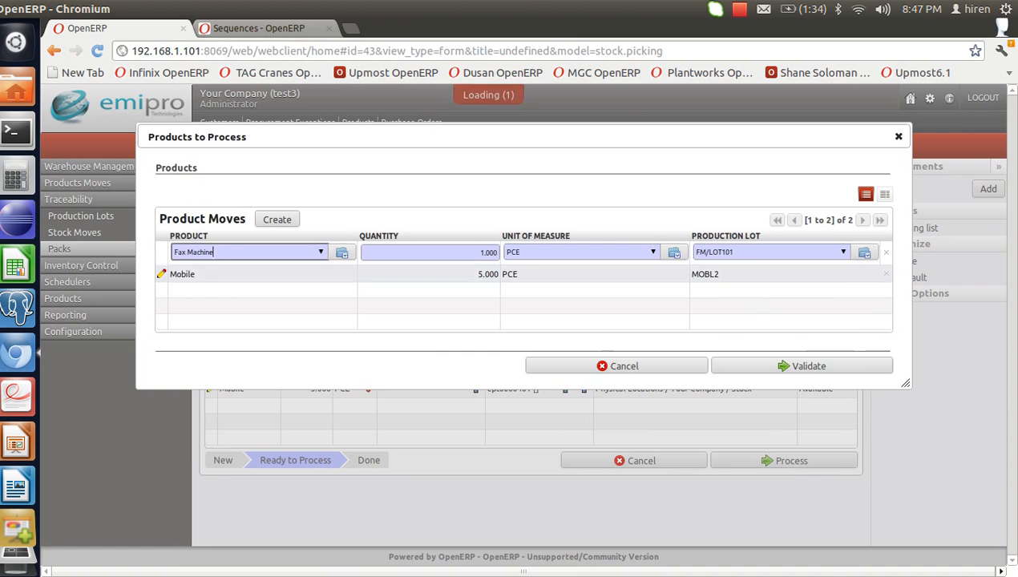
left_click(801, 367)
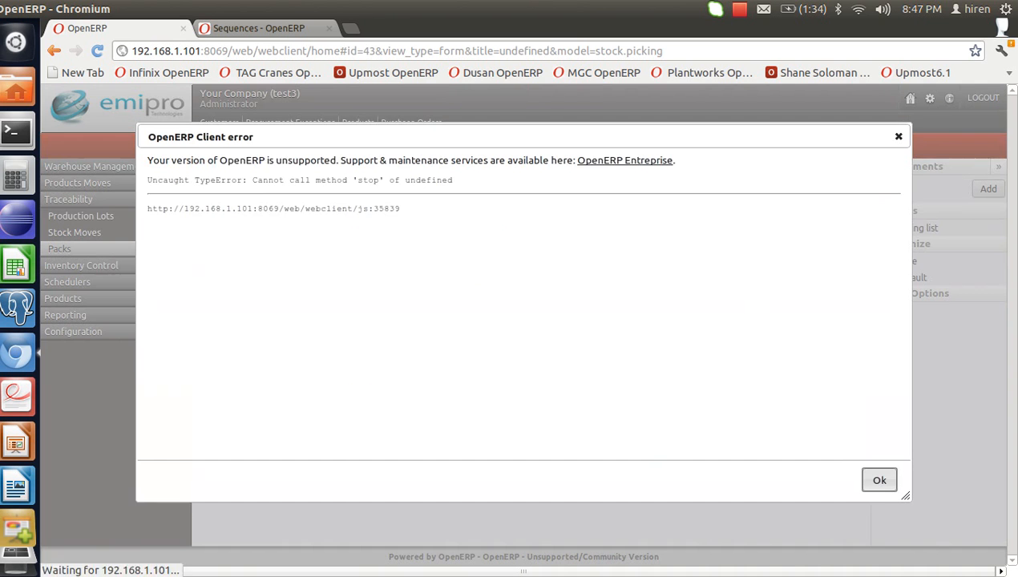
left_click(877, 479)
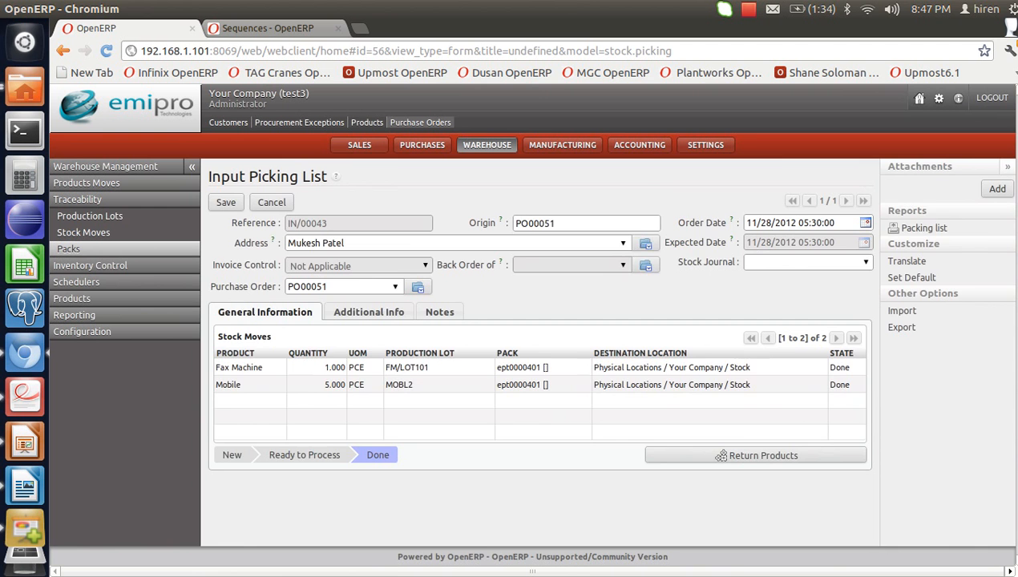
- Create a new purchase order with Dwarkesh Marketting Ltd. as the supplier
left_click(420, 122)
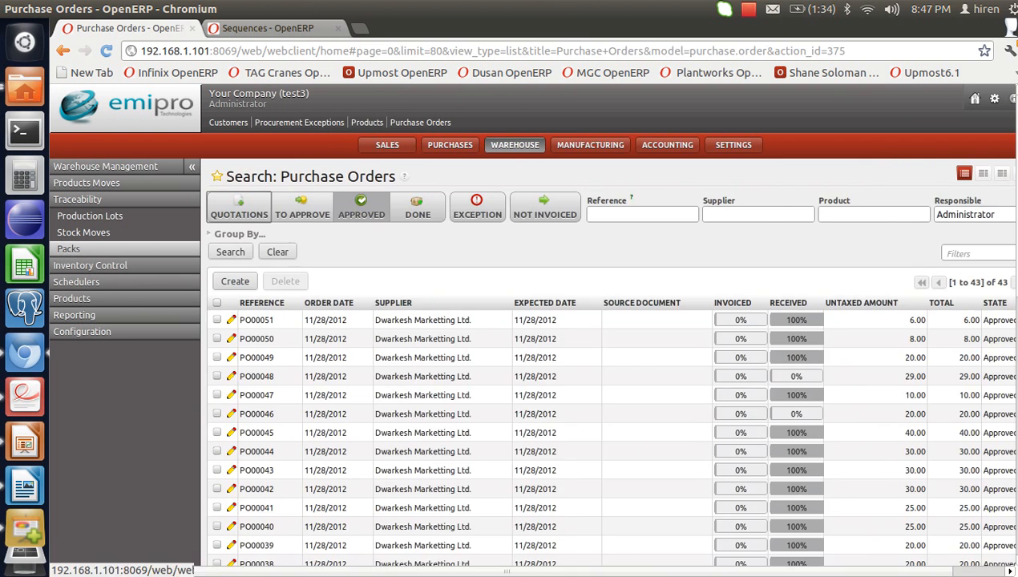
left_click(235, 206)
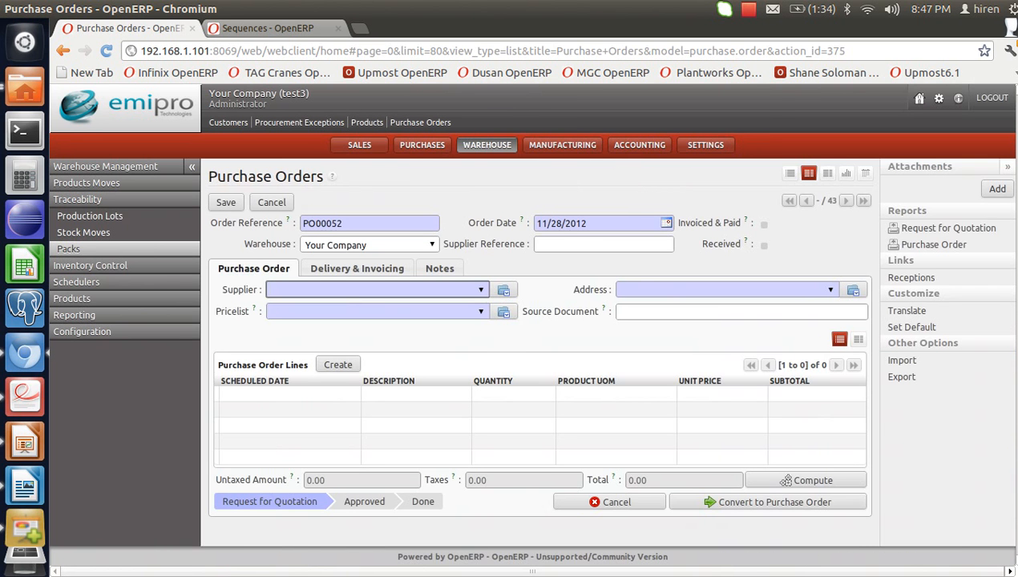
type("dwar")
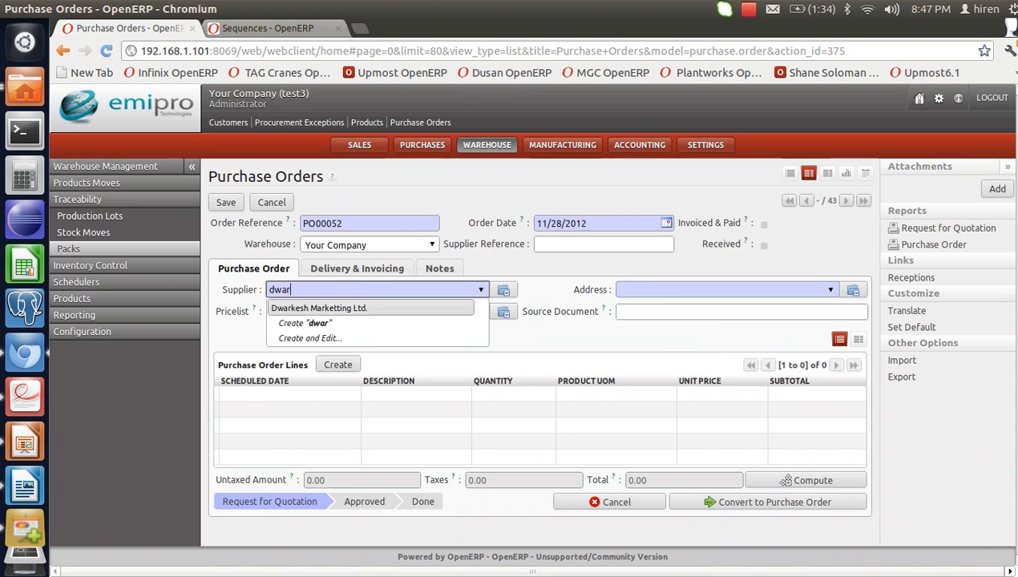
key("Return")
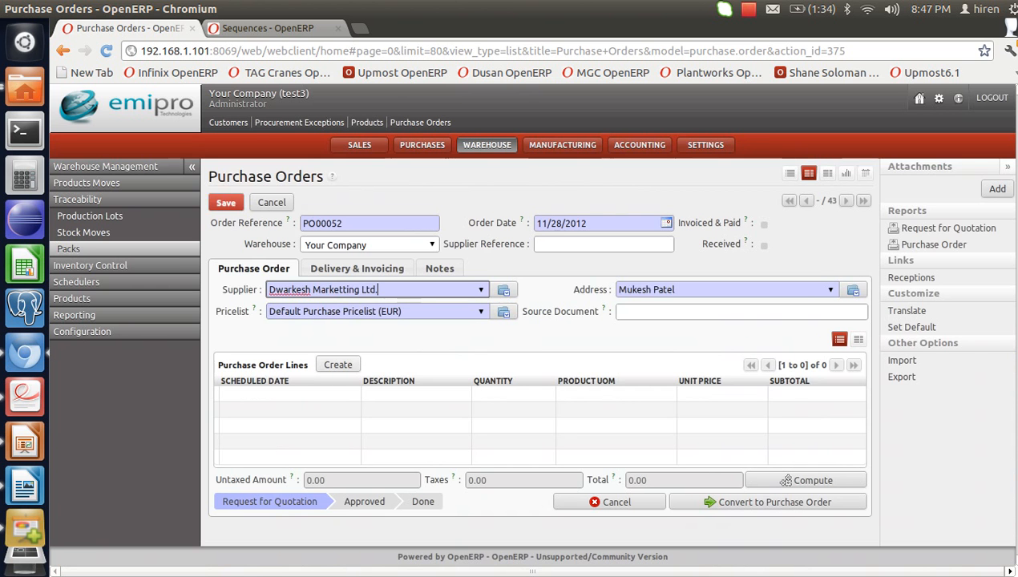
- Add an order line for the Mobile product with a quantity of 5 and start another line
left_click(337, 364)
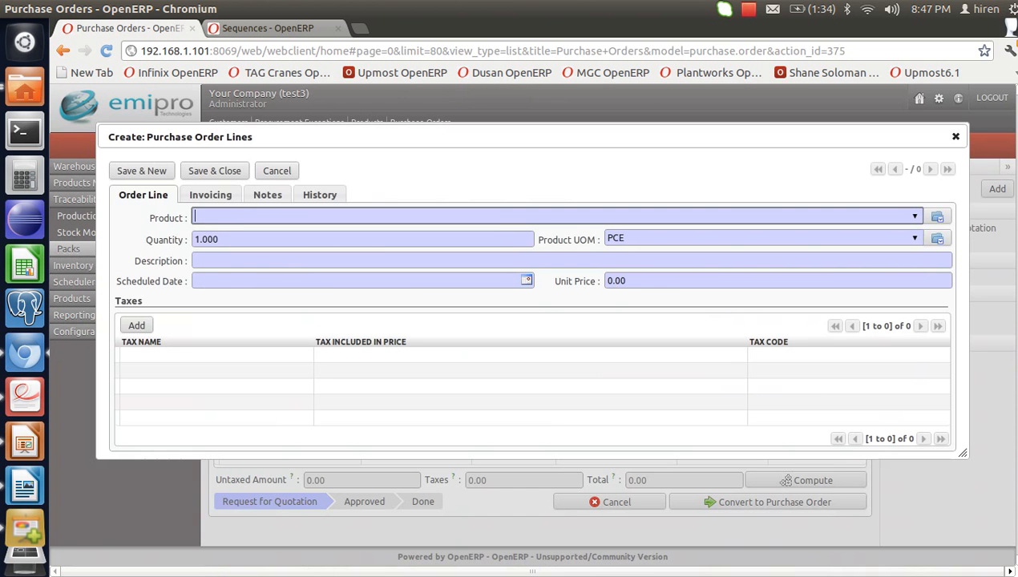
type("mob")
key("Down")
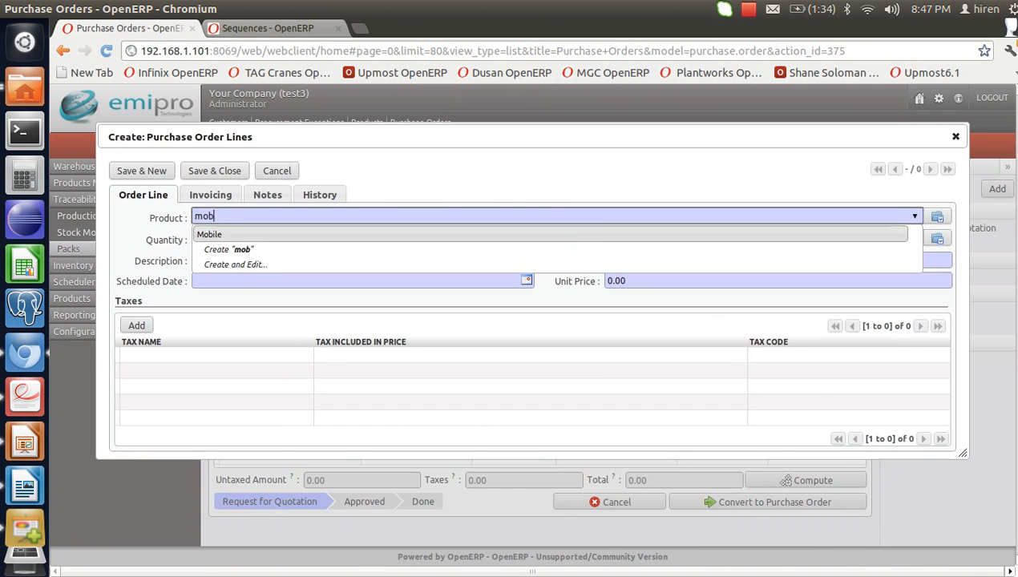
key("Return")
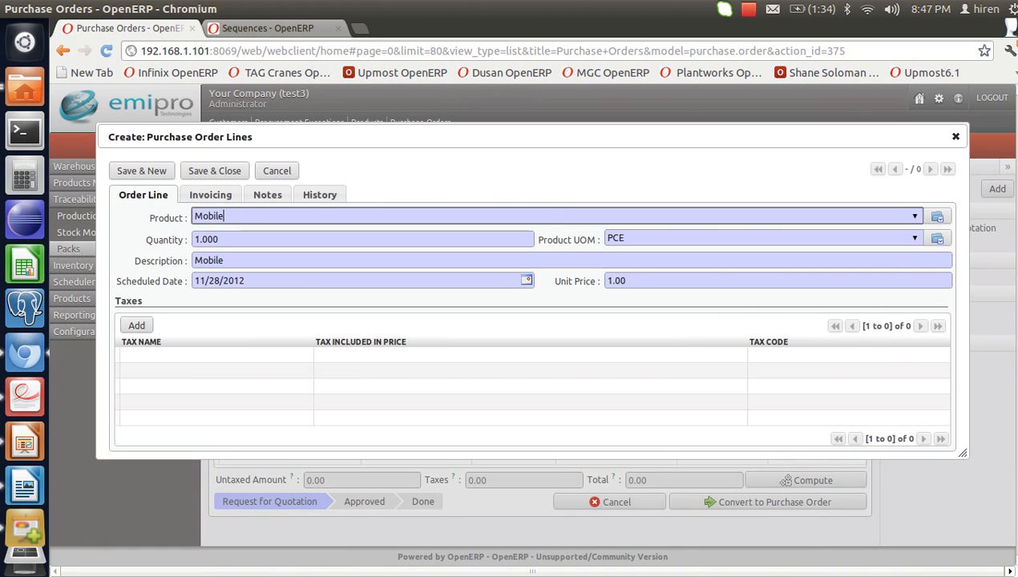
key("Tab")
type("5")
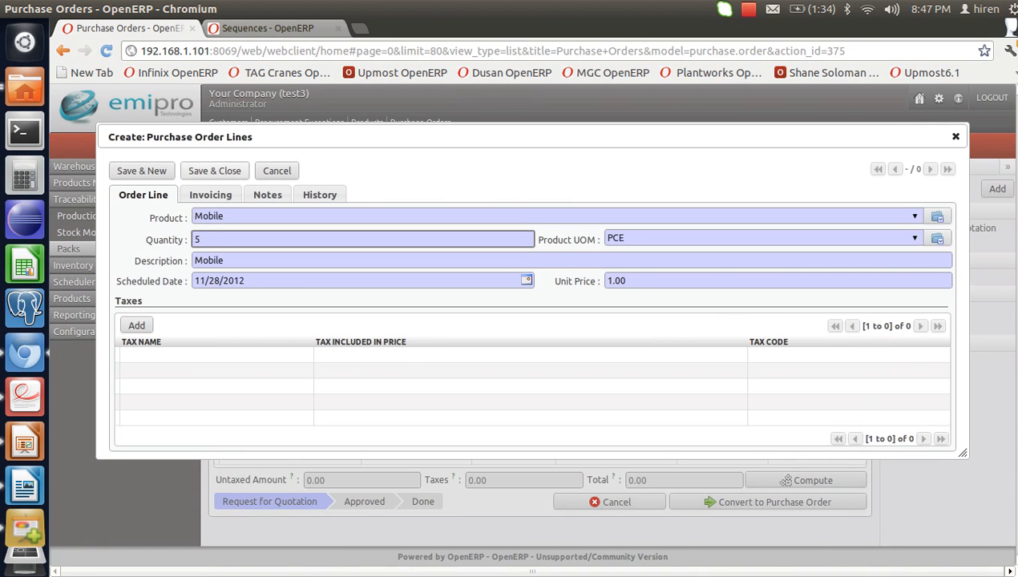
key("Return")
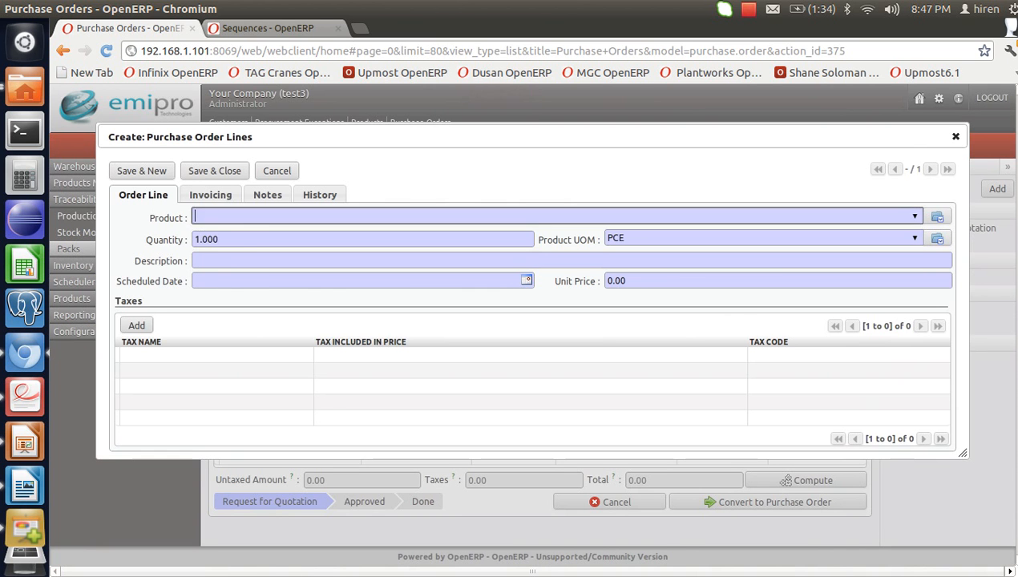
- Fill the new order line with the Fax Machine product at its default quantity and save it
type("fax")
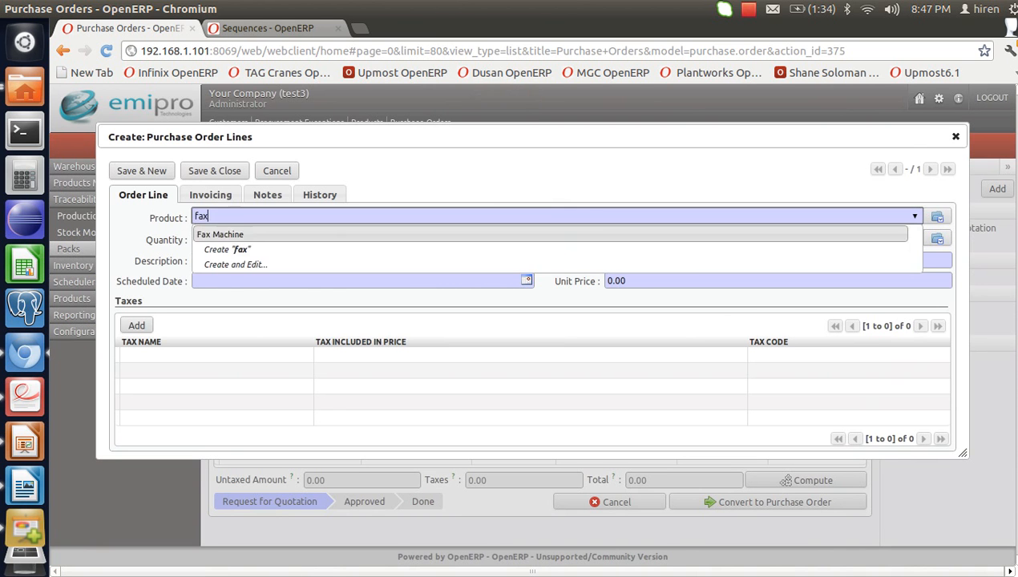
key("Return")
left_click(214, 171)
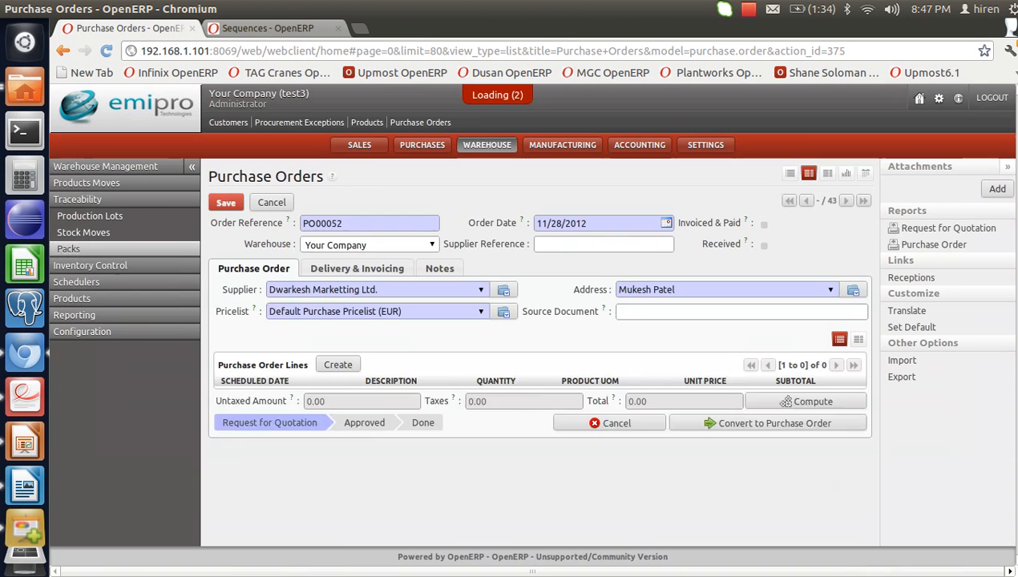
- Compute the quotation and convert it to a purchase order, then open its reception
left_click(786, 483)
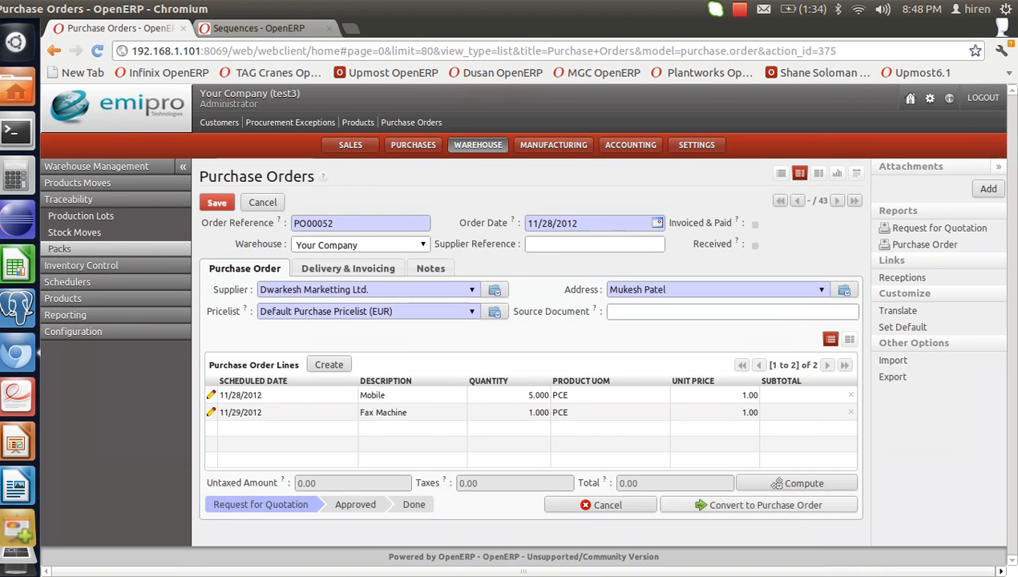
left_click(765, 504)
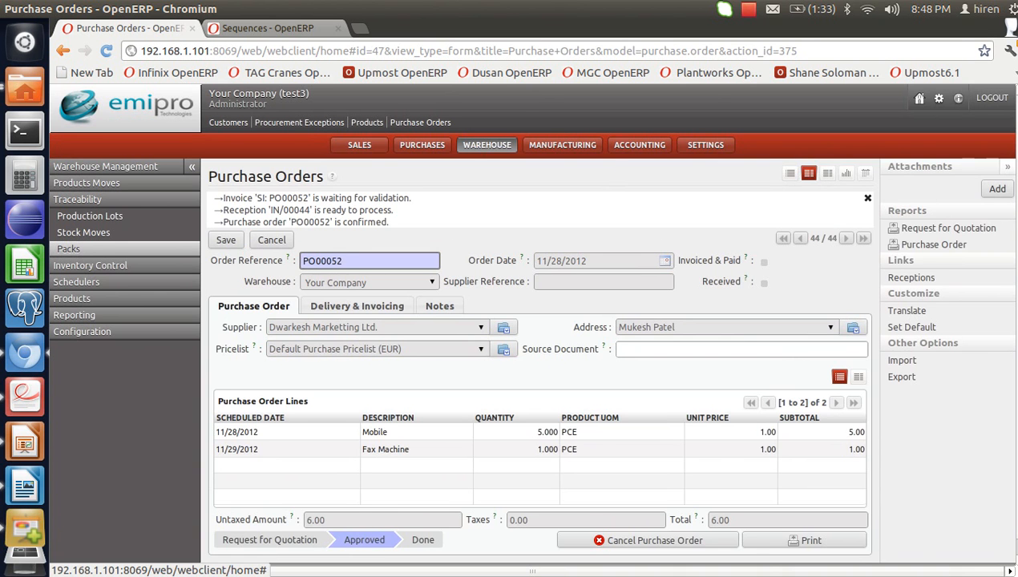
left_click(308, 210)
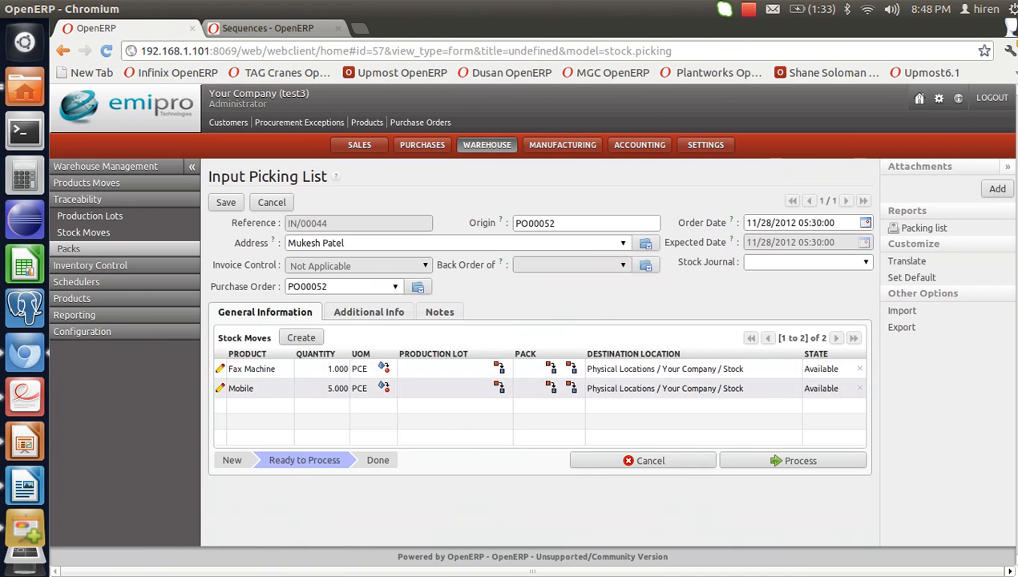
left_click(220, 369)
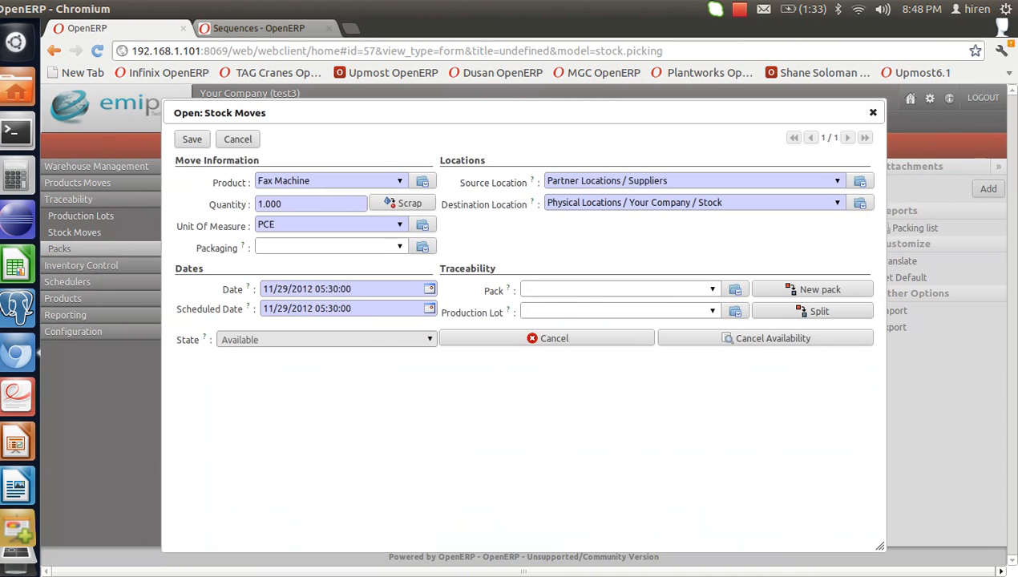
left_click(613, 289)
type("f")
key("BackSpace")
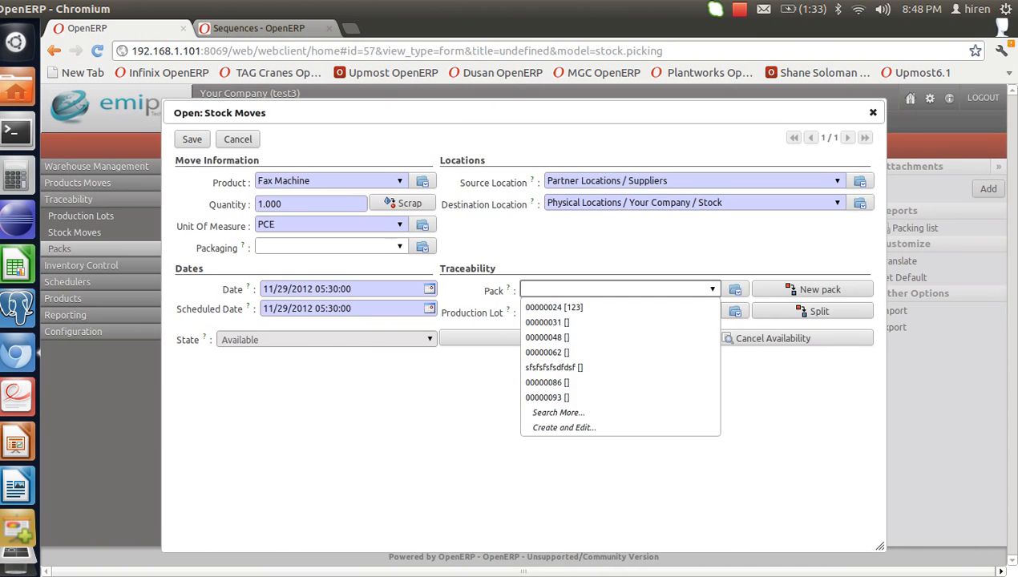
type("f")
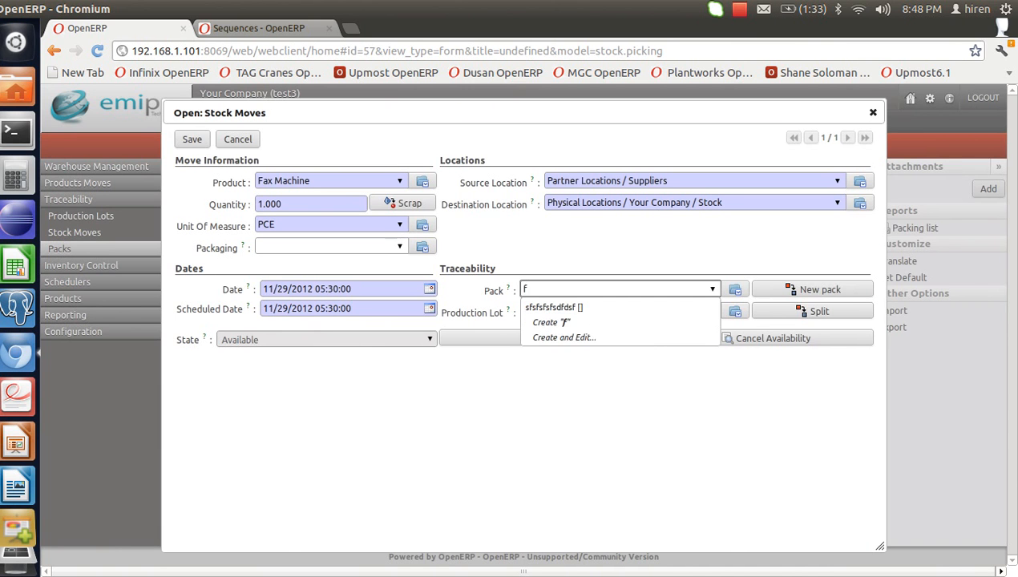
key("BackSpace")
key("Escape")
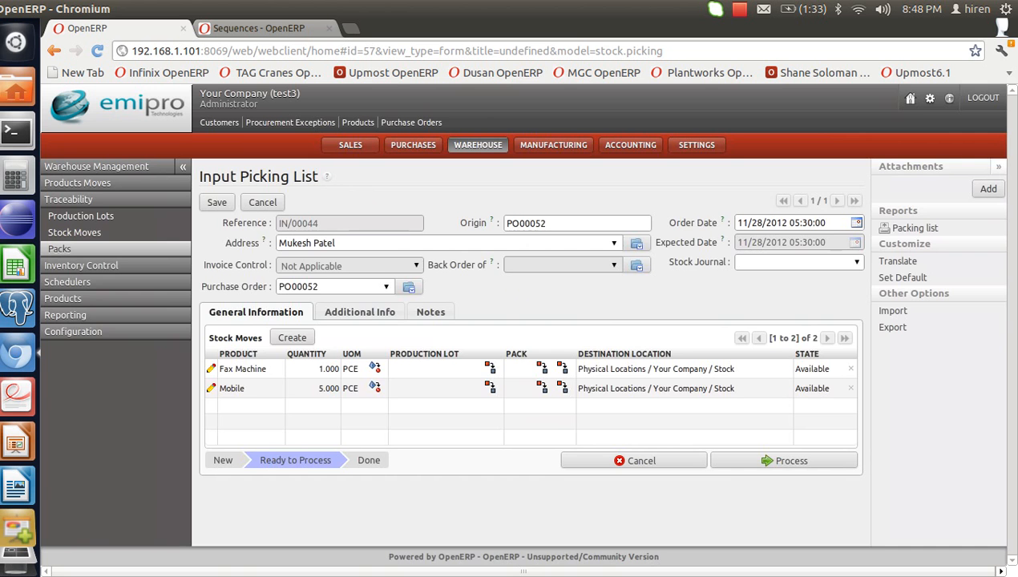
- Assign production lot FM/LOT101 to the Fax Machine stock move and save the move
left_click(211, 369)
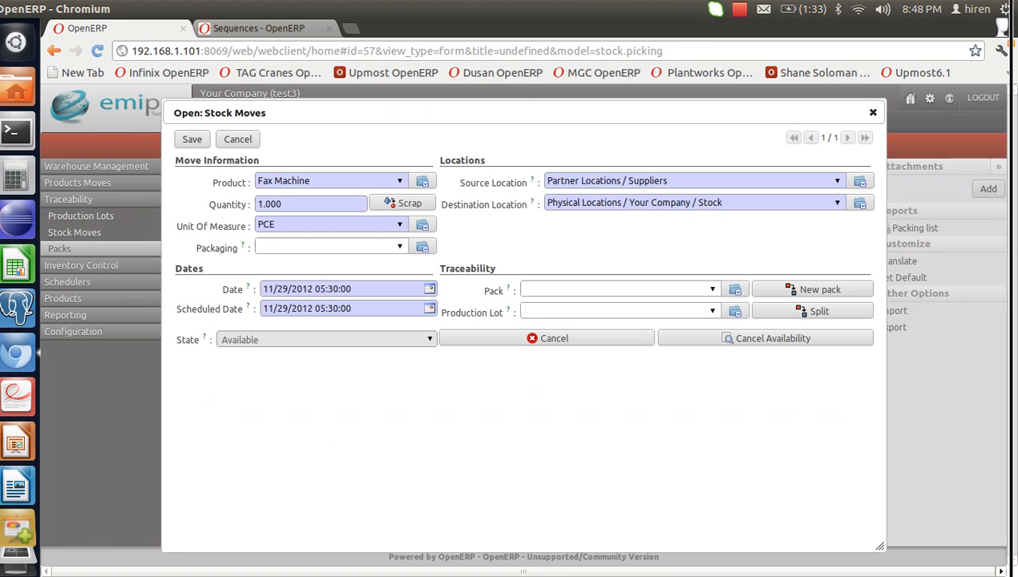
left_click(615, 311)
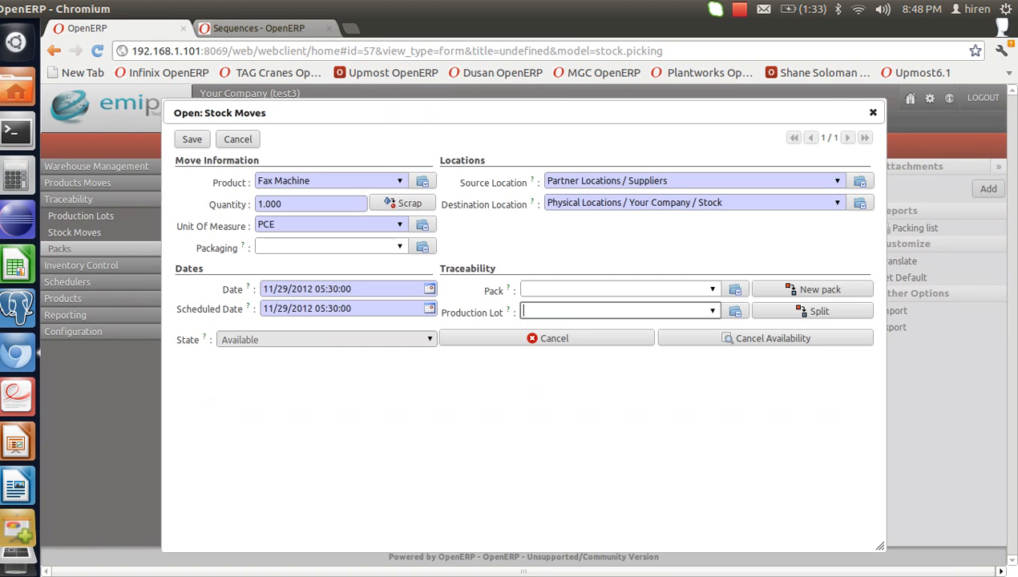
key("Down")
key("Down")
key("Return")
left_click(615, 289)
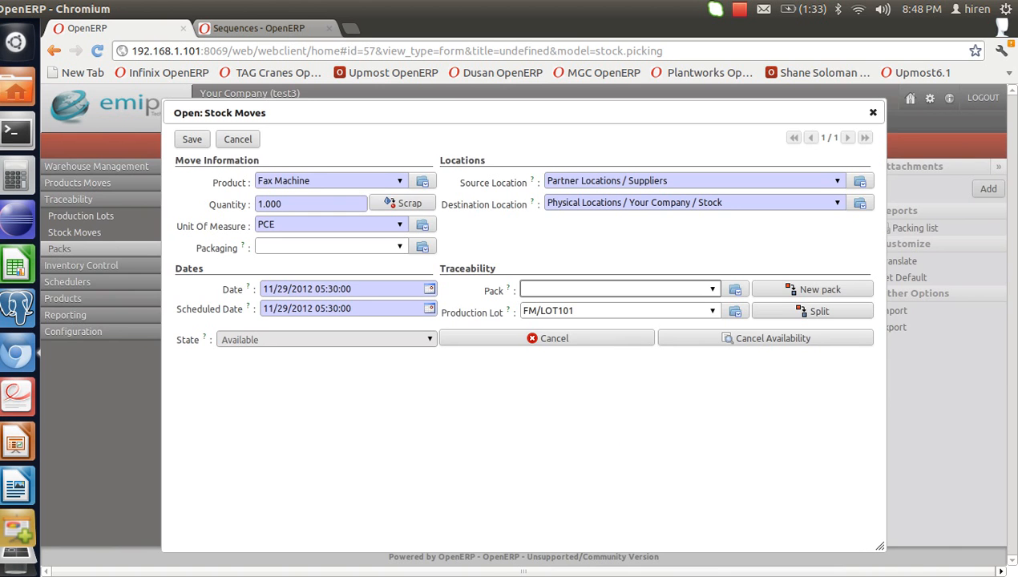
left_click(201, 139)
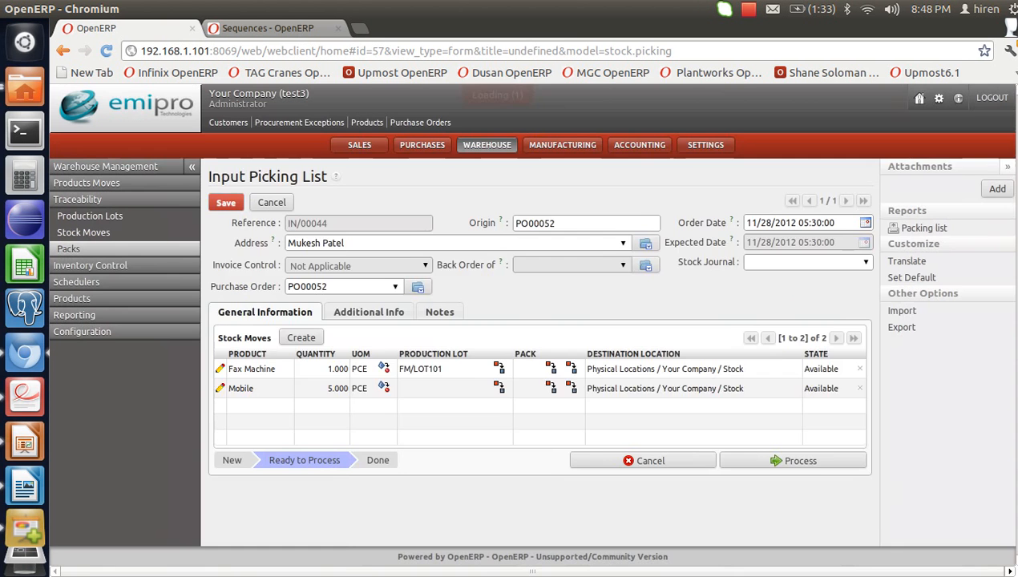
- Assign production lot MOBL2 to the Mobile stock move and save the move
left_click(211, 389)
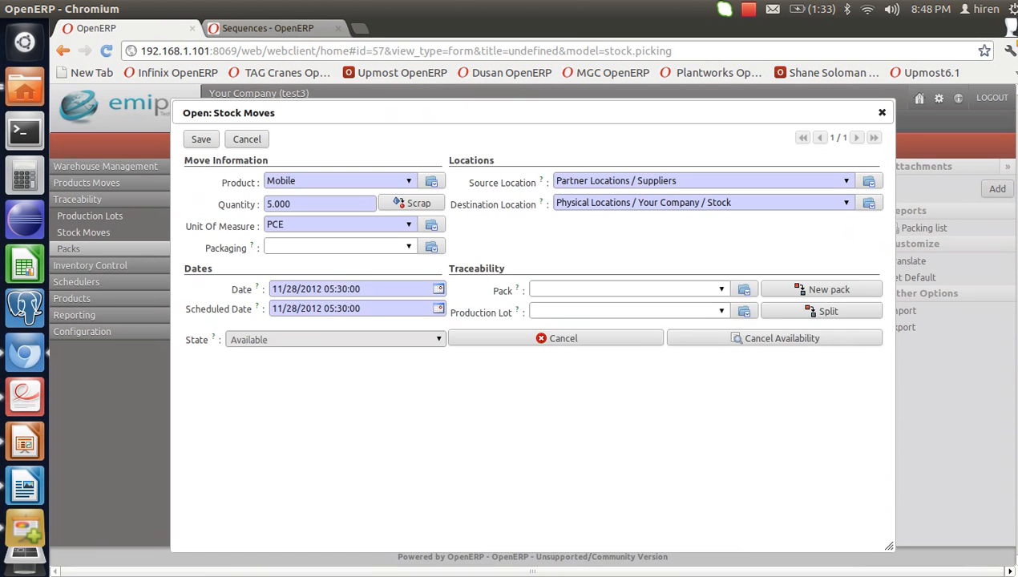
left_click(613, 311)
type("l2")
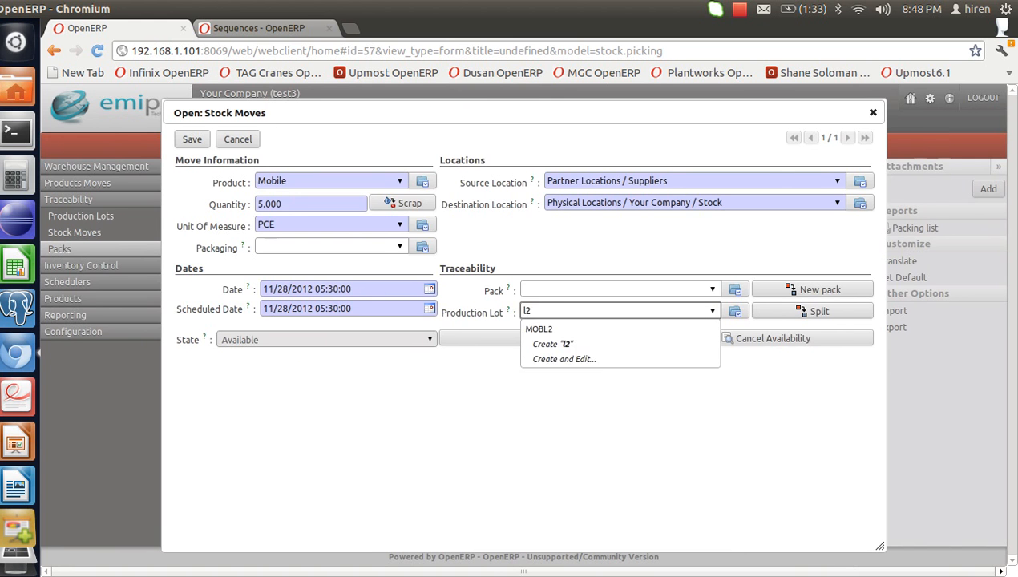
key("Down")
key("Return")
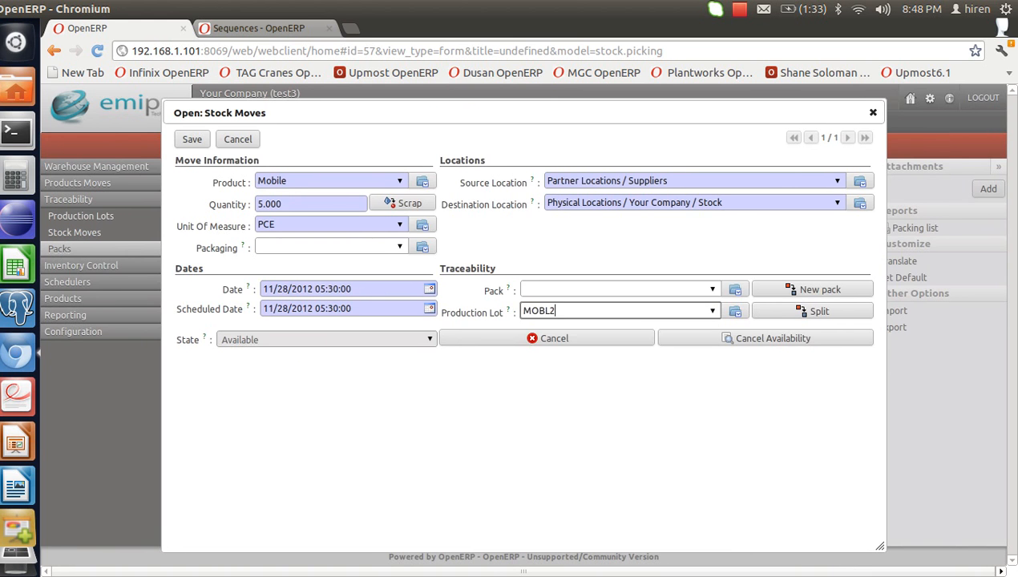
left_click(201, 138)
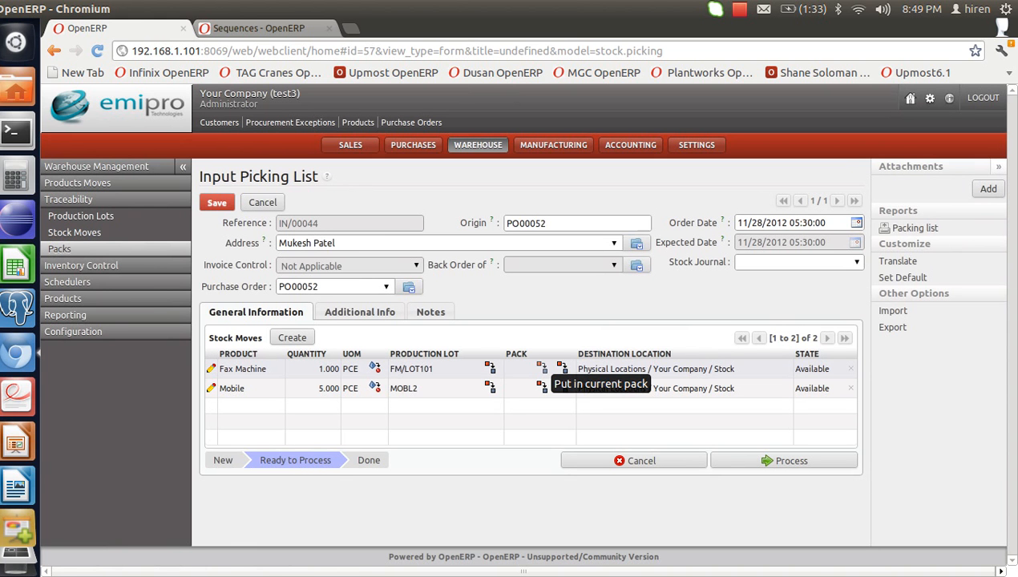
- Put the Fax Machine and Mobile stock moves of the PO00052 reception in the current pack
left_click(541, 368)
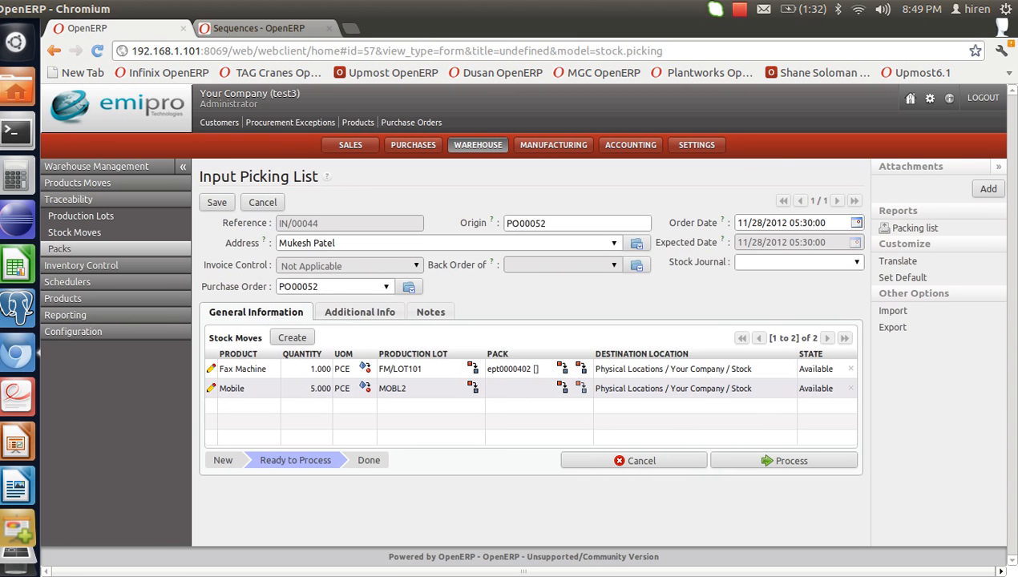
left_click(562, 388)
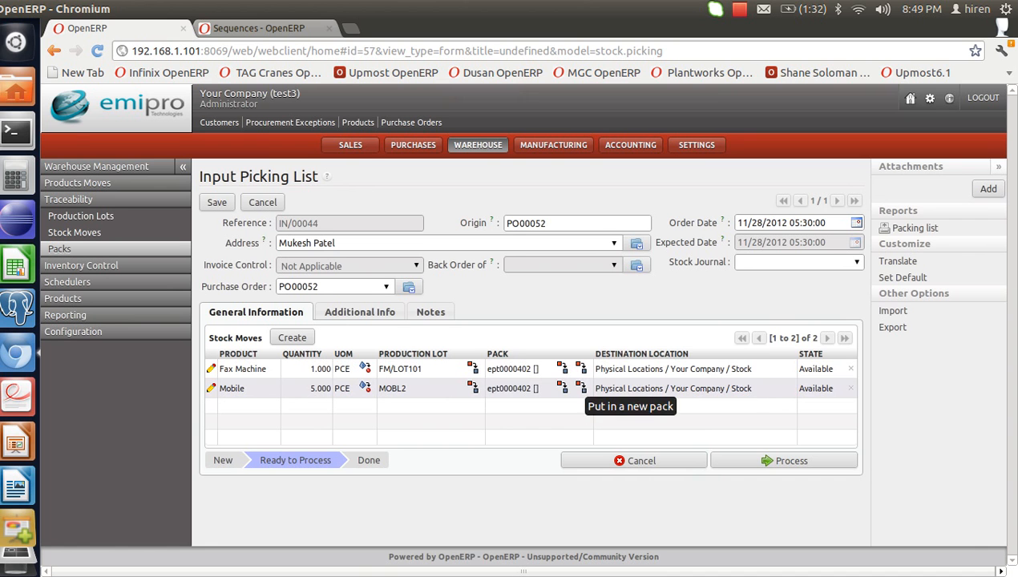
- Put part of the Mobile stock move in a new pack, leaving a quantity of 2 in the current pack
left_click(581, 388)
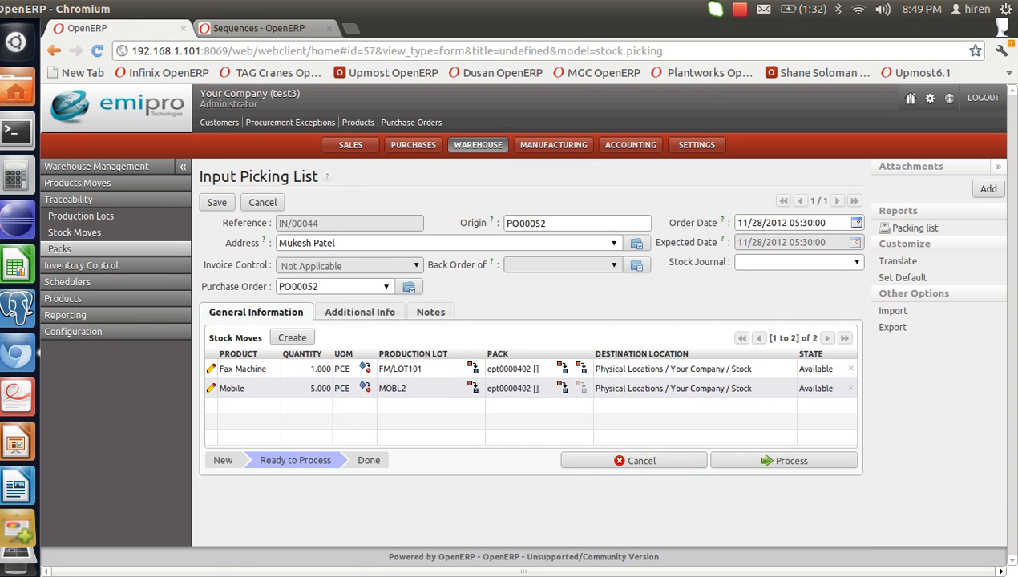
left_click(581, 388)
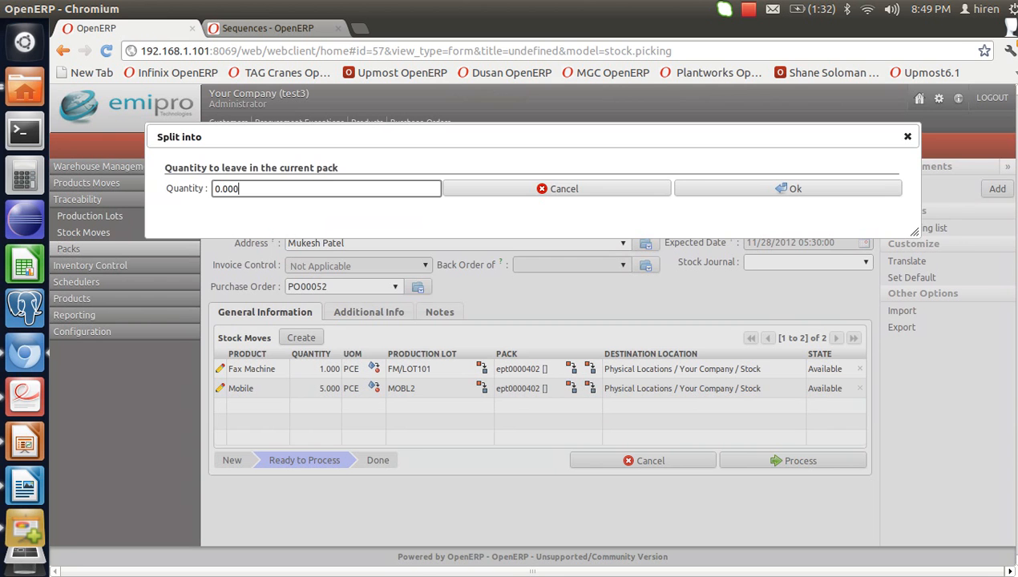
double_click(218, 189)
type("2")
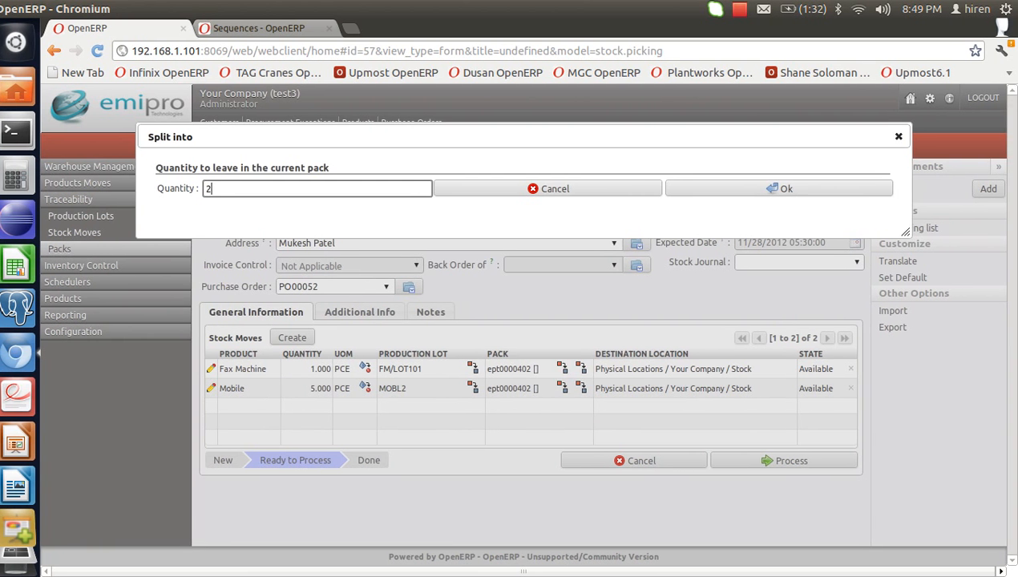
key("Return")
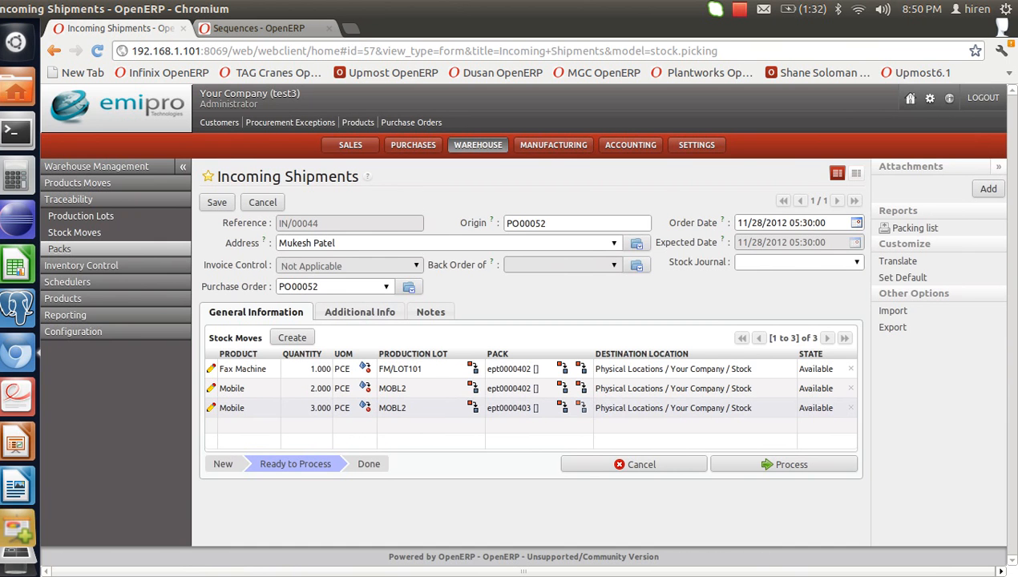
- Split the 3-piece Mobile move in pack ept0000403 into another new pack, leaving a quantity of 1 in the current pack
left_click(580, 390)
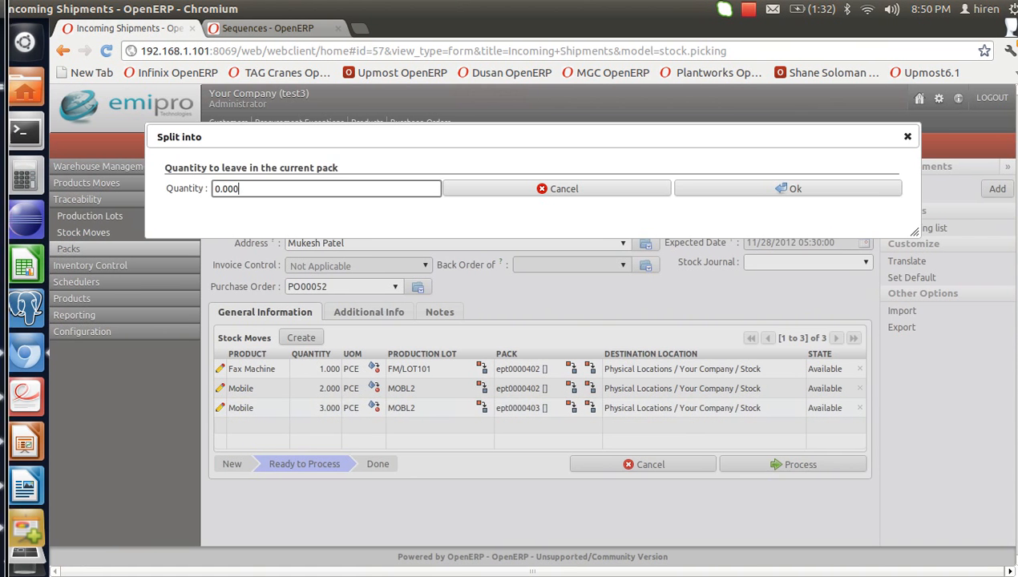
double_click(227, 189)
type("1")
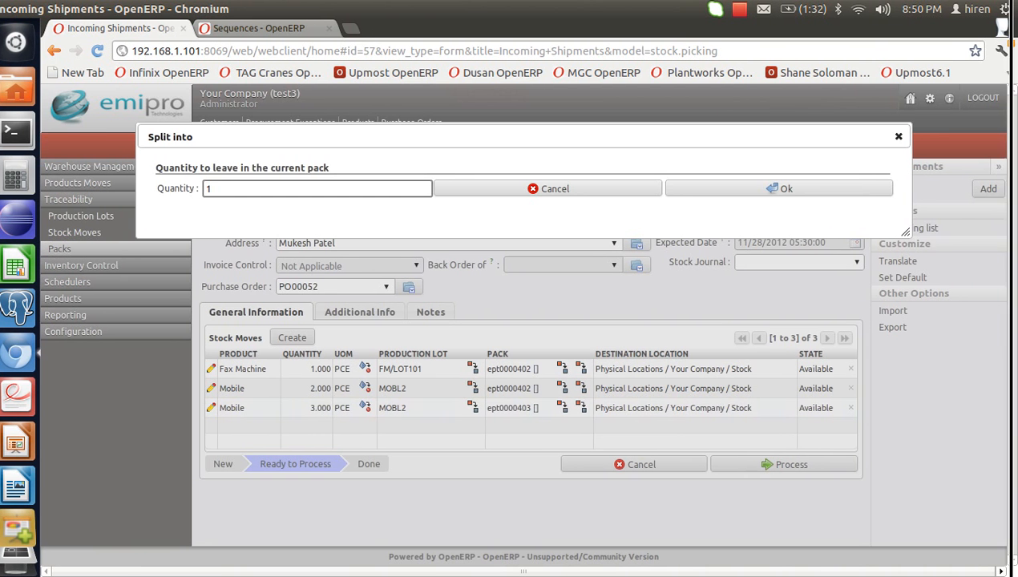
left_click(779, 188)
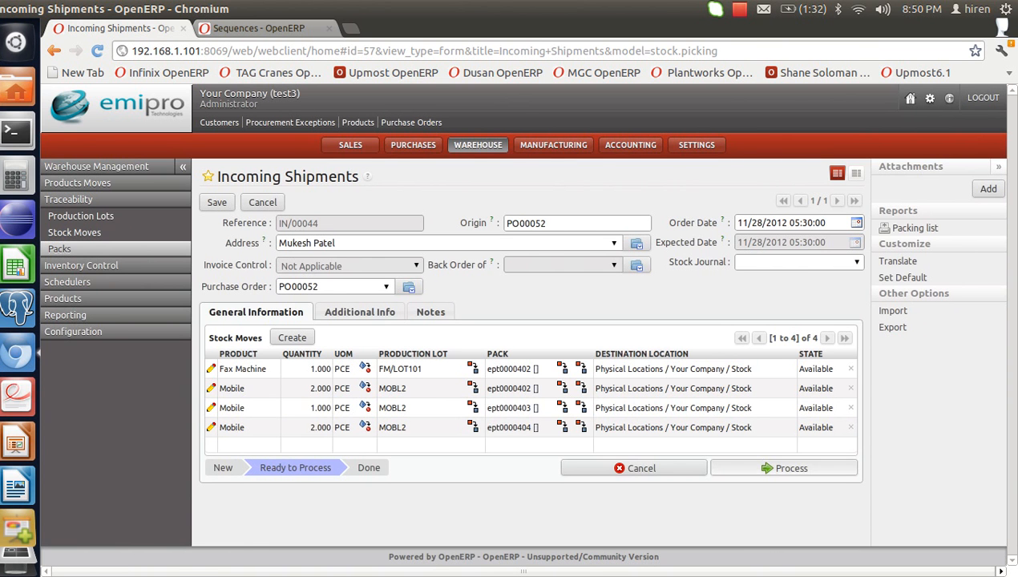
- Process the incoming shipment and validate all its Fax Machine and Mobile product moves
left_click(783, 468)
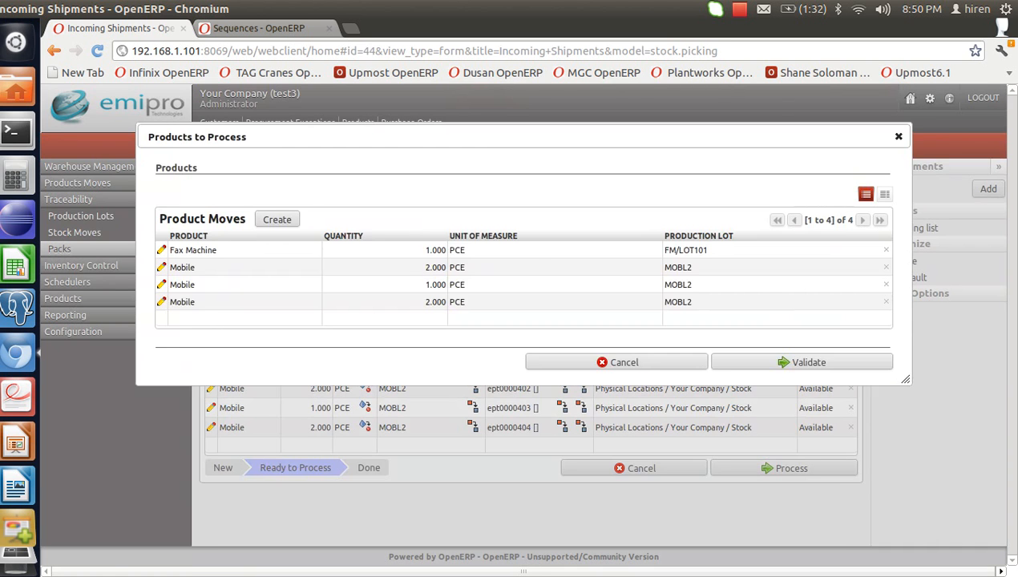
left_click(715, 362)
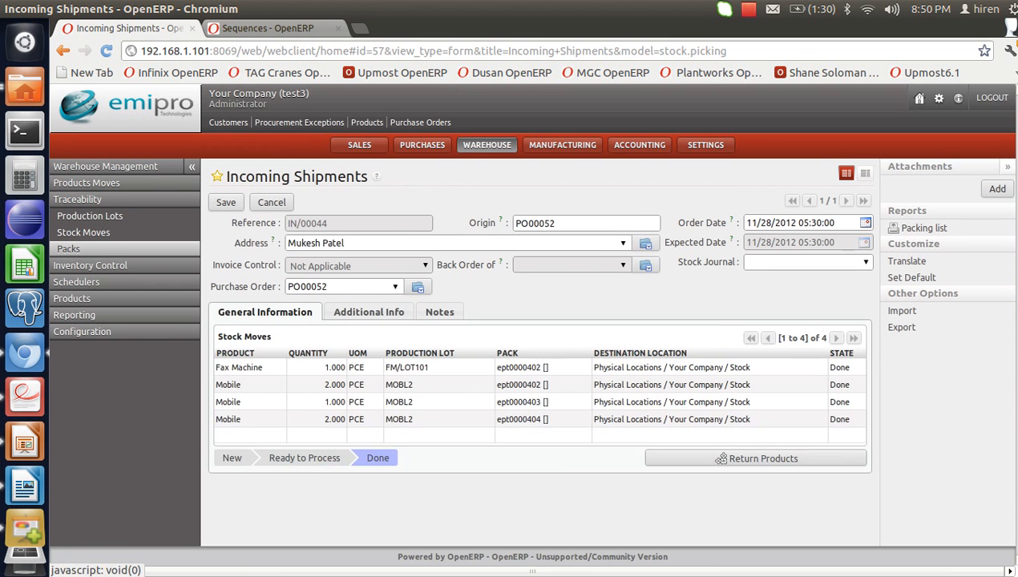
- Open a new pack form from the warehouse packs list to check its generated pack reference
left_click(486, 145)
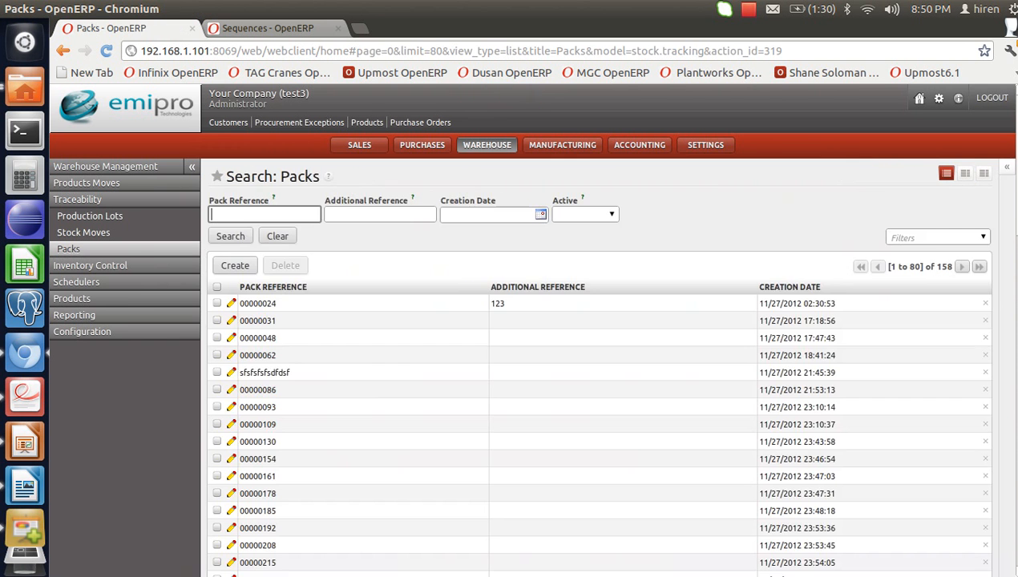
left_click(234, 266)
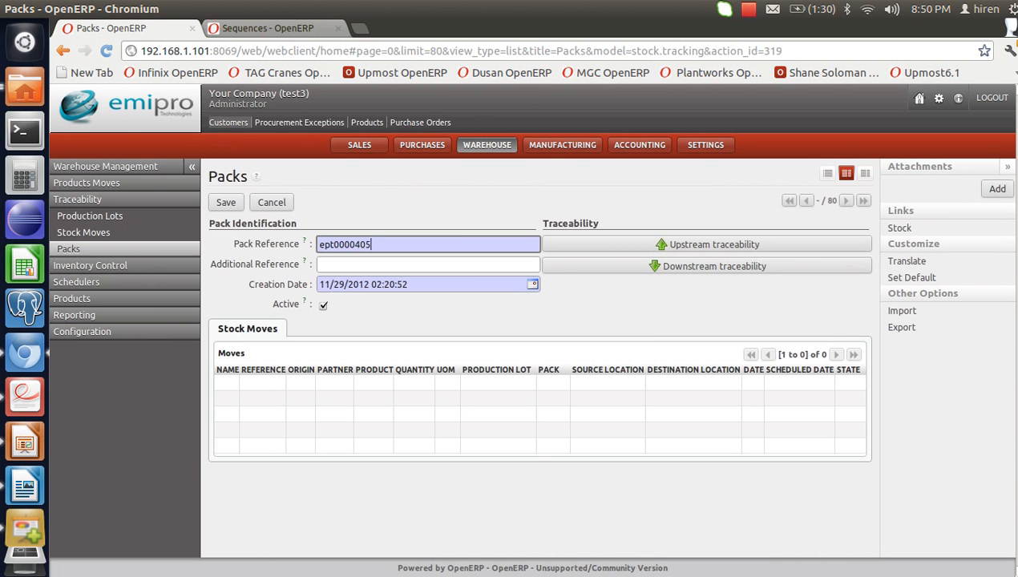
- Open incoming shipment IN/00040 and review the production lots and packs of its stock moves
left_click(105, 166)
left_click(99, 183)
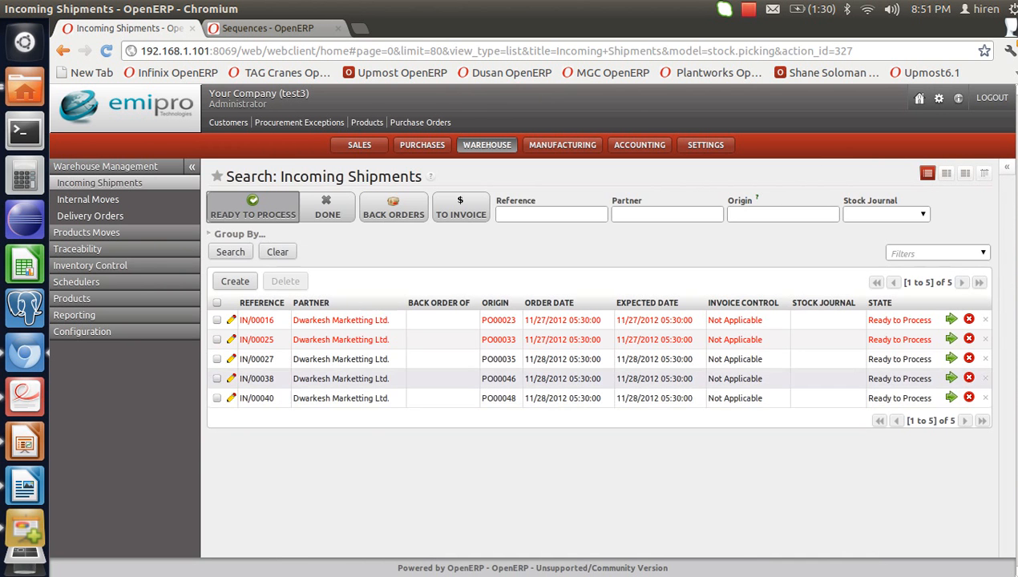
left_click(341, 399)
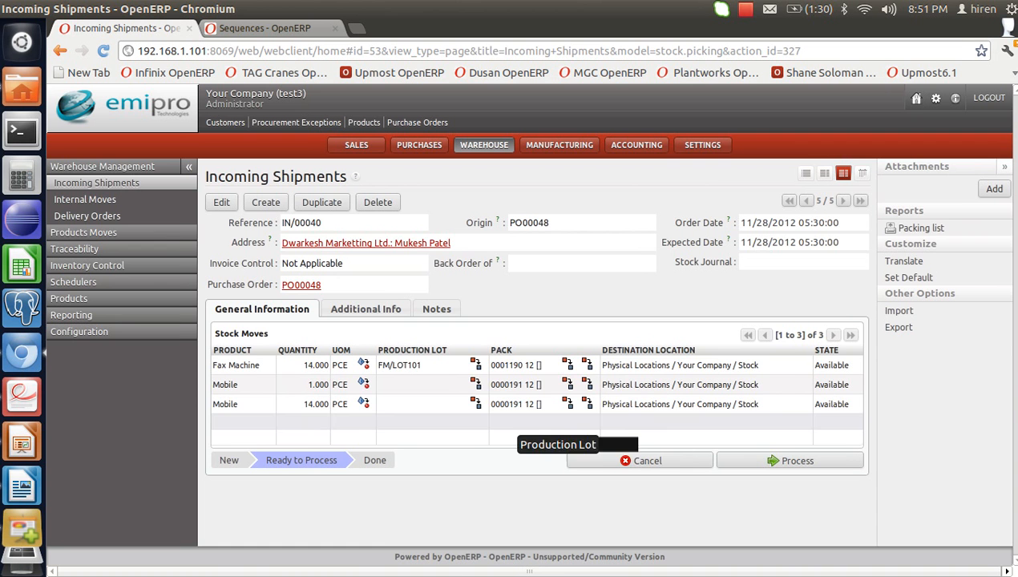
- Search the packs for reference 401 and open pack ept0000401 to view its stock moves
left_click(78, 250)
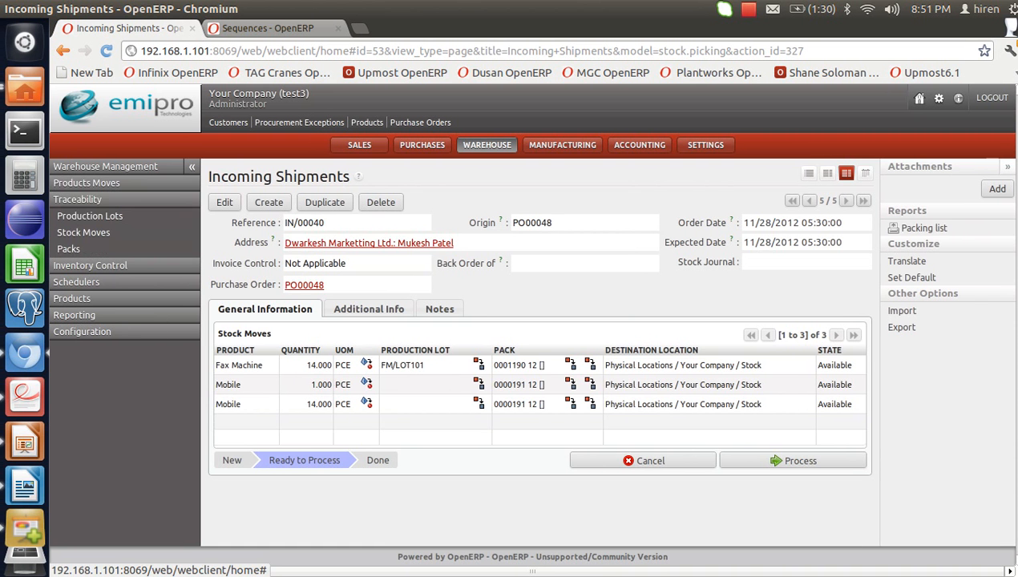
left_click(68, 249)
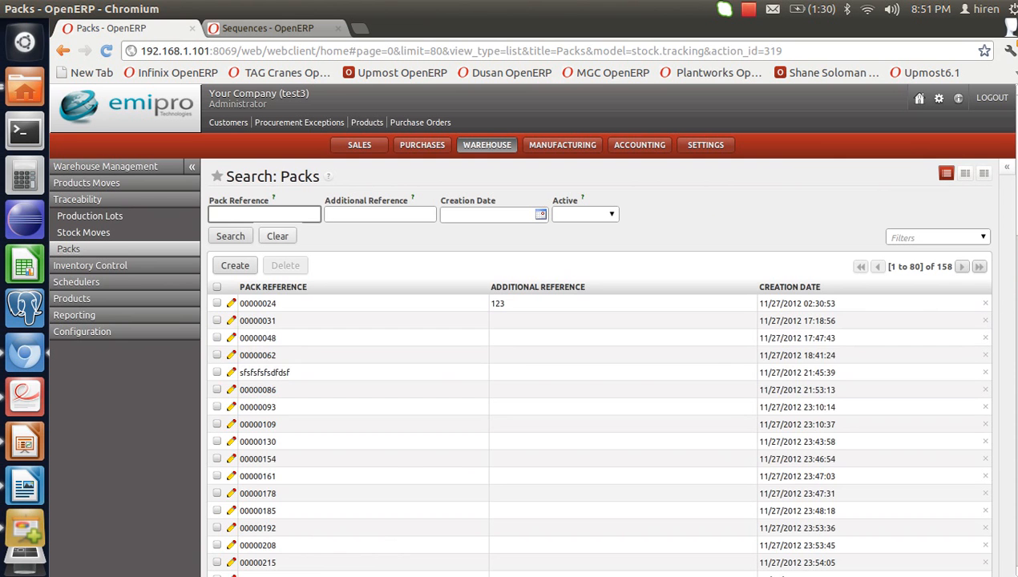
type("401")
key("Return")
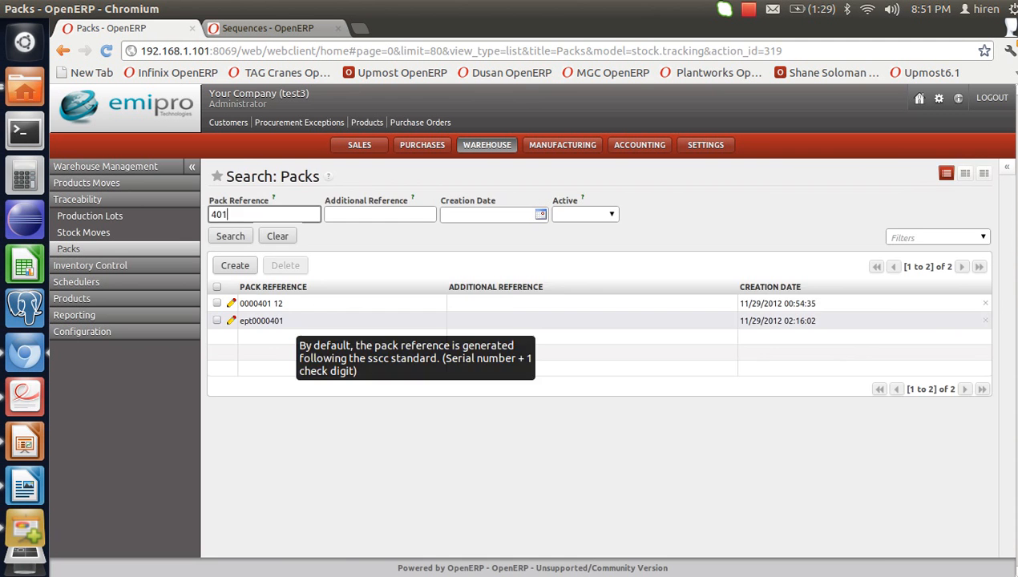
left_click(261, 321)
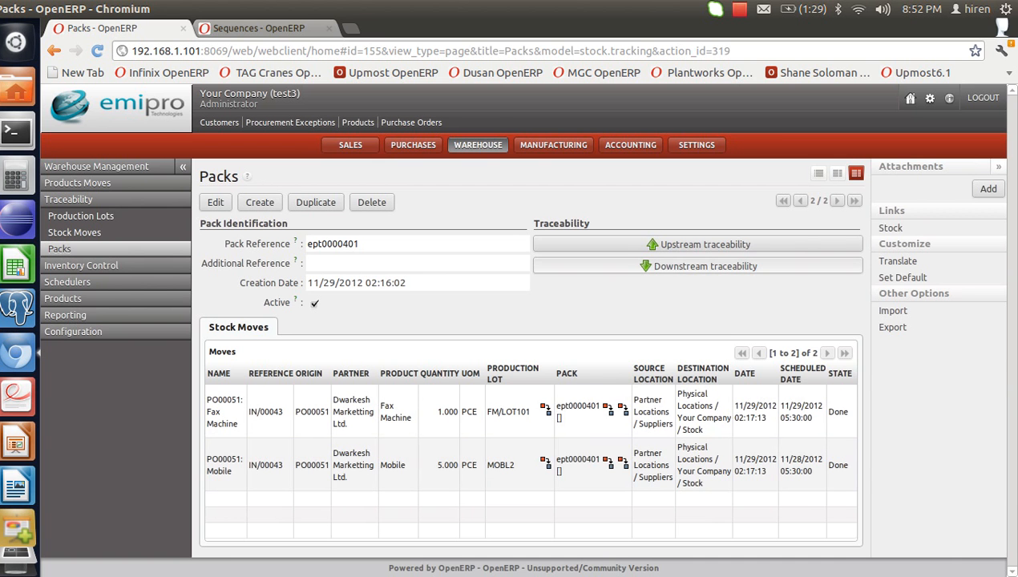
- Examine the downstream traceability of pack ept0000401, including lots, locations, dates and states of its moves
left_click(705, 265)
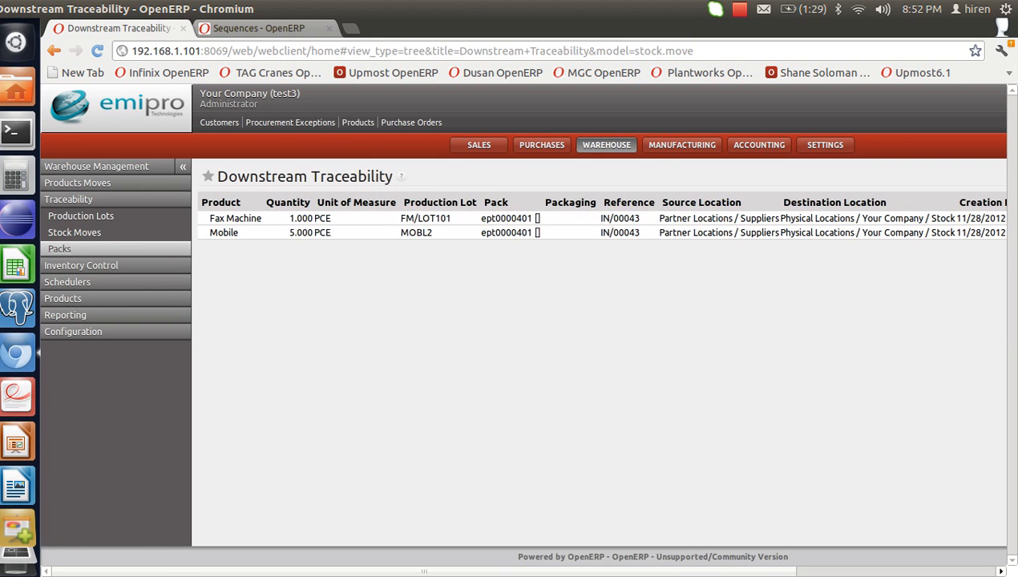
scroll(521, 321, "right", 5)
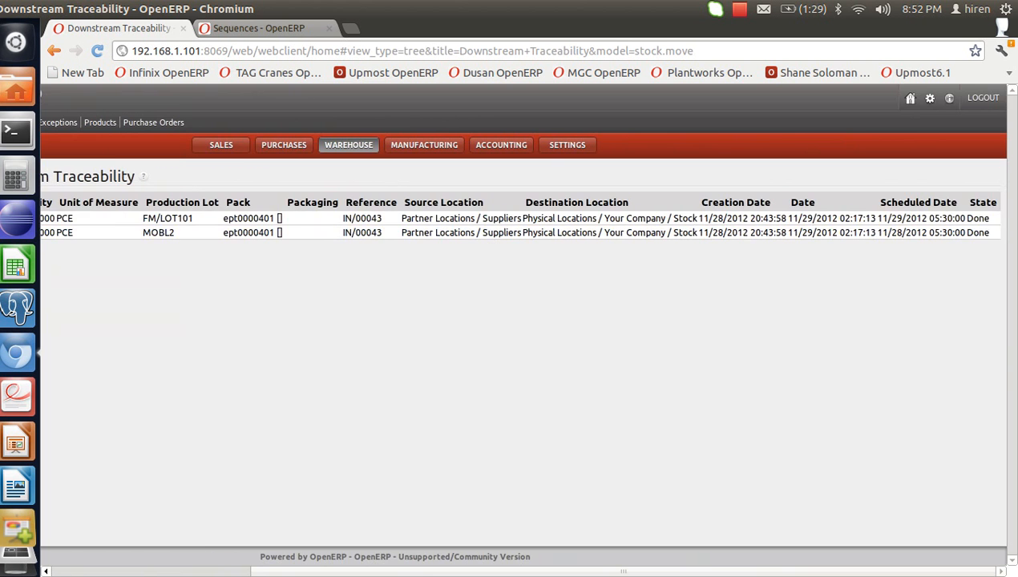
scroll(520, 321, "left", 5)
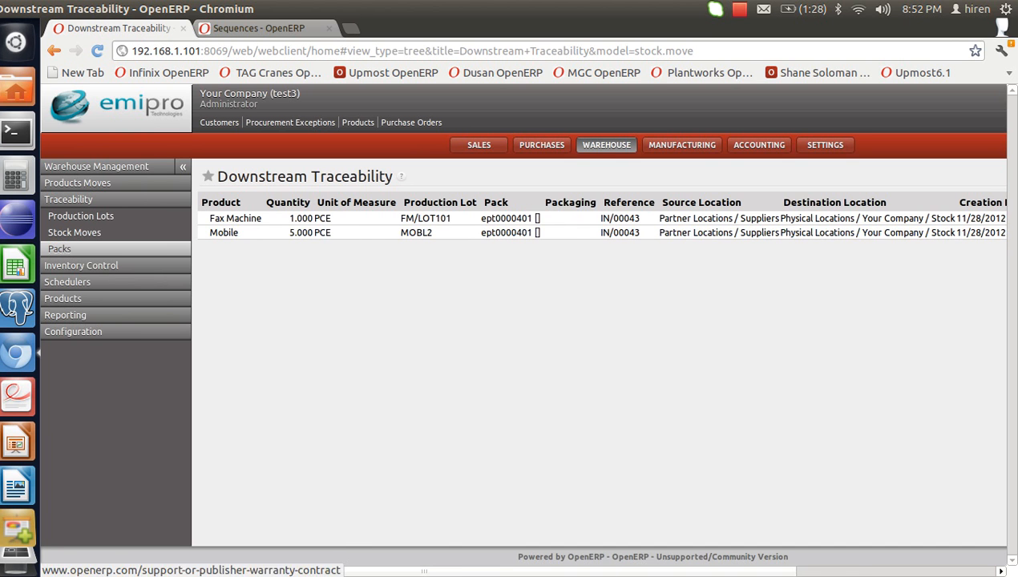
scroll(705, 556, "right", 3)
scroll(521, 232, "right", 1)
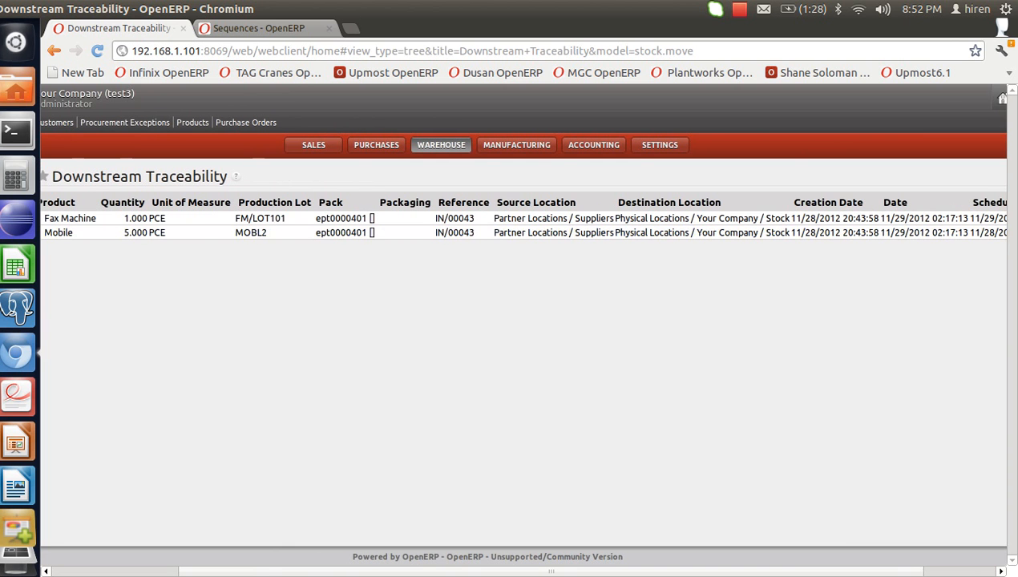
scroll(521, 361, "right", 2)
scroll(521, 360, "right", 1)
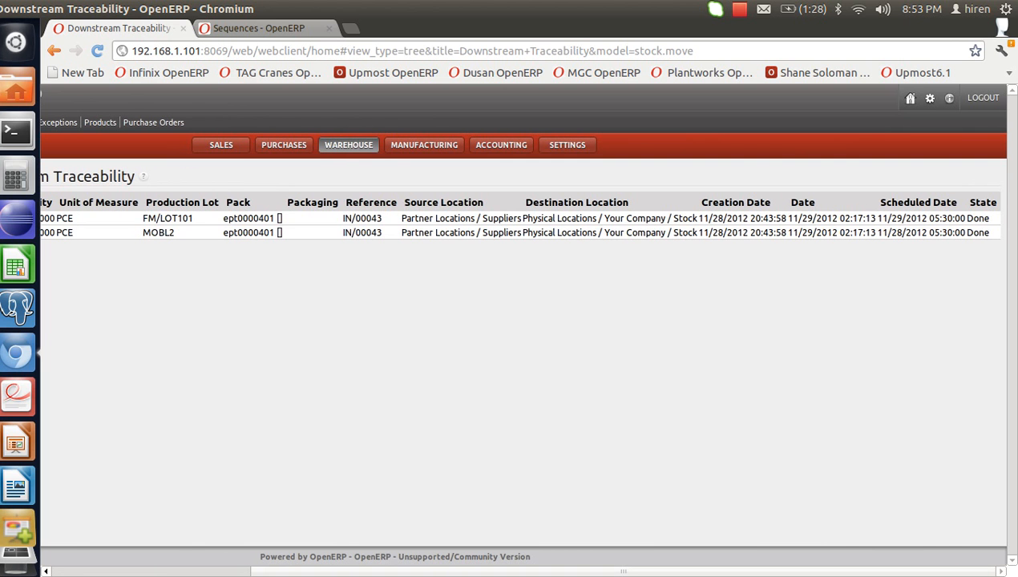
left_click_drag(624, 572, 424, 571)
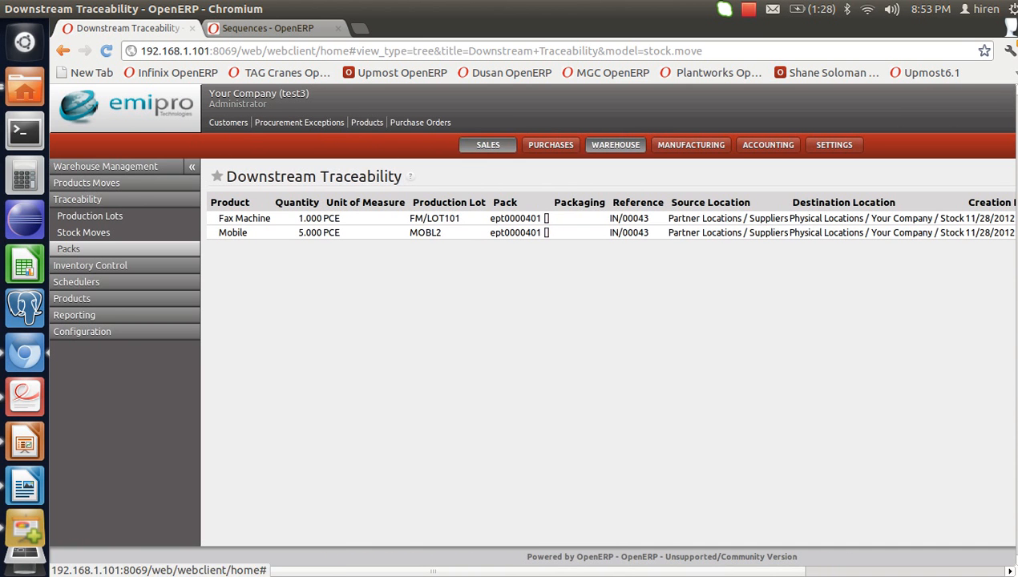
- Create a new sales order and select the existing customer for it
left_click(487, 145)
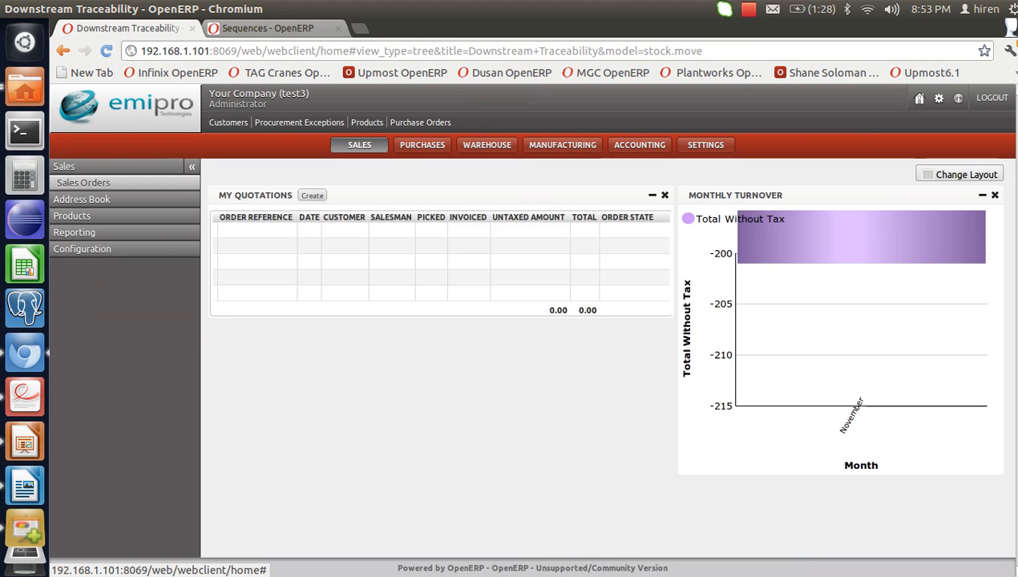
left_click(83, 182)
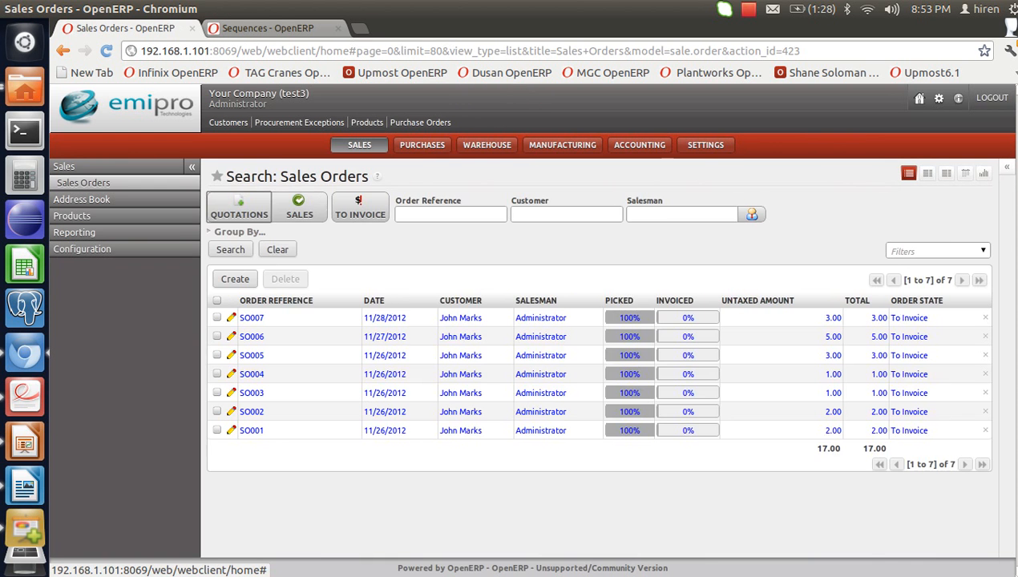
left_click(235, 278)
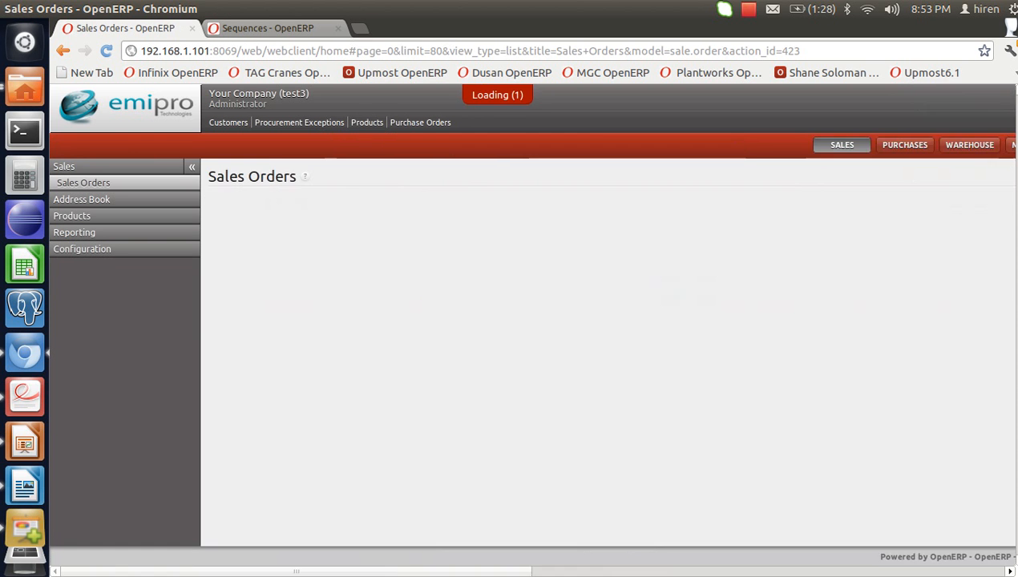
left_click(396, 289)
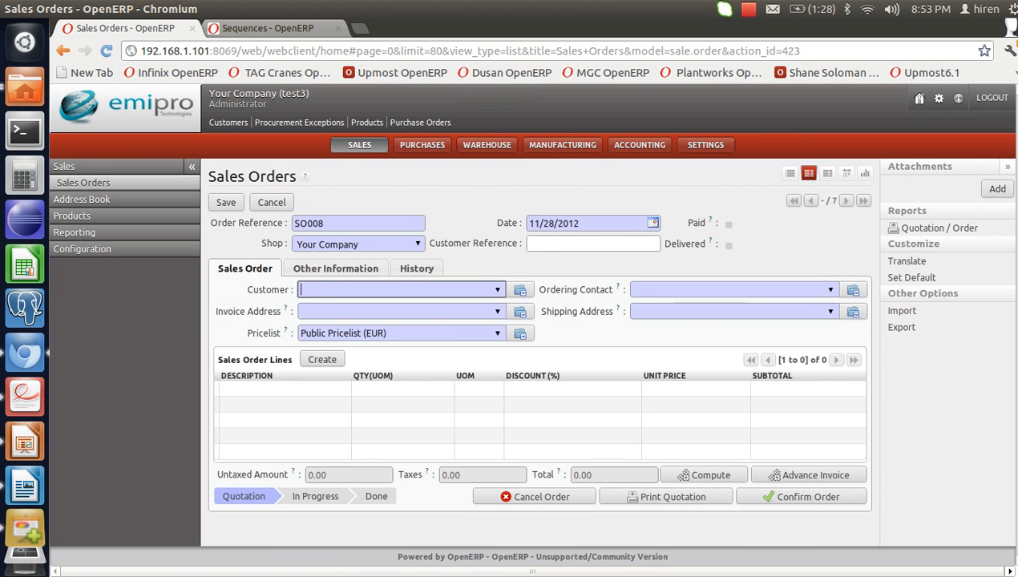
type("h")
key("BackSpace")
type("joh")
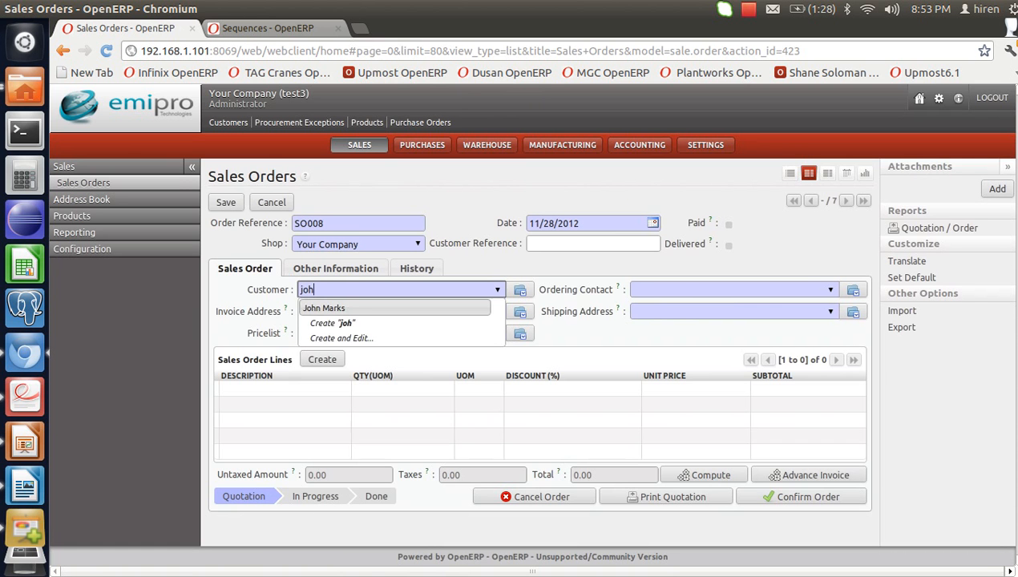
key("Return")
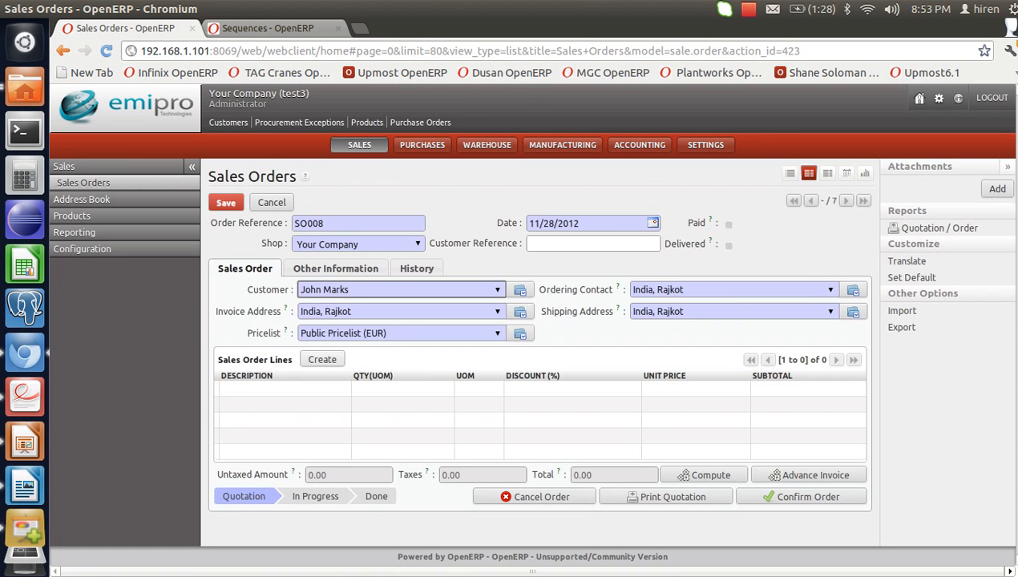
- Add a sales order line for the existing Mobile product with a quantity of 2 and save it
left_click(321, 359)
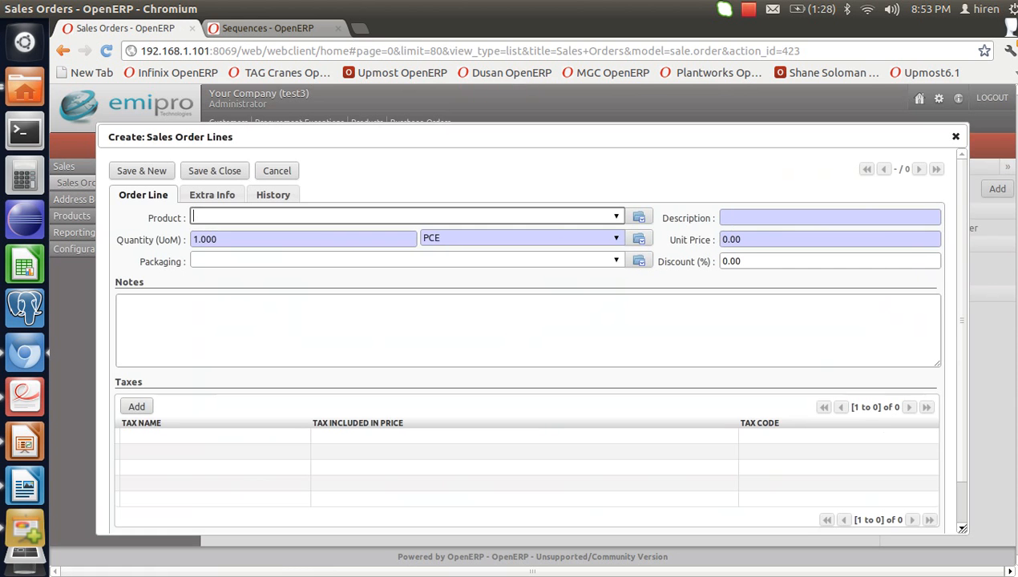
type("mob")
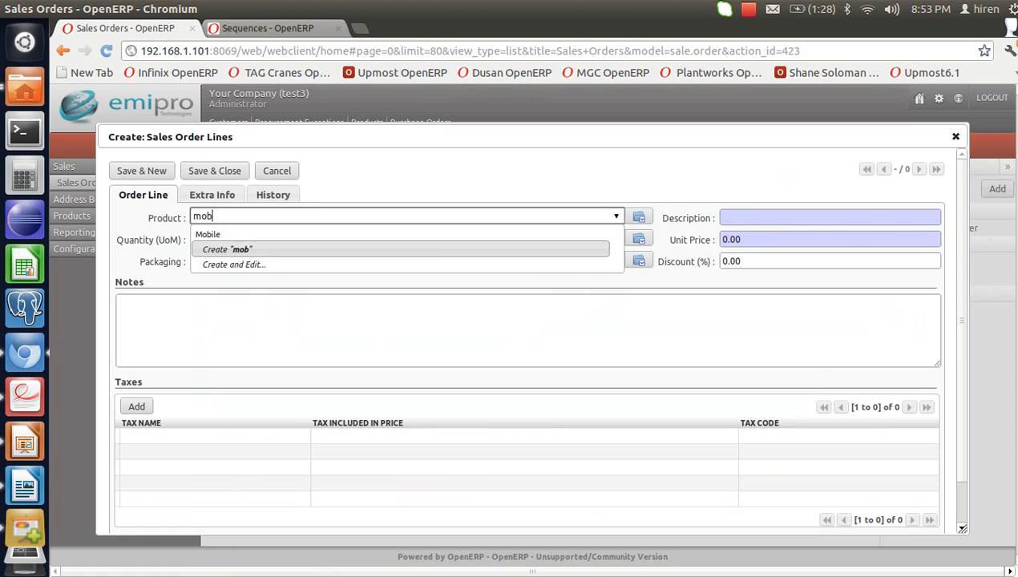
key("Return")
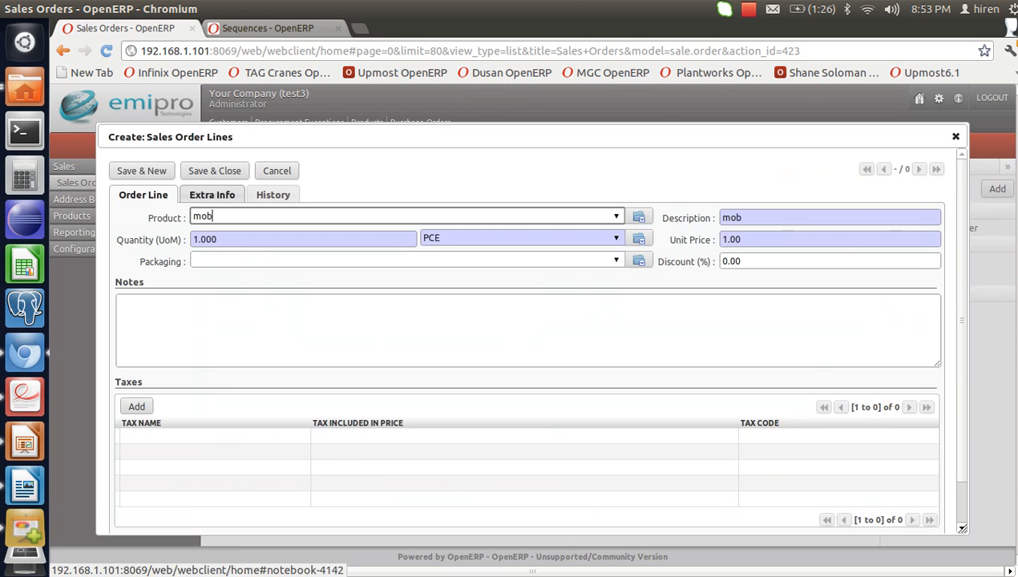
key("Tab")
type("2")
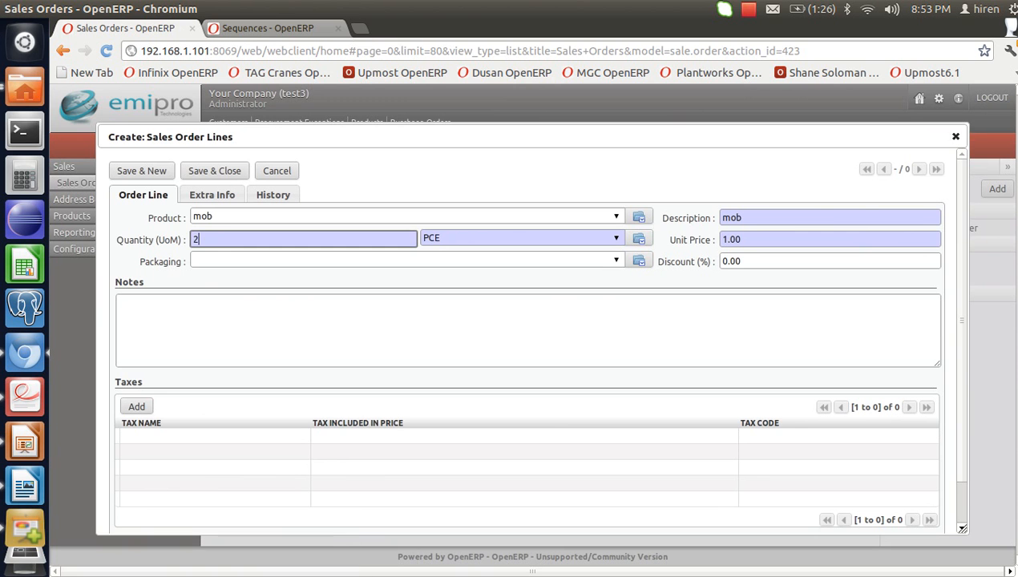
left_click(616, 217)
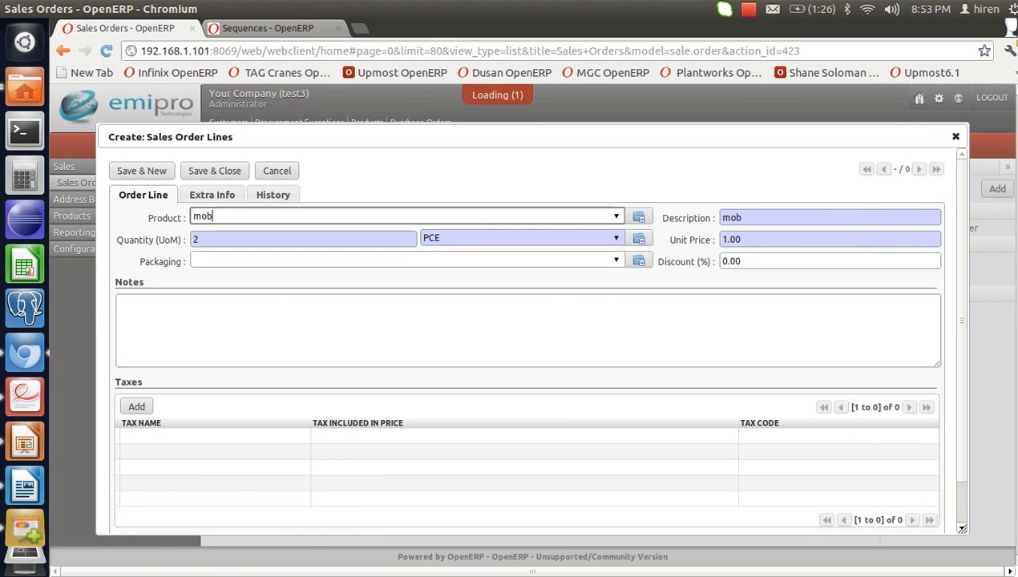
left_click(208, 249)
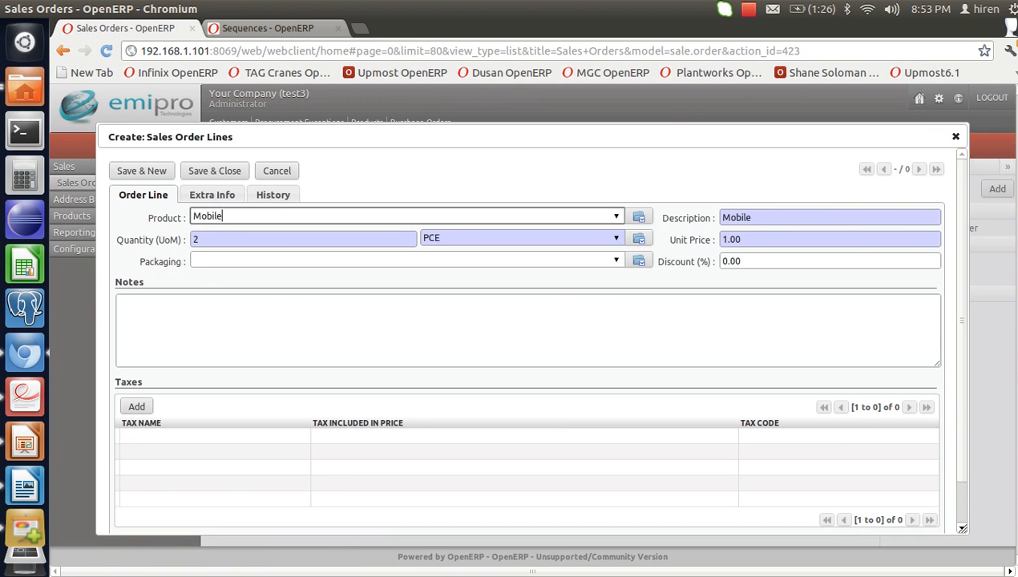
left_click(142, 171)
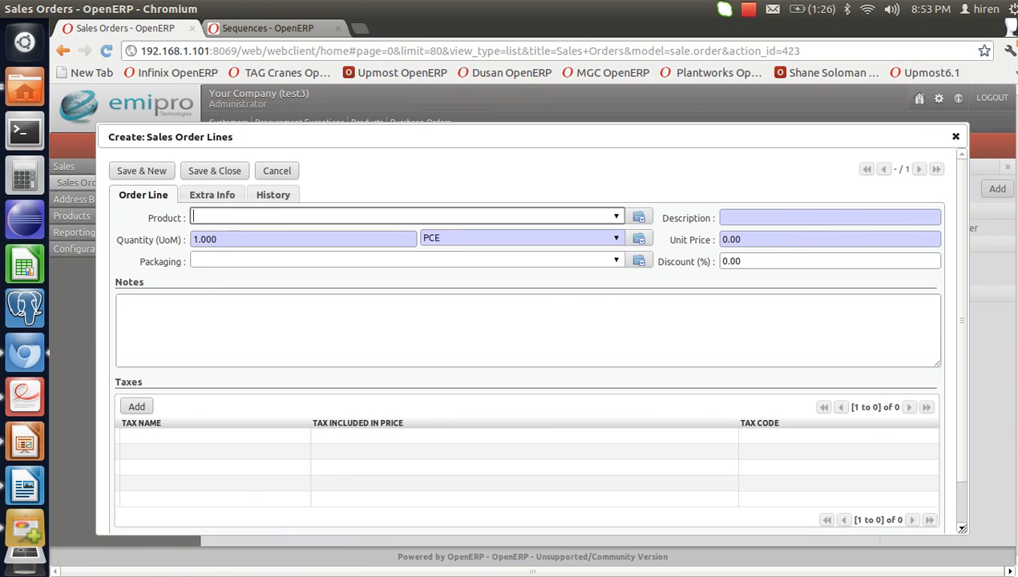
- Add a second sales order line for Fax Machine with a quantity of 3 and return to the order
type("fa")
key("Down")
key("Return")
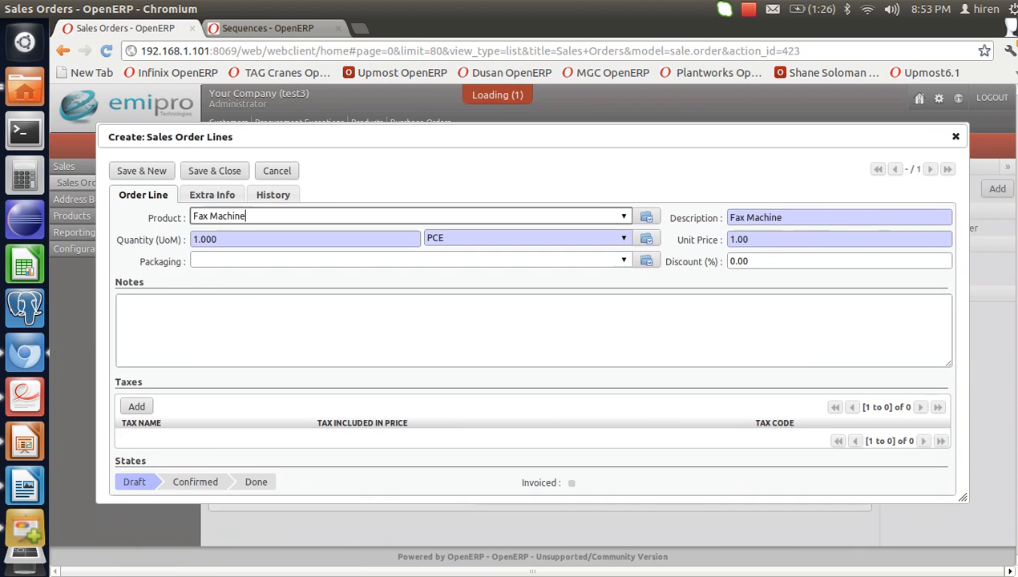
key("Tab")
type("3")
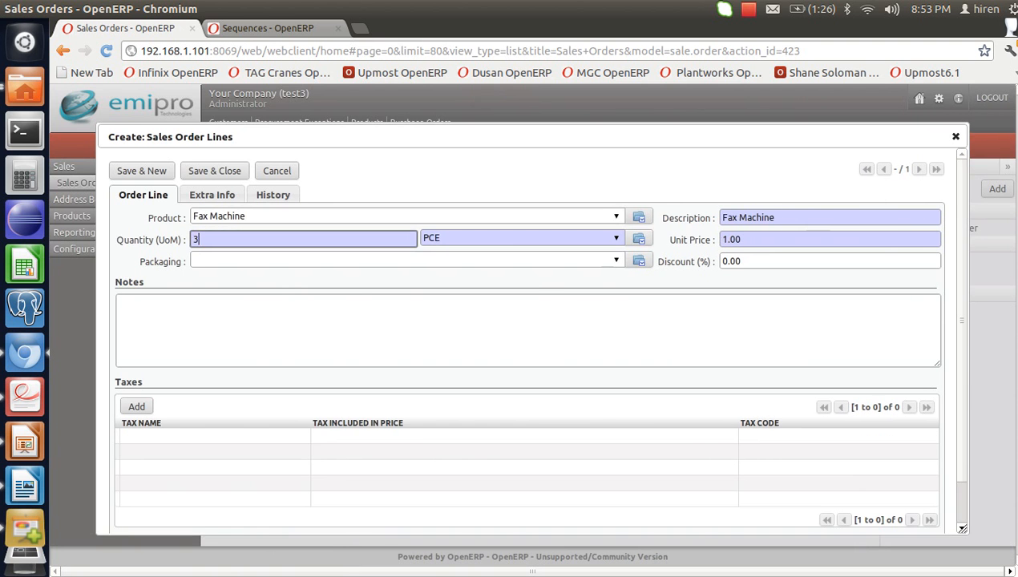
key("Return")
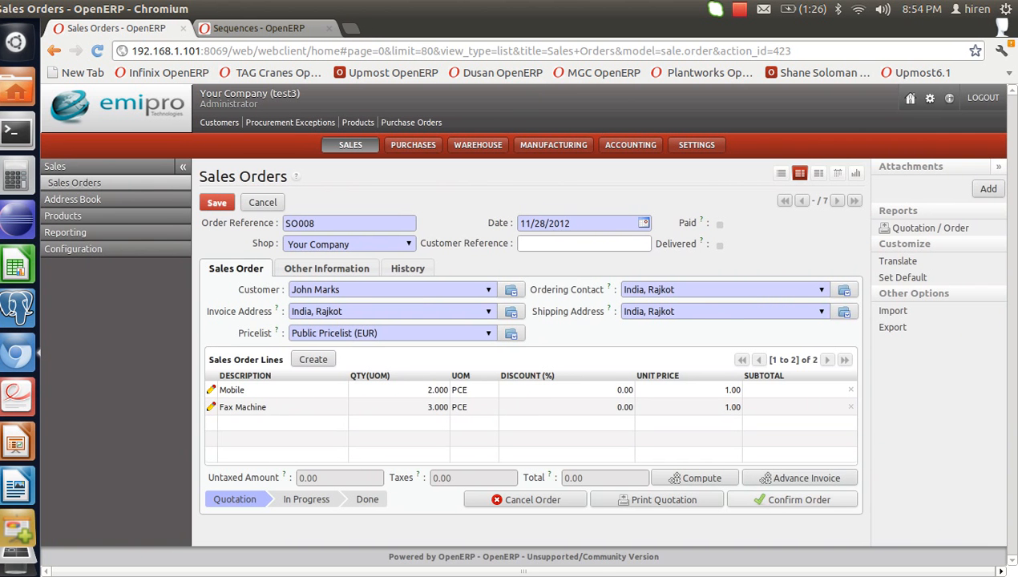
- Confirm the sales order and open its delivery order OUT/00008
left_click(799, 499)
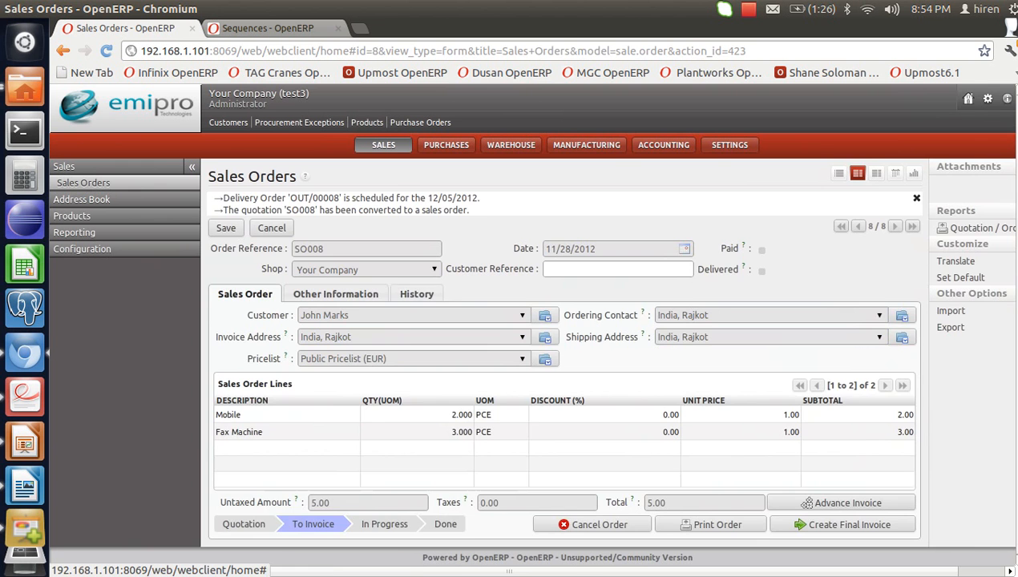
left_click(74, 182)
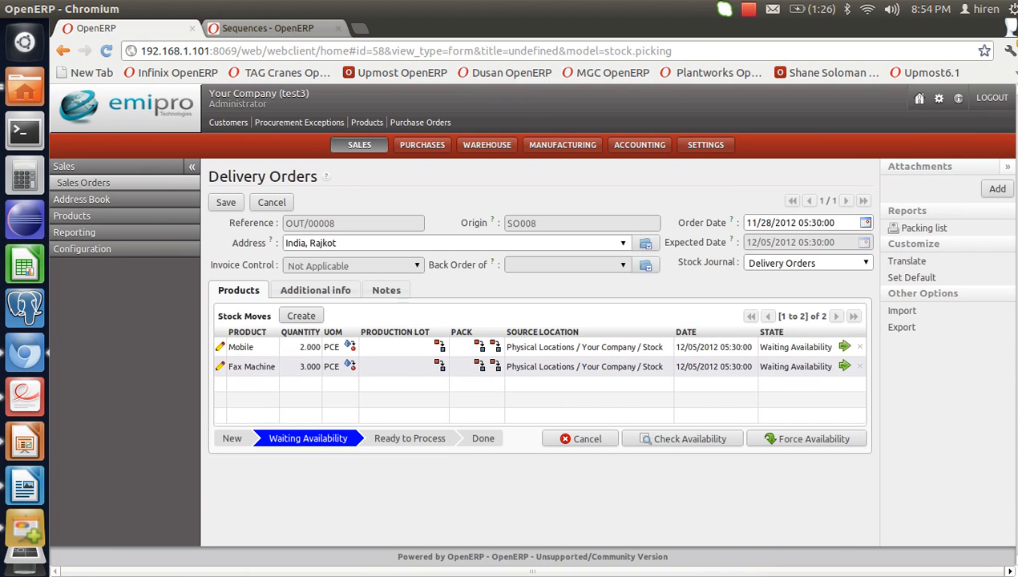
- Assign production lot MOBL2 to the Mobile stock move of the delivery order and save the move
left_click(394, 347)
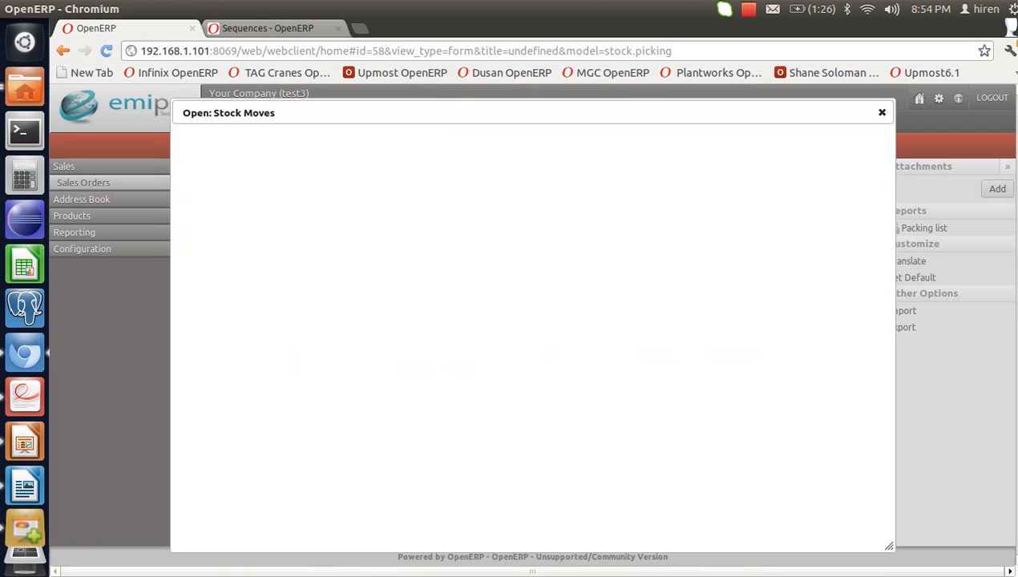
left_click(625, 311)
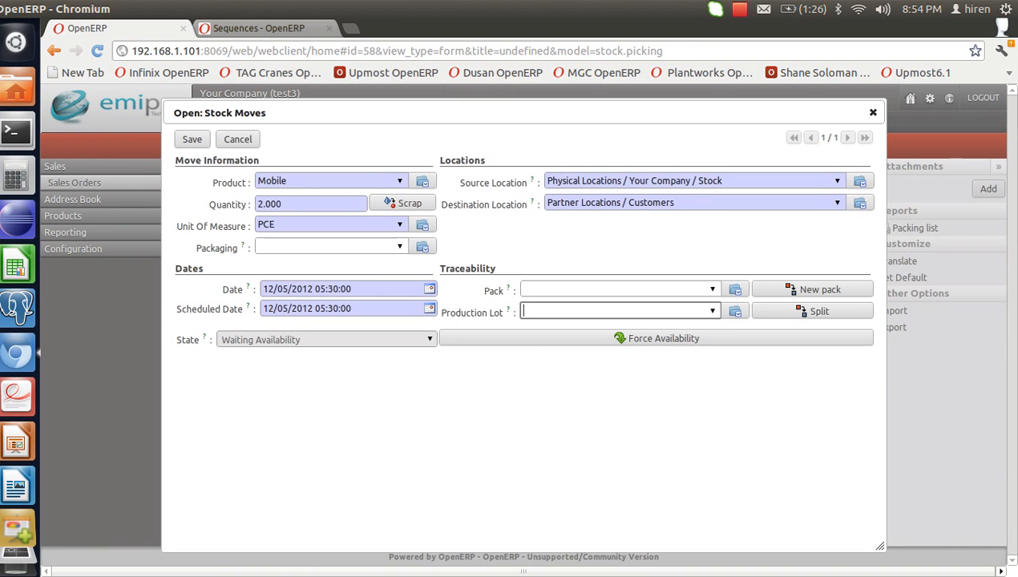
type("l2")
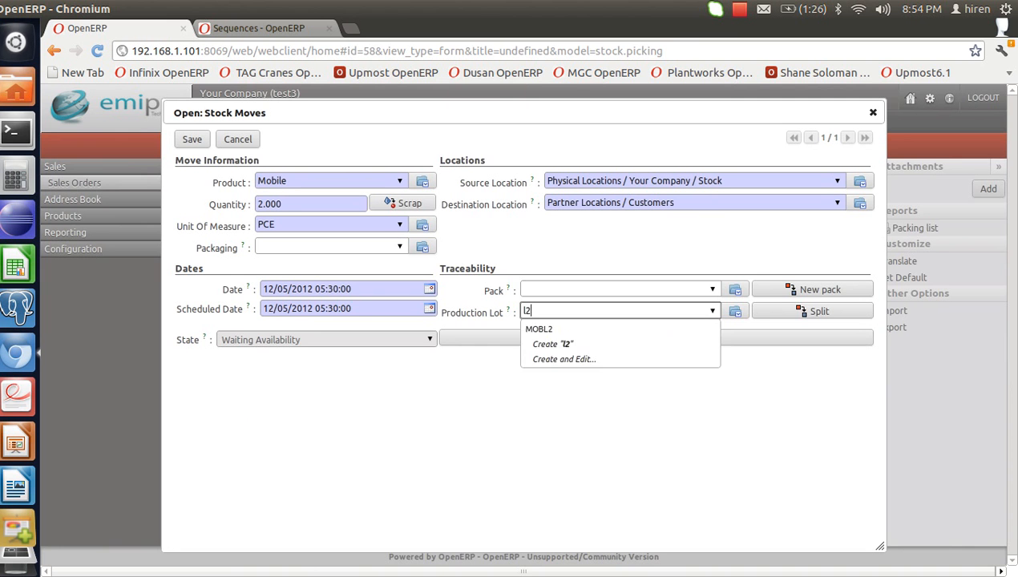
key("Return")
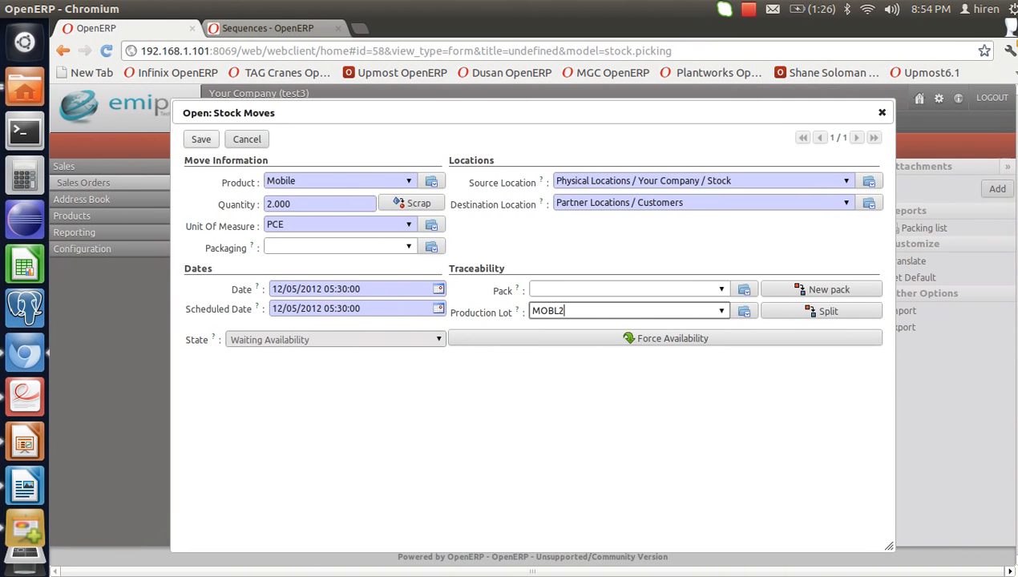
left_click(201, 140)
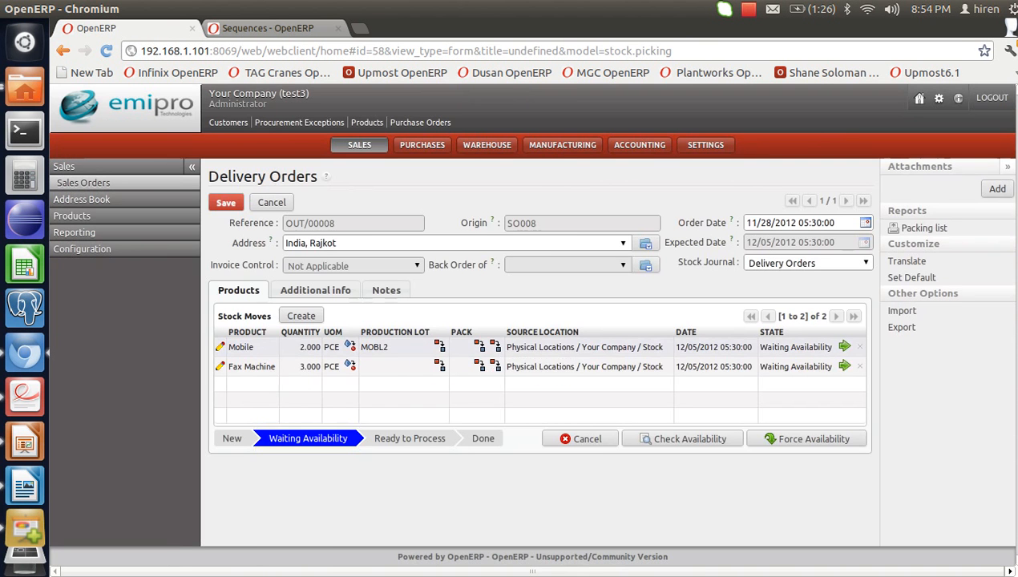
- Set the Mobile stock move's pack to ept0000401 and save the move
left_click(396, 347)
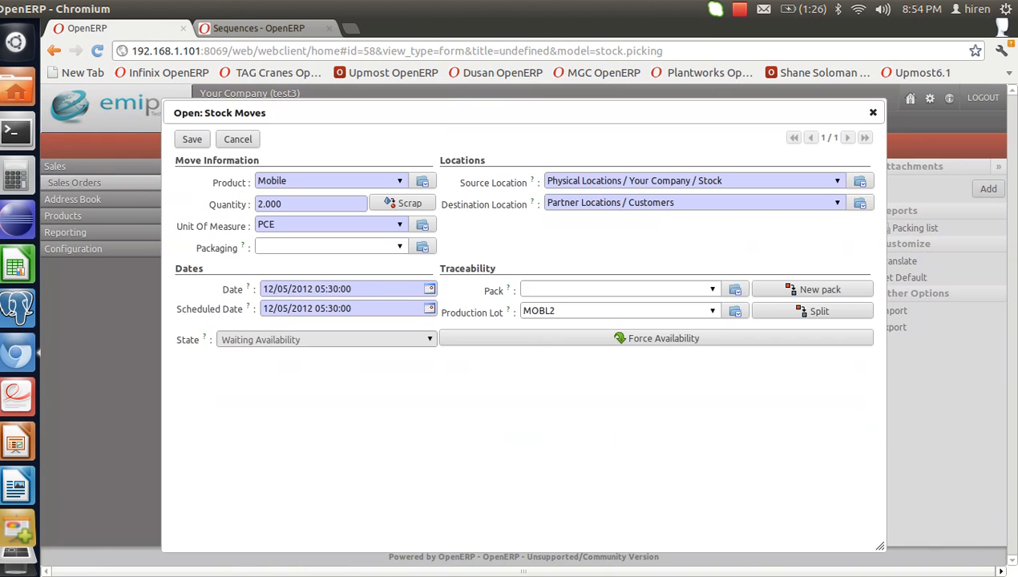
left_click(603, 289)
type("401")
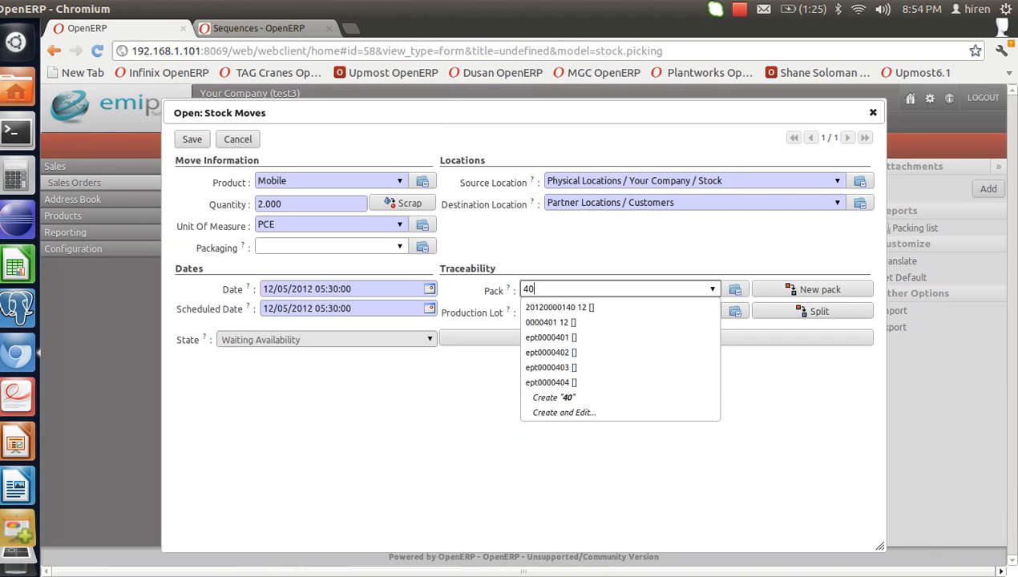
key("Down")
key("Down")
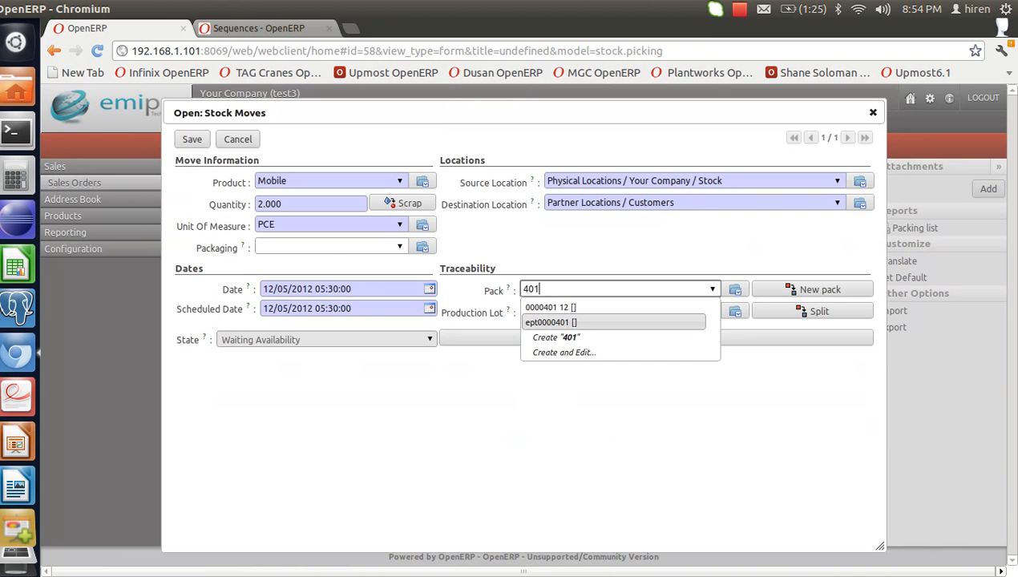
key("Return")
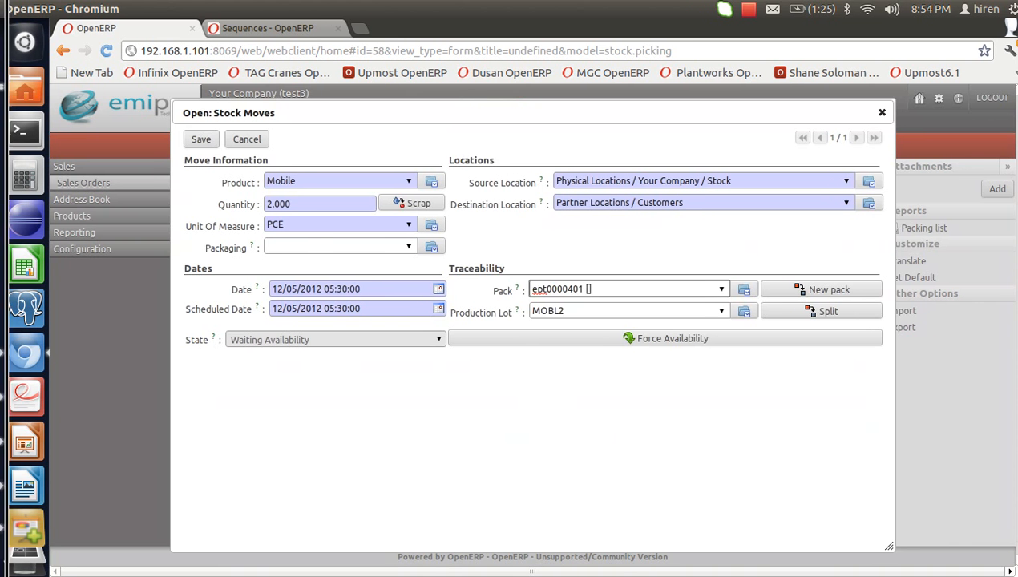
left_click(201, 138)
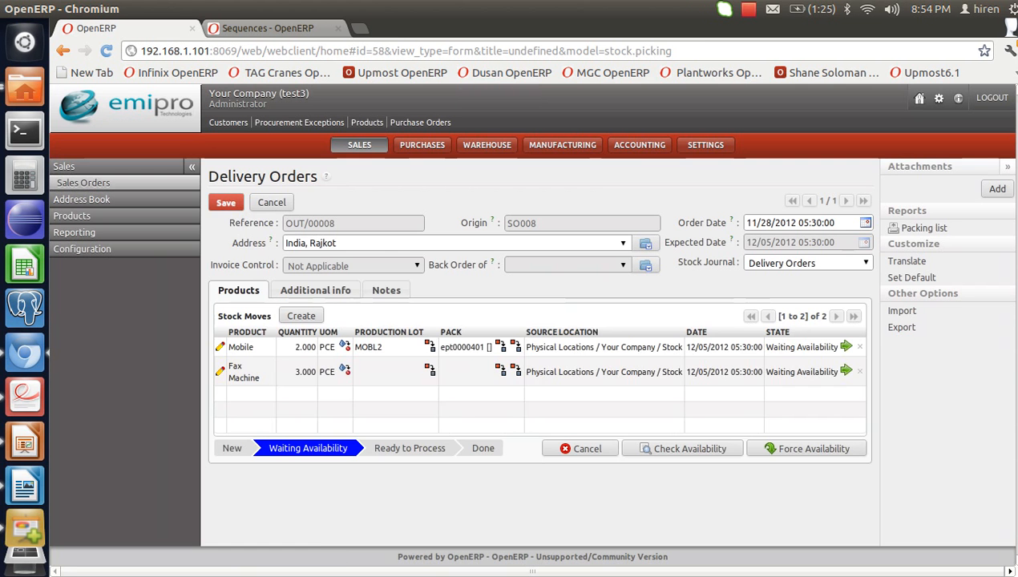
- Assign pack ept0000401 and production lot FM/LOT101 to the Fax Machine stock move and save it
left_click(500, 370)
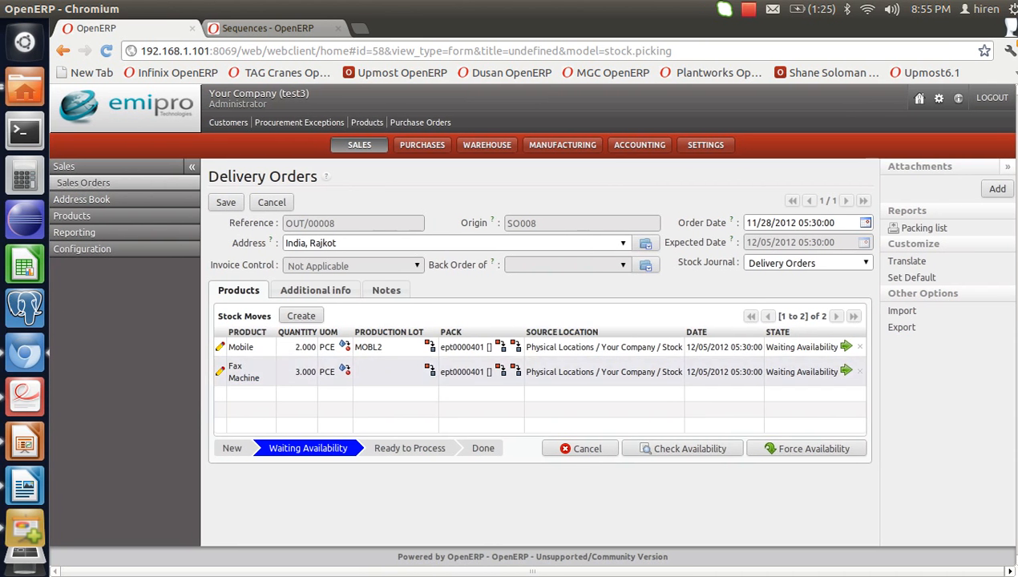
left_click(210, 371)
left_click(712, 310)
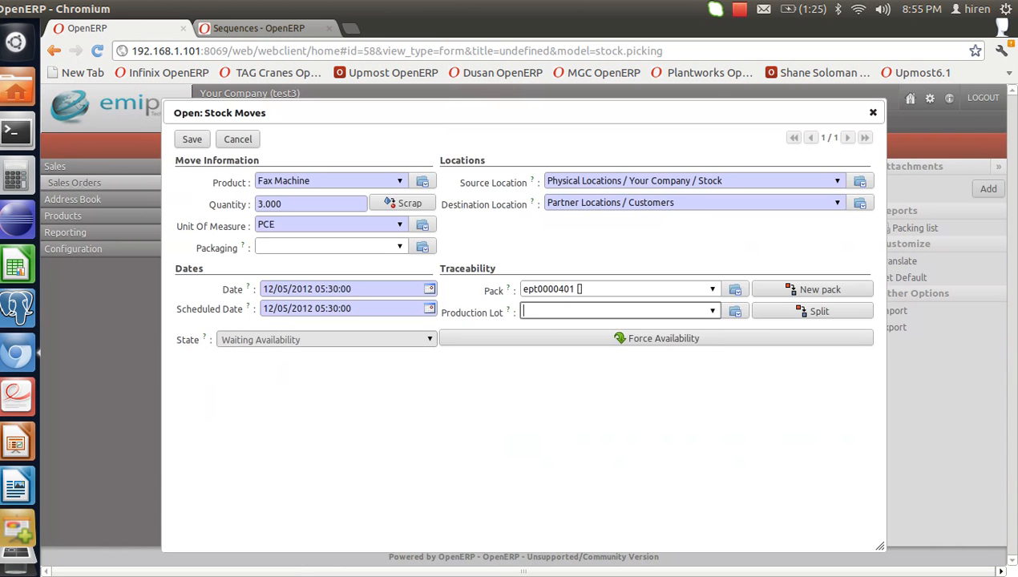
left_click(547, 328)
left_click(201, 139)
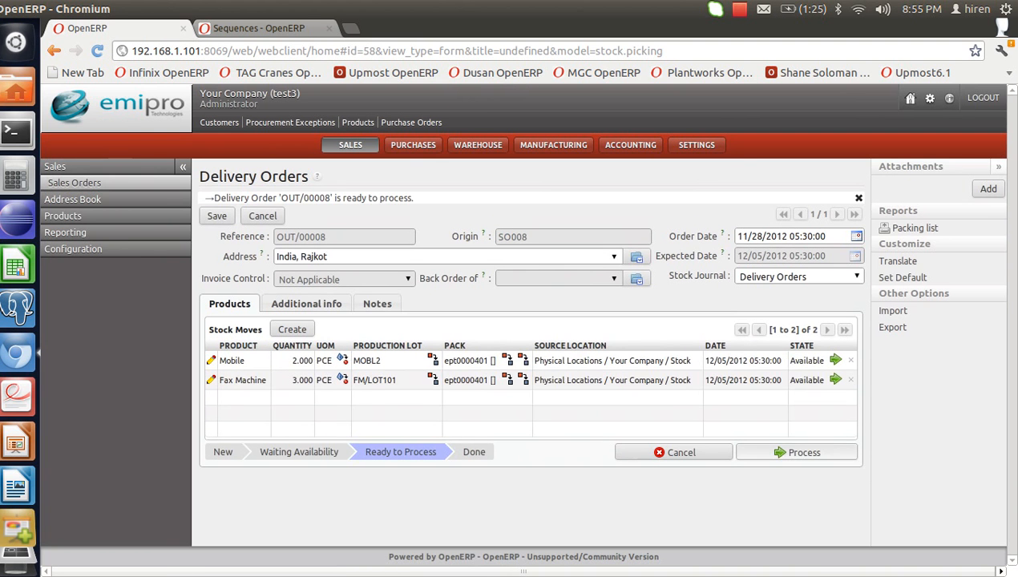
- Process delivery order OUT/00008 and validate its Mobile and Fax Machine product moves
left_click(796, 453)
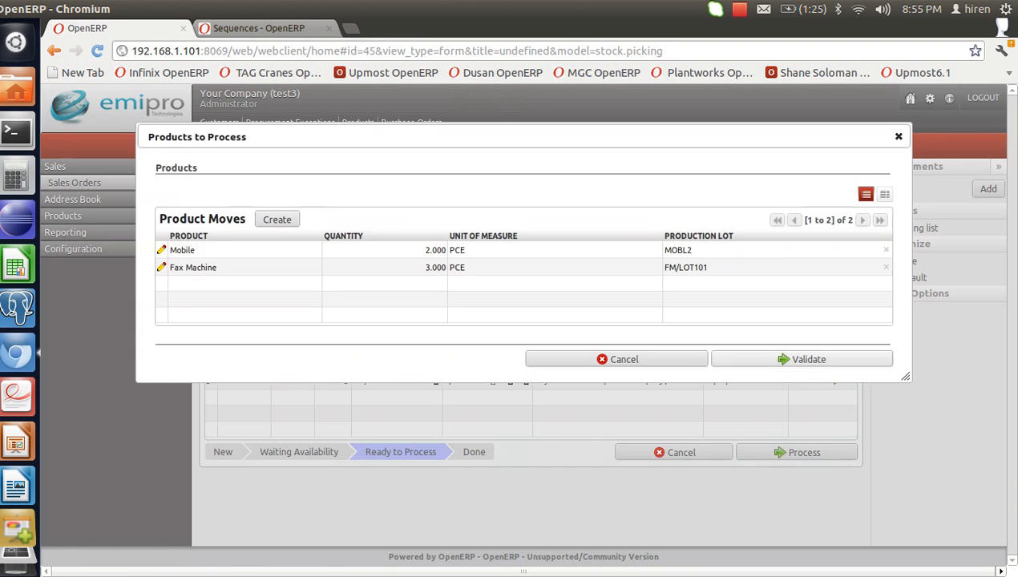
left_click(801, 359)
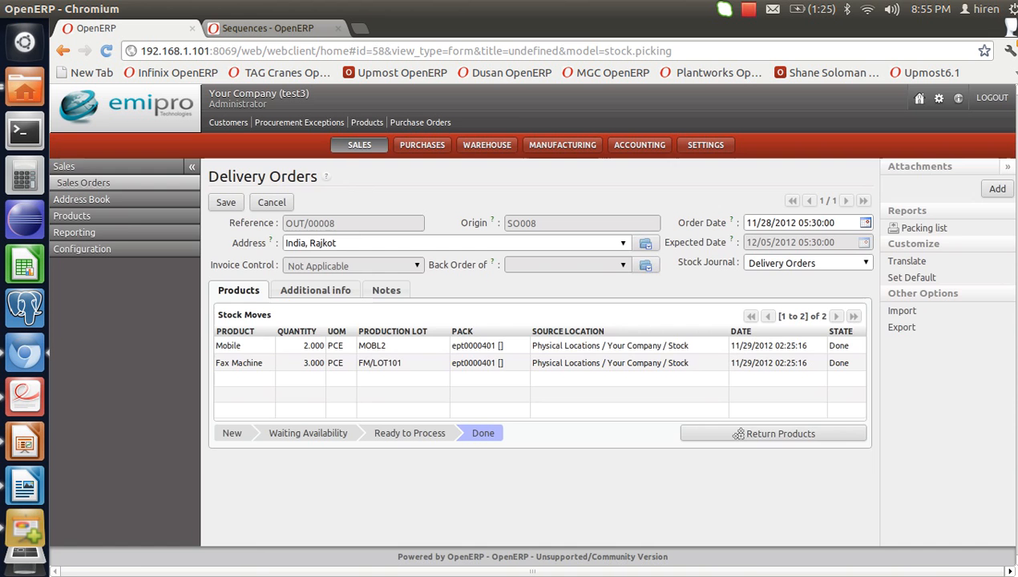
- Search the warehouse packs for reference 401 and open pack ept0000401
left_click(487, 144)
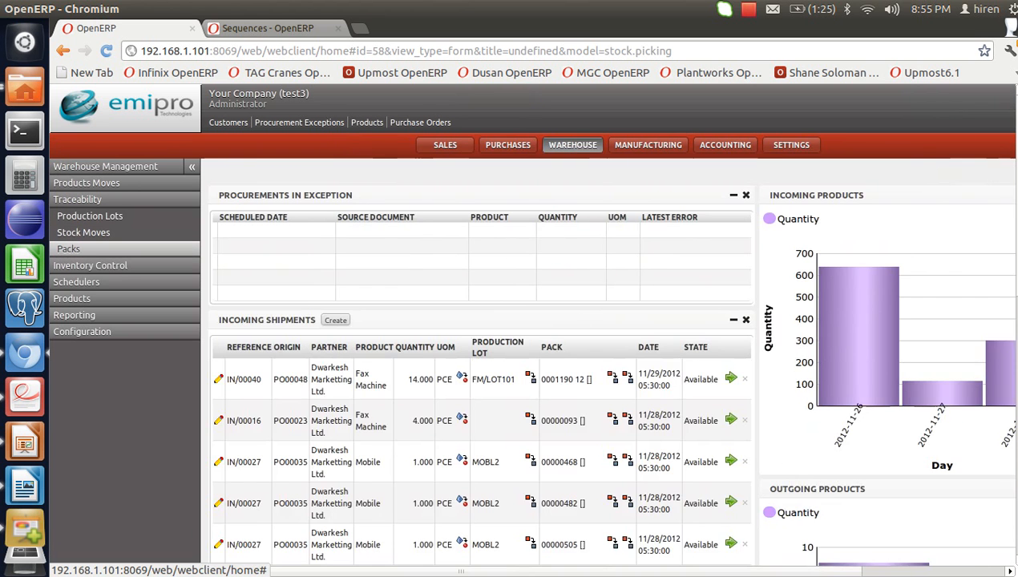
left_click(69, 249)
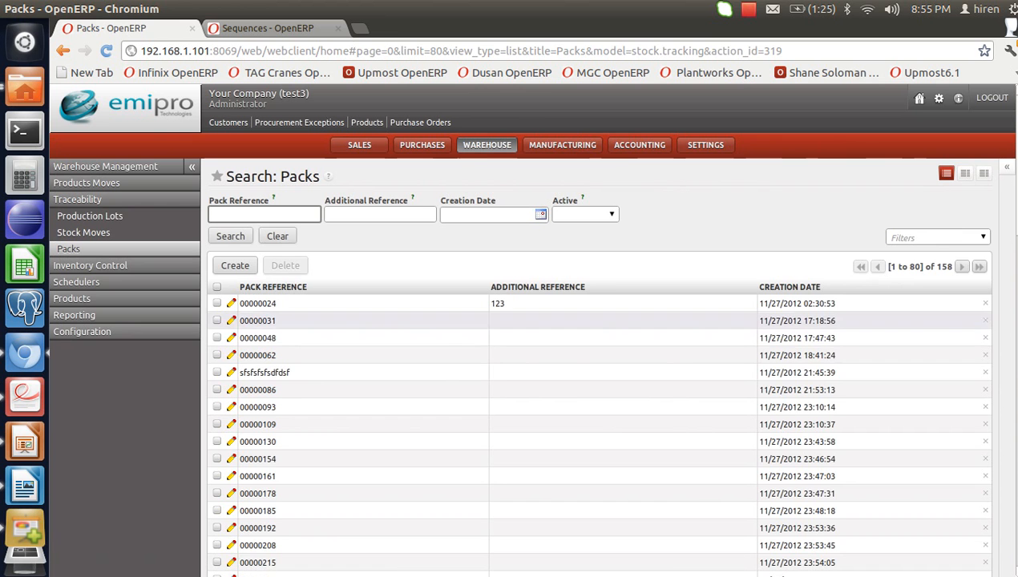
type("401")
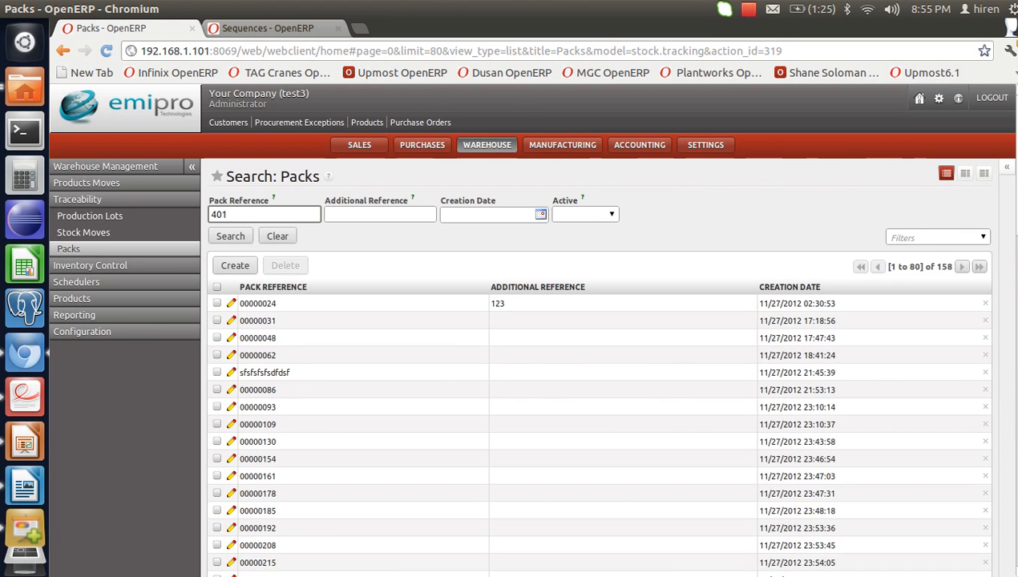
key("Return")
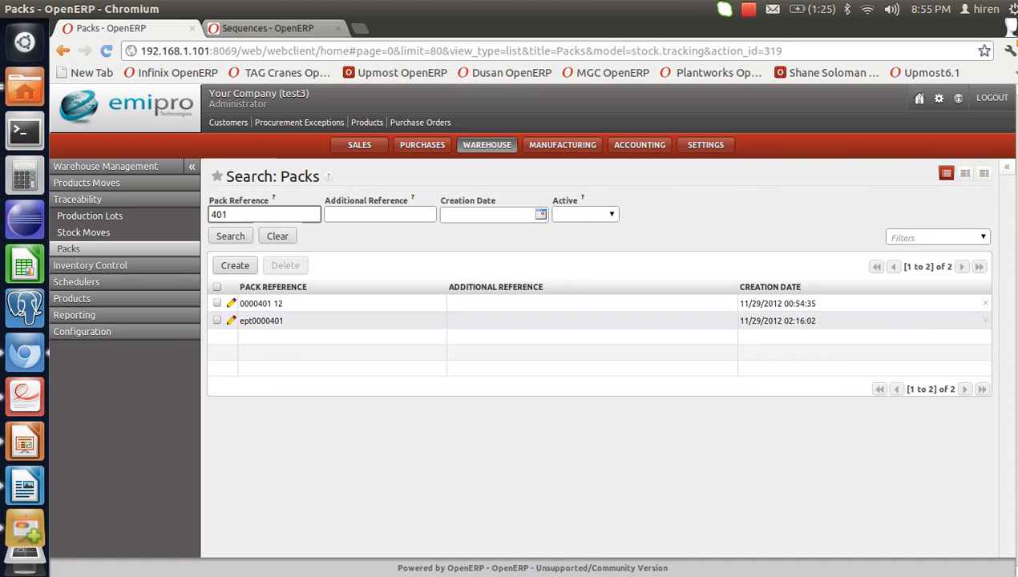
left_click(261, 321)
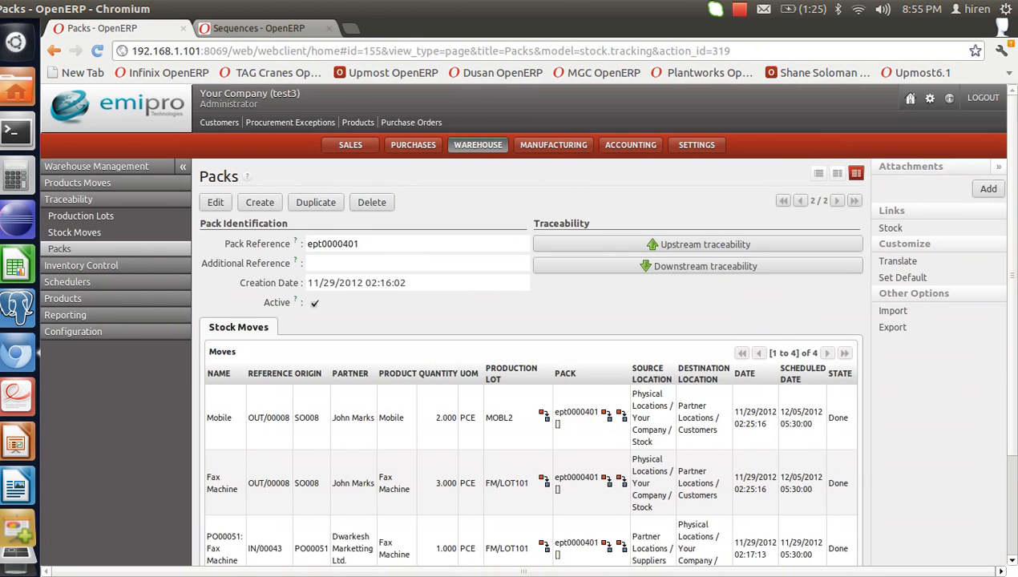
- Examine the pack's stock moves and its downstream traceability, and return to the packs list
scroll(533, 360, "down", 2)
scroll(533, 408, "down", 1)
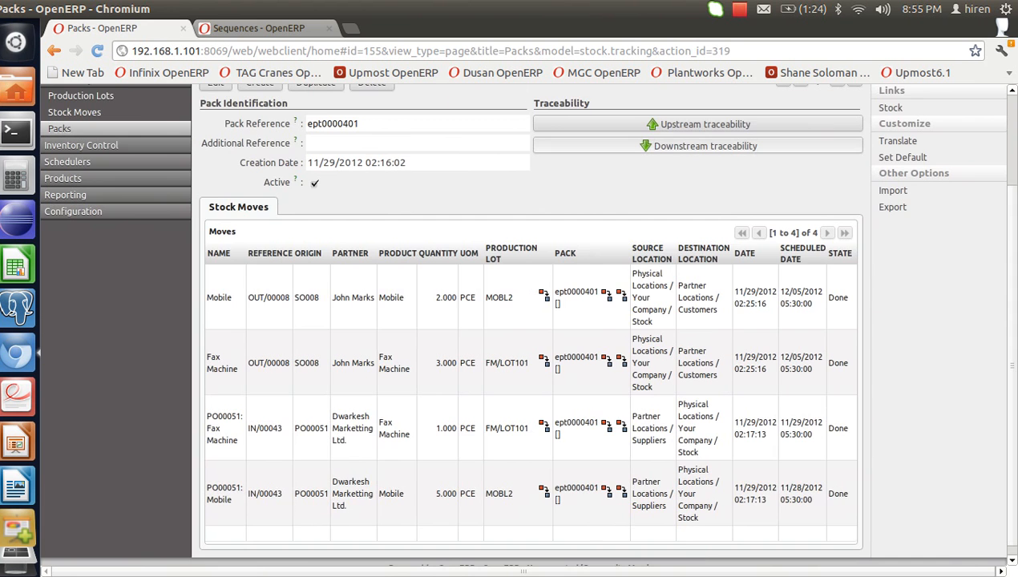
left_click(705, 146)
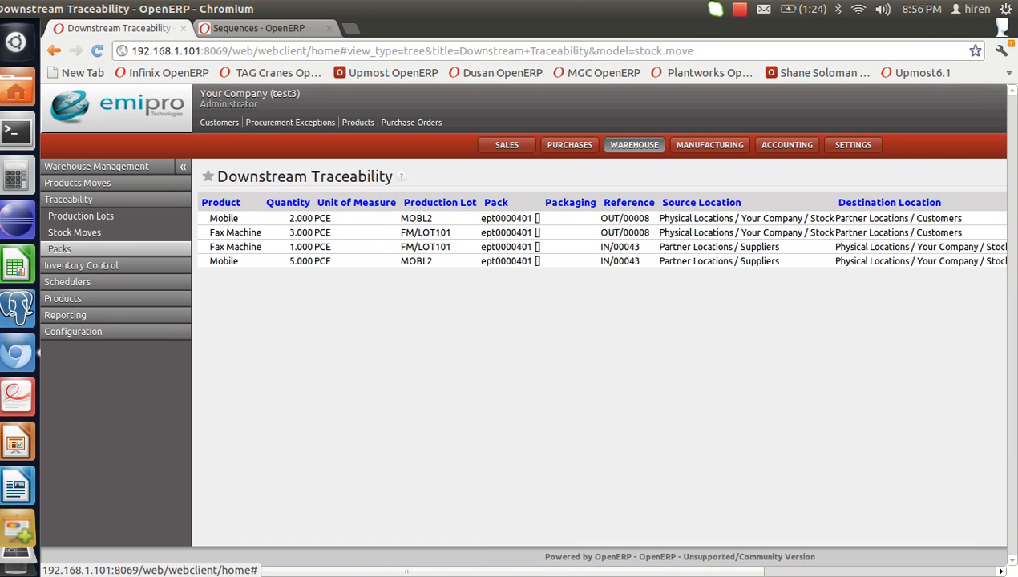
left_click(59, 249)
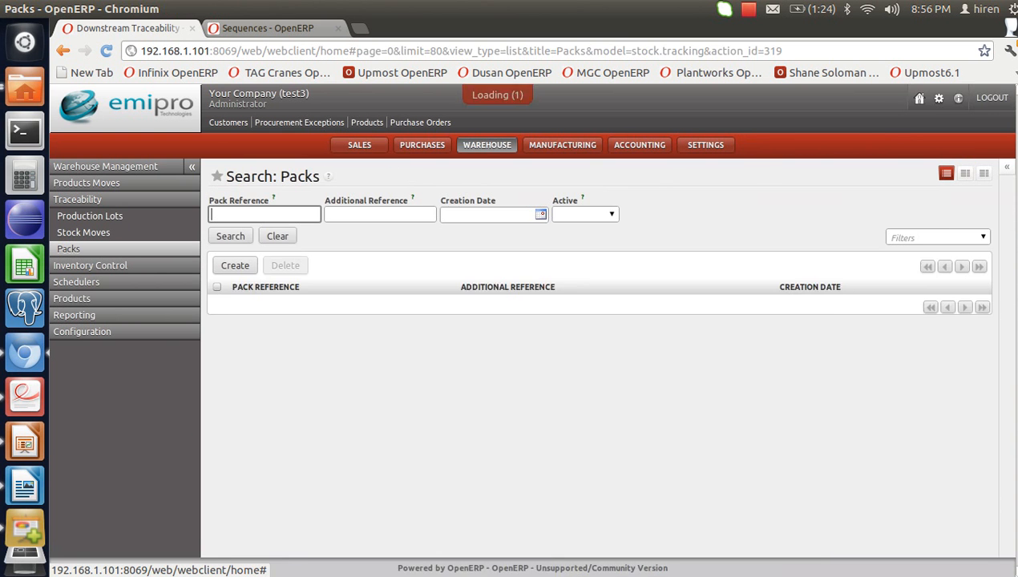